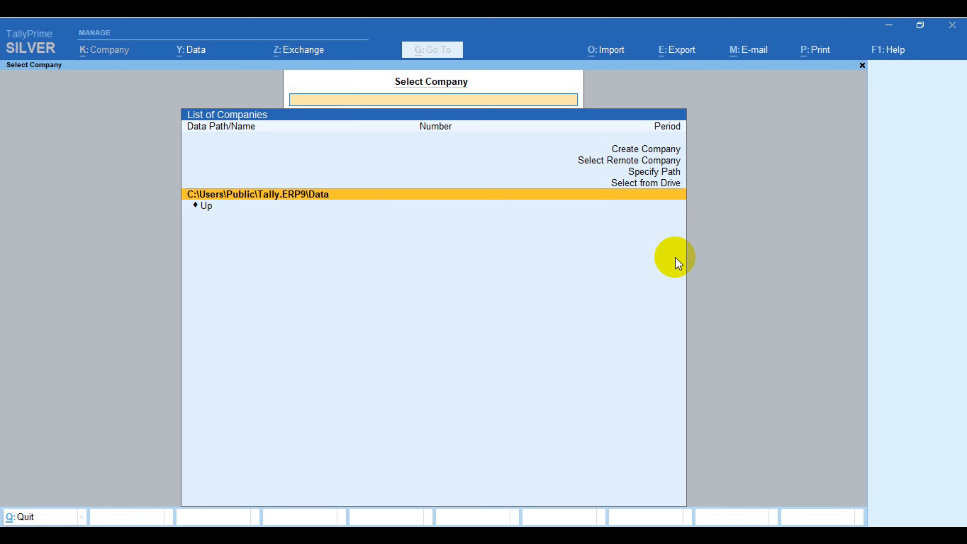
# Step: Start a new company named Jain Computers, keeping the same text as its mailing name
pyautogui.moveTo(101, 68)
pyautogui.mouseDown()
pyautogui.moveTo(233, 134)
pyautogui.moveTo(827, 282)
pyautogui.mouseUp()
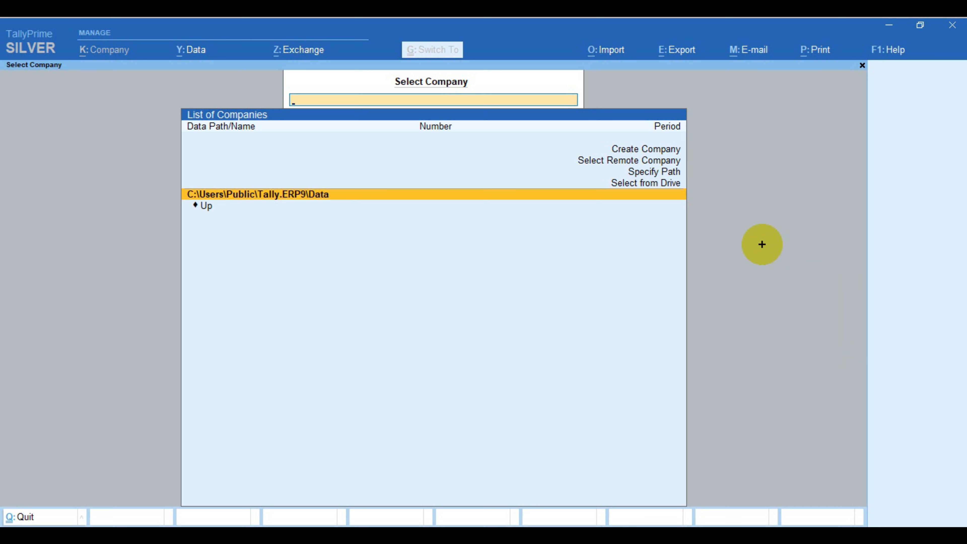
pyautogui.moveTo(591, 141)
pyautogui.mouseDown()
pyautogui.moveTo(706, 160)
pyautogui.moveTo(697, 157)
pyautogui.mouseUp()
pyautogui.press('Escape')
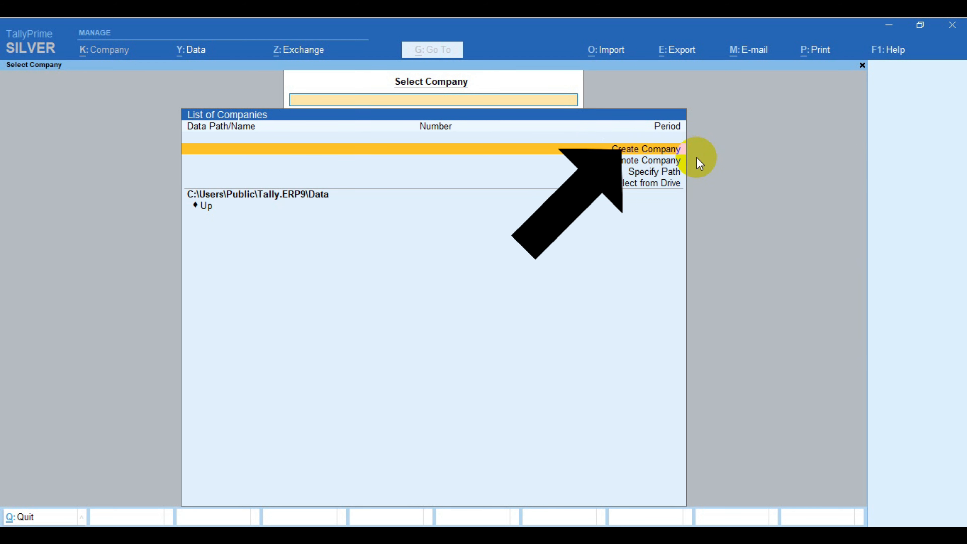
pyautogui.press('Down')
pyautogui.press('Up')
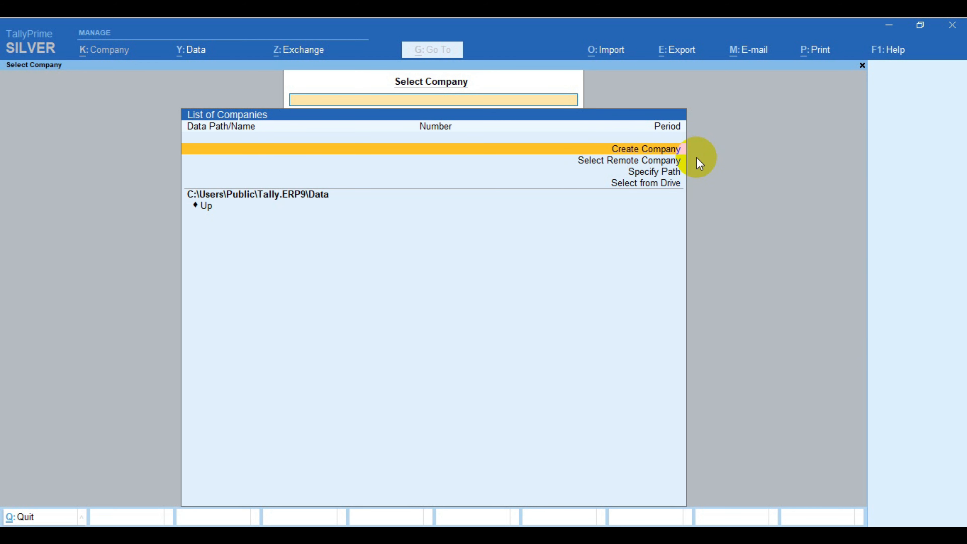
pyautogui.press('Return')
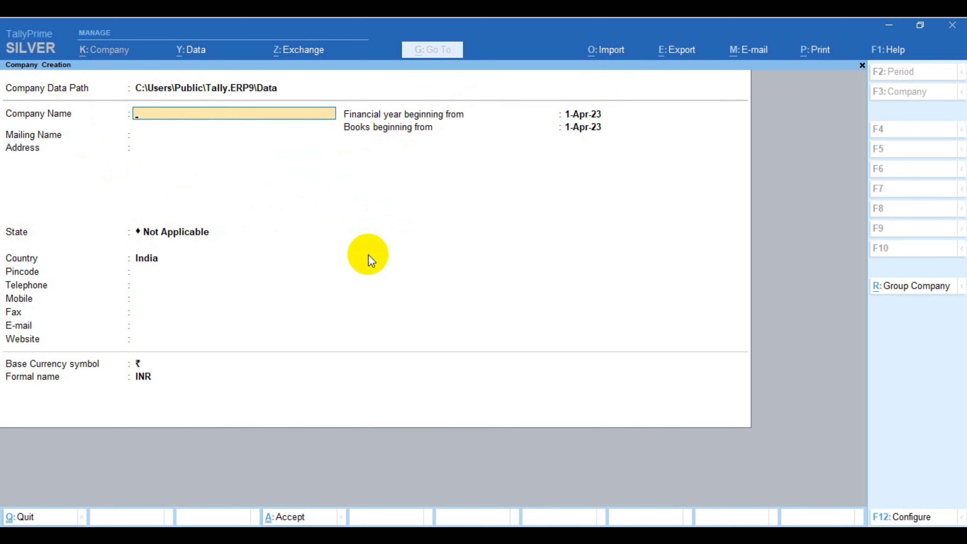
pyautogui.write('Jain Computers')
pyautogui.press('Return')
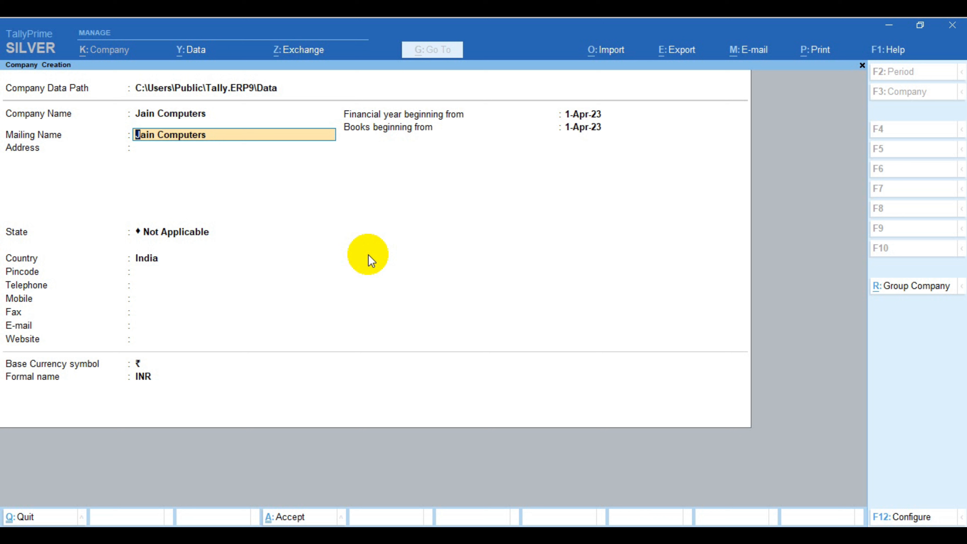
pyautogui.press('Return')
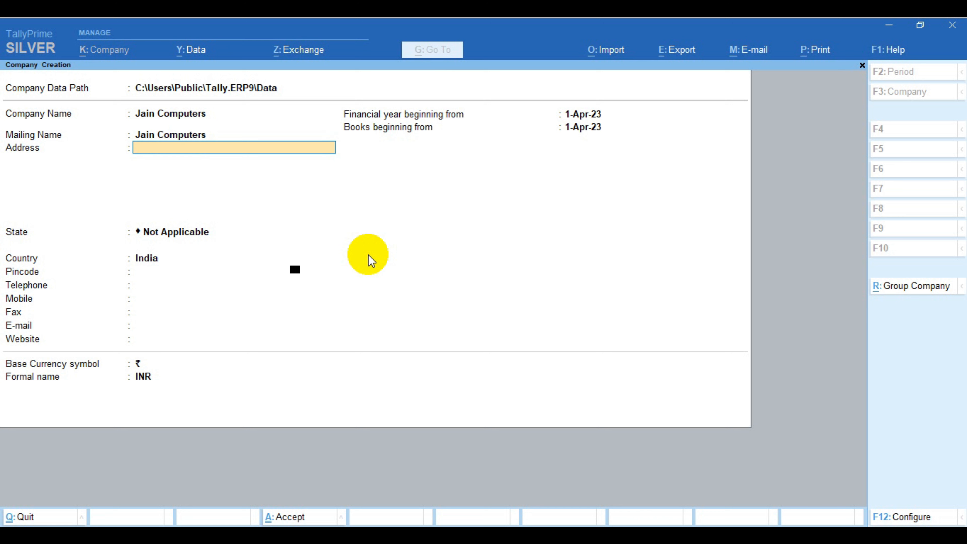
# Step: Fill in the company's two-line address and set its state to Rajasthan
pyautogui.write('Shastri Nagar')
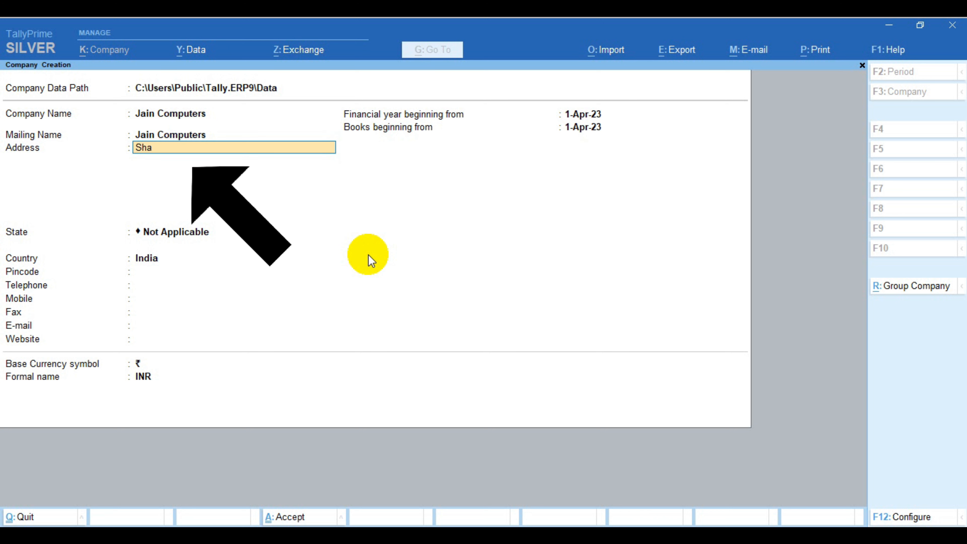
pyautogui.press('Return')
pyautogui.write('Jaipur')
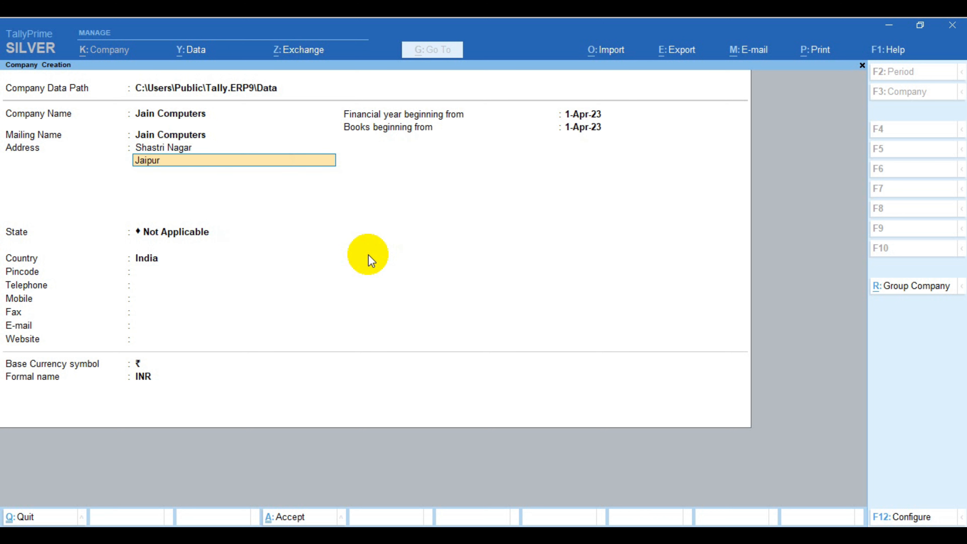
pyautogui.press('Return')
pyautogui.press('Return')
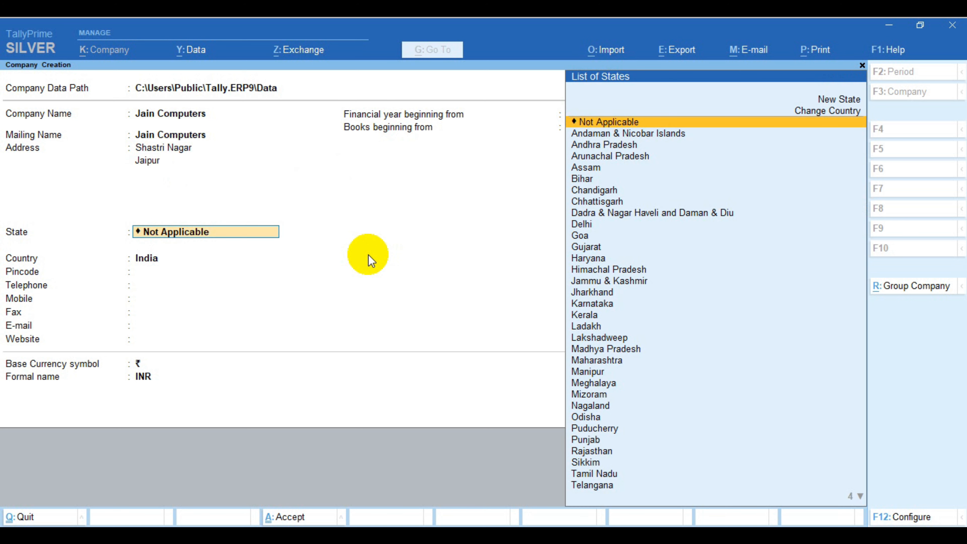
pyautogui.write('R')
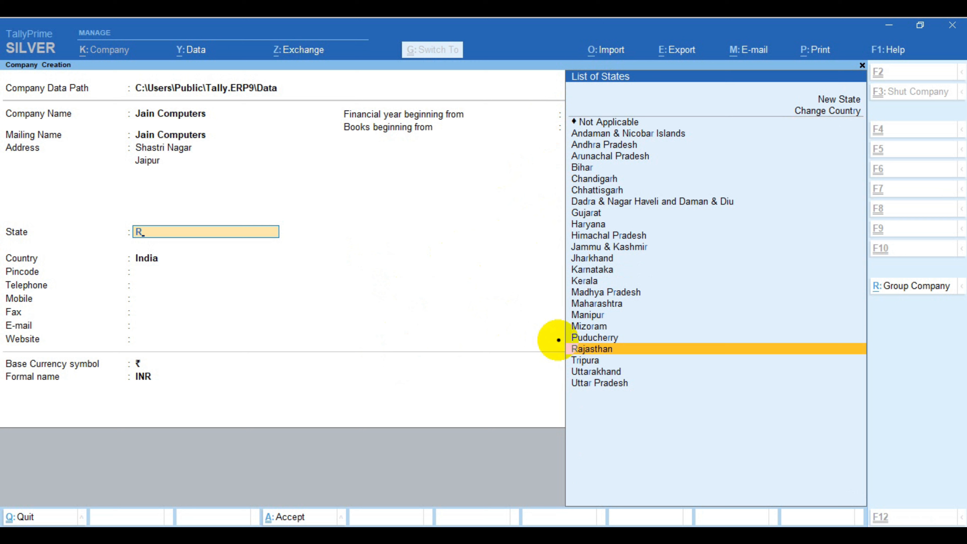
pyautogui.moveTo(550, 335)
pyautogui.mouseDown()
pyautogui.moveTo(626, 352)
pyautogui.moveTo(886, 365)
pyautogui.mouseUp()
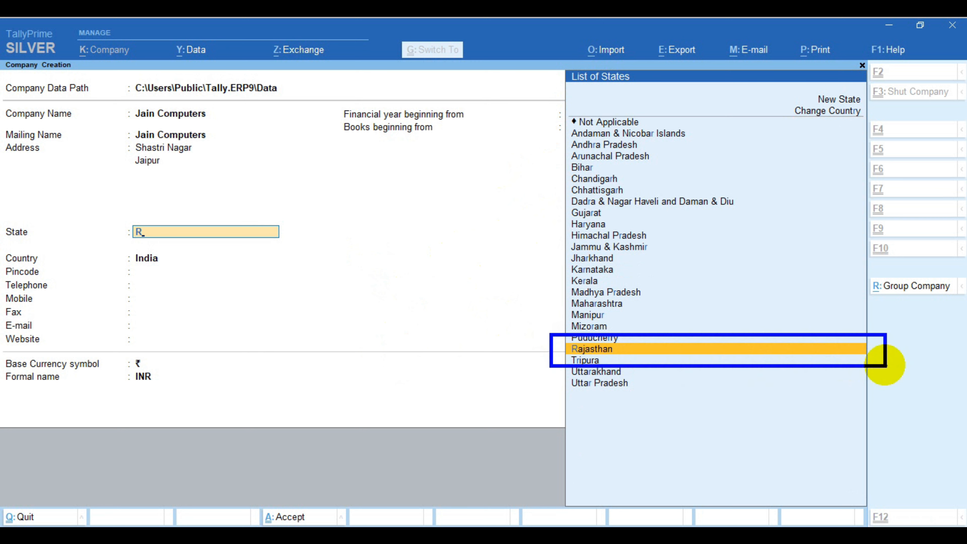
pyautogui.press('Escape')
pyautogui.press('Return')
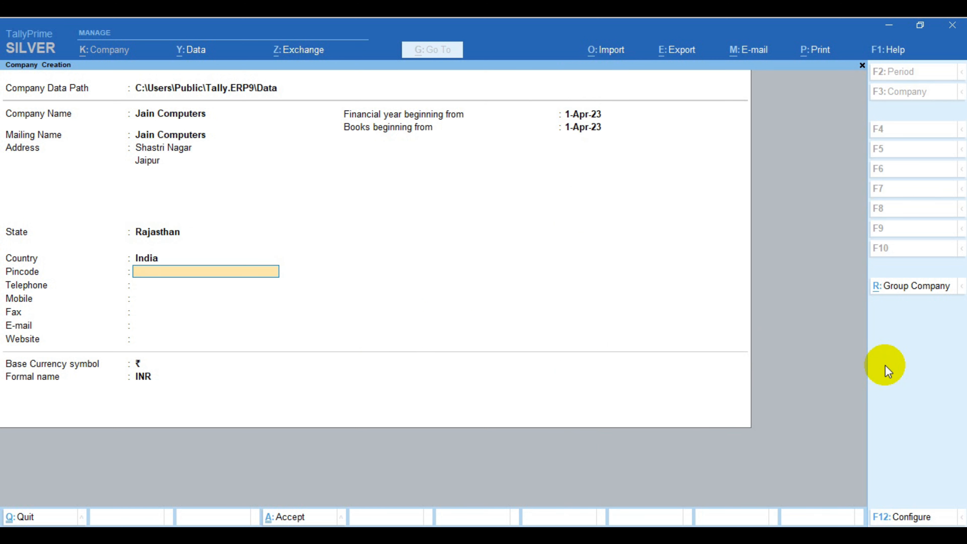
# Step: Enter the company's pincode and mobile number, leaving telephone, fax and e-mail blank
pyautogui.write('321001')
pyautogui.press('Return')
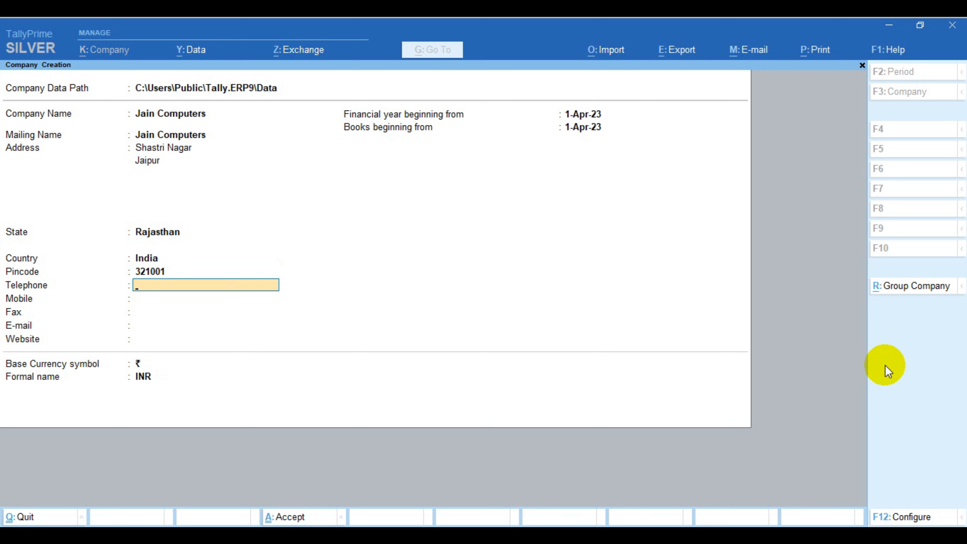
pyautogui.press('Return')
pyautogui.write('9999999999')
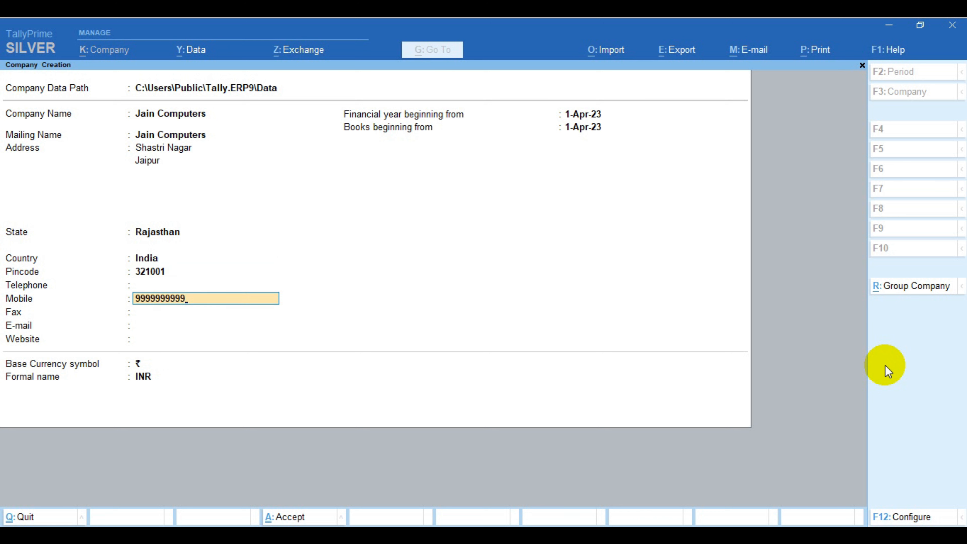
pyautogui.press('Return')
pyautogui.press('Return')
pyautogui.press('Return')
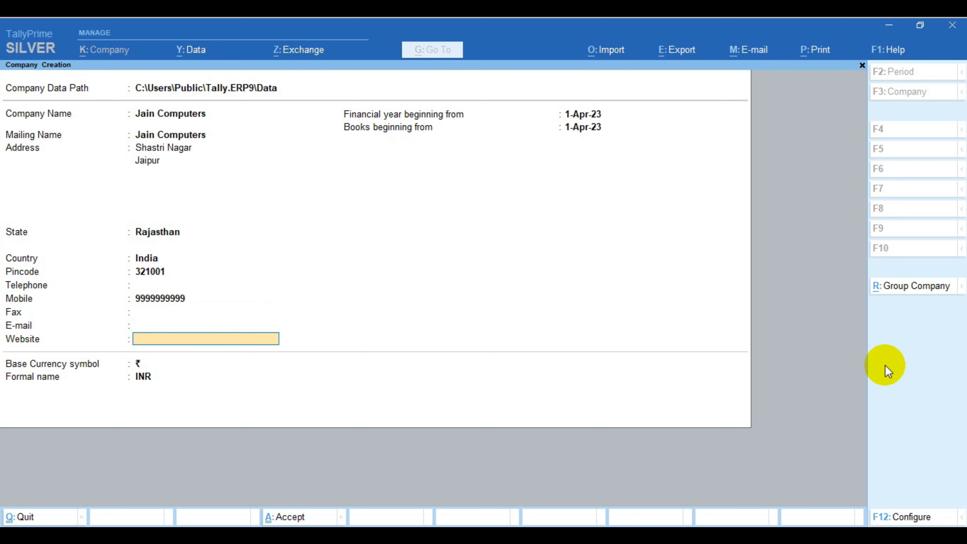
# Step: Save the company with a blank website, 1-Apr-23 as financial year and books start, and ₹ (INR) as base currency
pyautogui.moveTo(2, 107)
pyautogui.mouseDown()
pyautogui.moveTo(87, 233)
pyautogui.moveTo(270, 395)
pyautogui.moveTo(296, 405)
pyautogui.mouseUp()
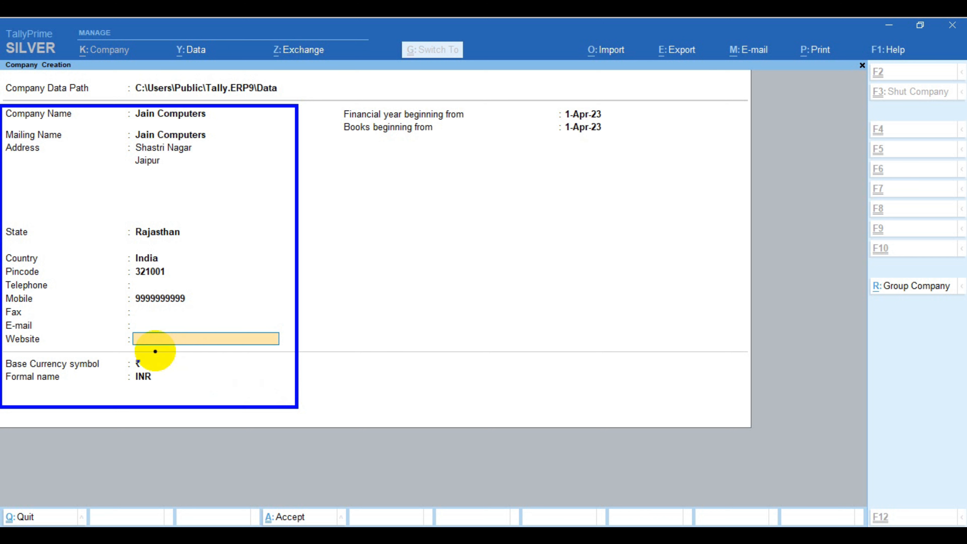
pyautogui.moveTo(4, 318)
pyautogui.mouseDown()
pyautogui.moveTo(198, 353)
pyautogui.moveTo(288, 348)
pyautogui.mouseUp()
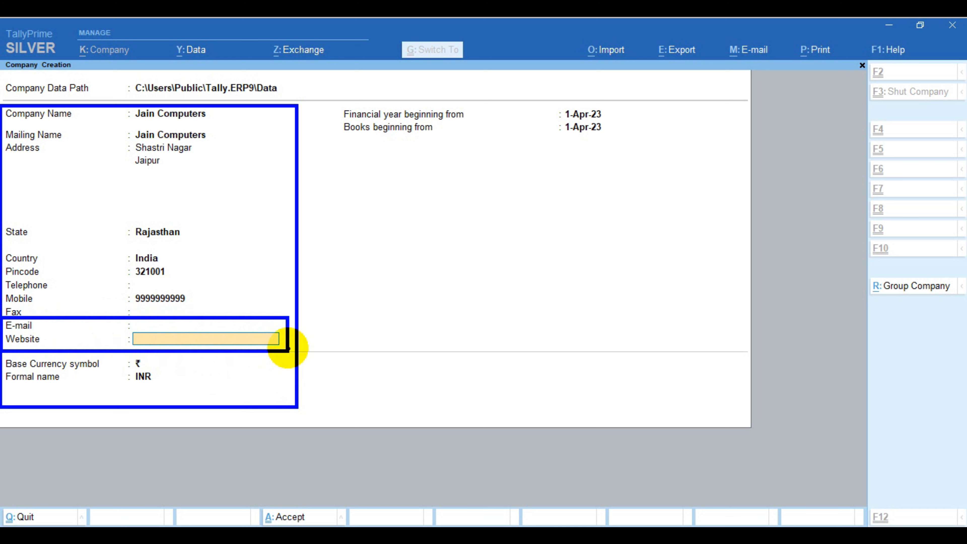
pyautogui.press('Return')
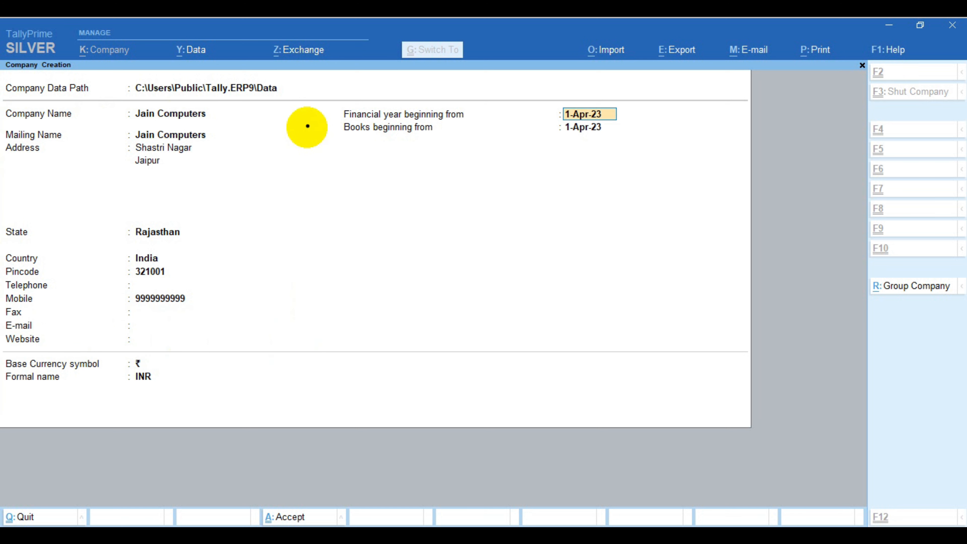
pyautogui.moveTo(326, 101)
pyautogui.mouseDown()
pyautogui.moveTo(525, 125)
pyautogui.moveTo(629, 123)
pyautogui.mouseUp()
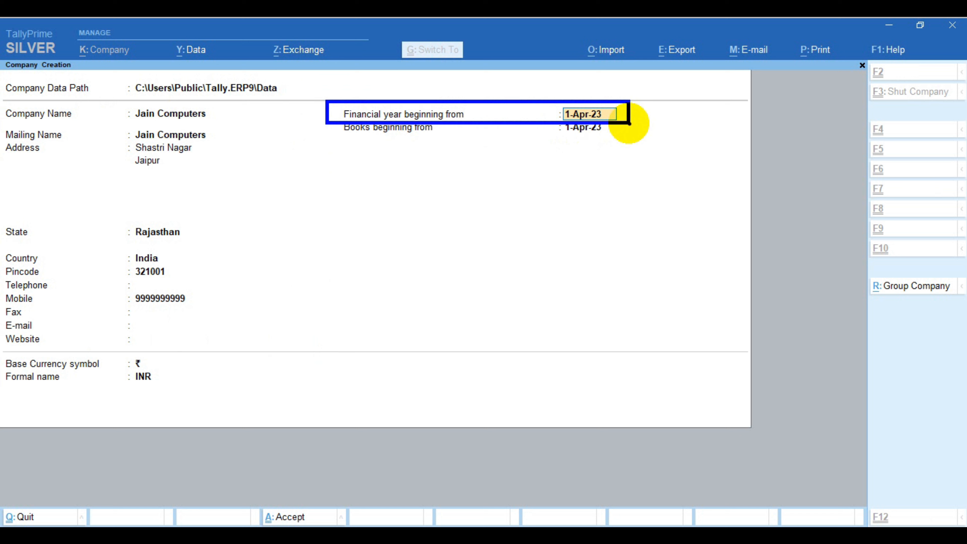
pyautogui.press('Return')
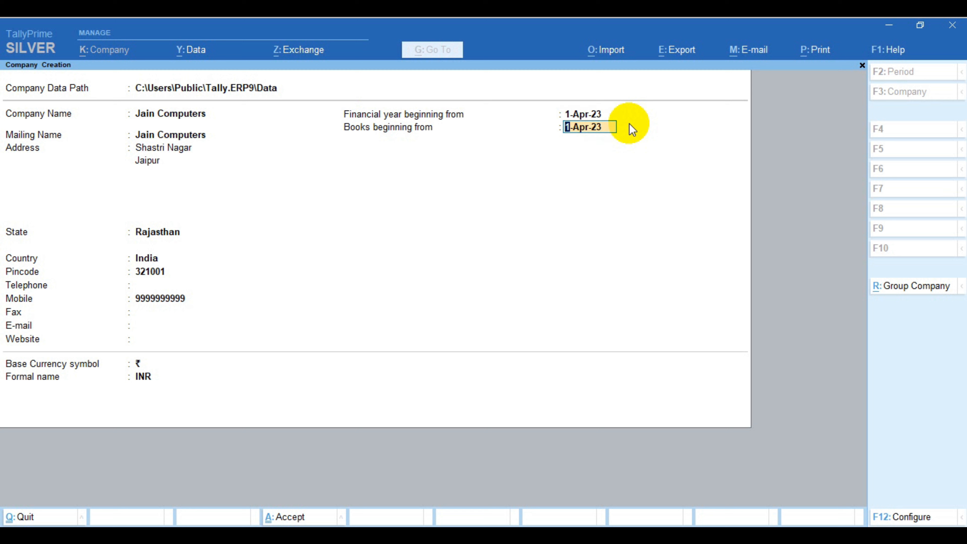
pyautogui.press('Return')
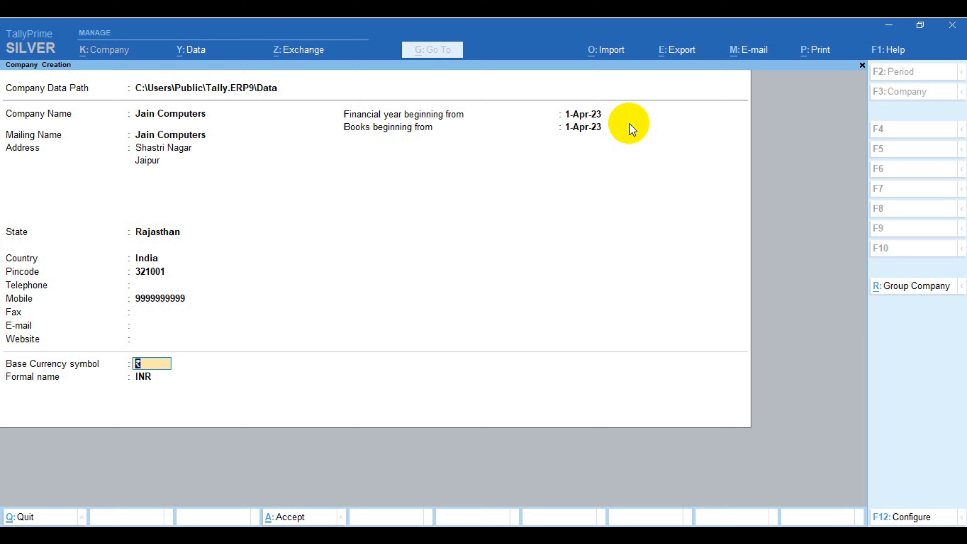
pyautogui.press('Return')
pyautogui.press('Return')
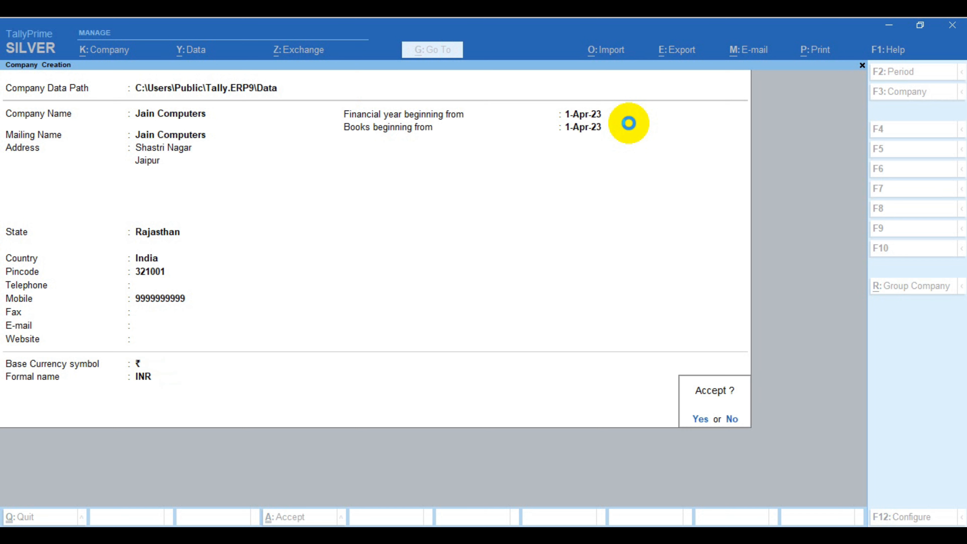
pyautogui.press('Return')
# Step: Quit the company features screen without changing any feature settings
pyautogui.moveTo(310, 98)
pyautogui.mouseDown()
pyautogui.moveTo(359, 129)
pyautogui.moveTo(560, 145)
pyautogui.mouseUp()
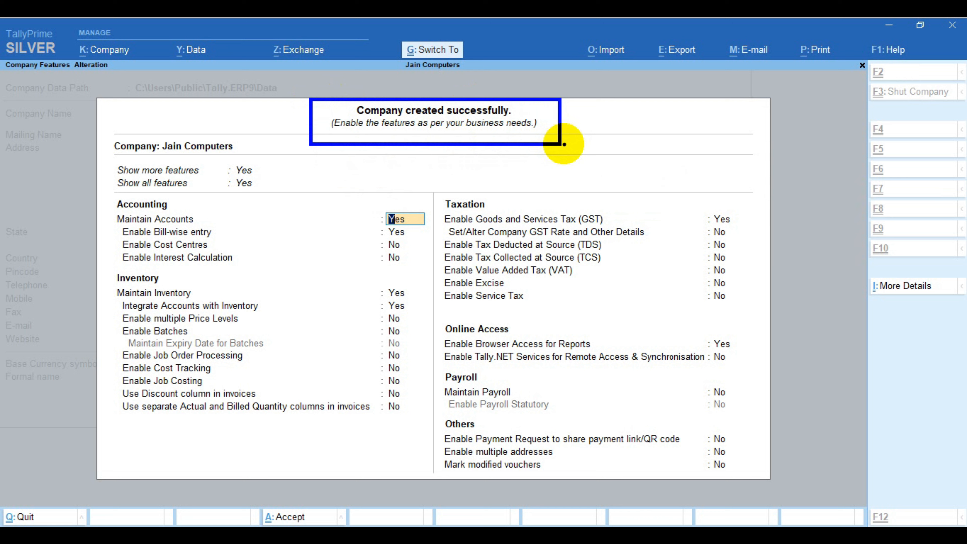
pyautogui.press('e')
pyautogui.moveTo(316, 112)
pyautogui.mouseDown()
pyautogui.moveTo(454, 134)
pyautogui.moveTo(555, 135)
pyautogui.mouseUp()
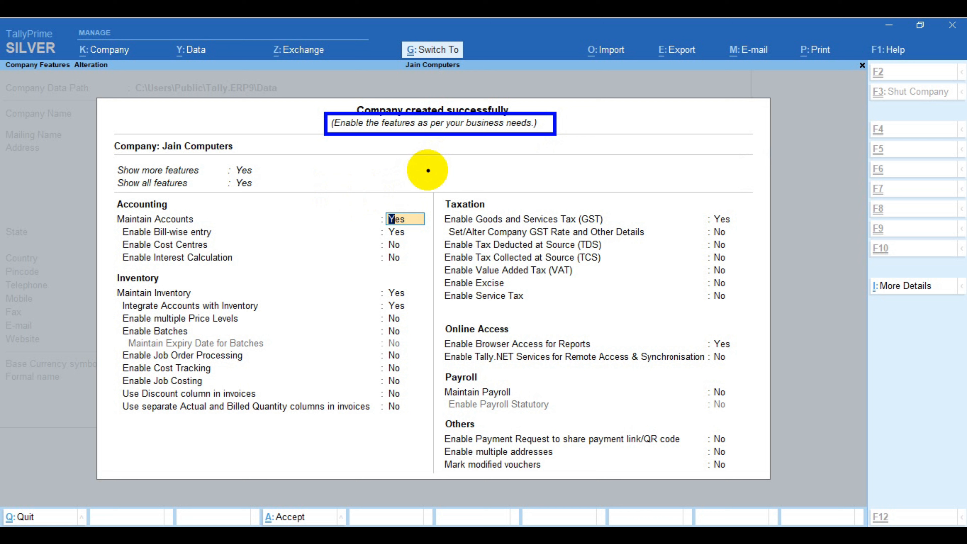
pyautogui.press('Escape')
pyautogui.press('Escape')
pyautogui.press('Escape')
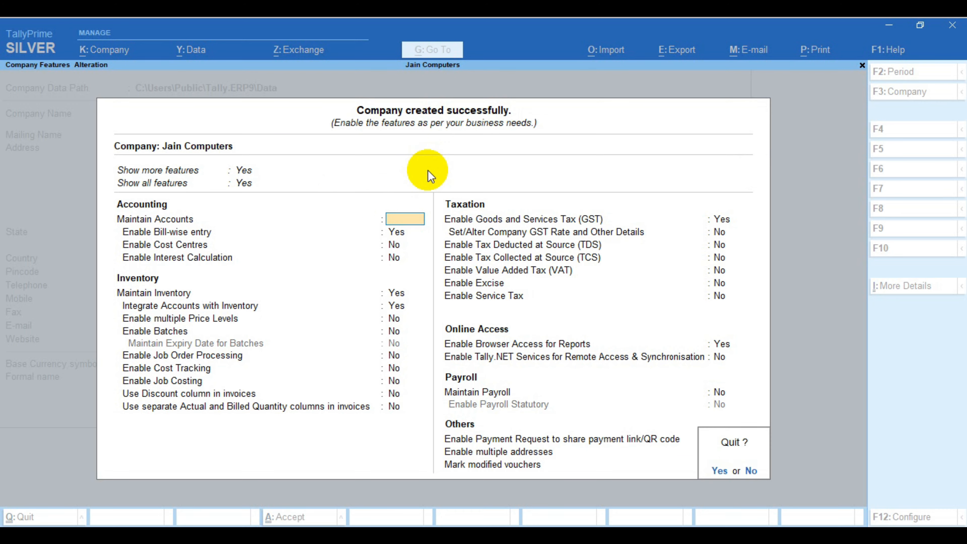
pyautogui.press('y')
pyautogui.hotkey('ctrl', '2')
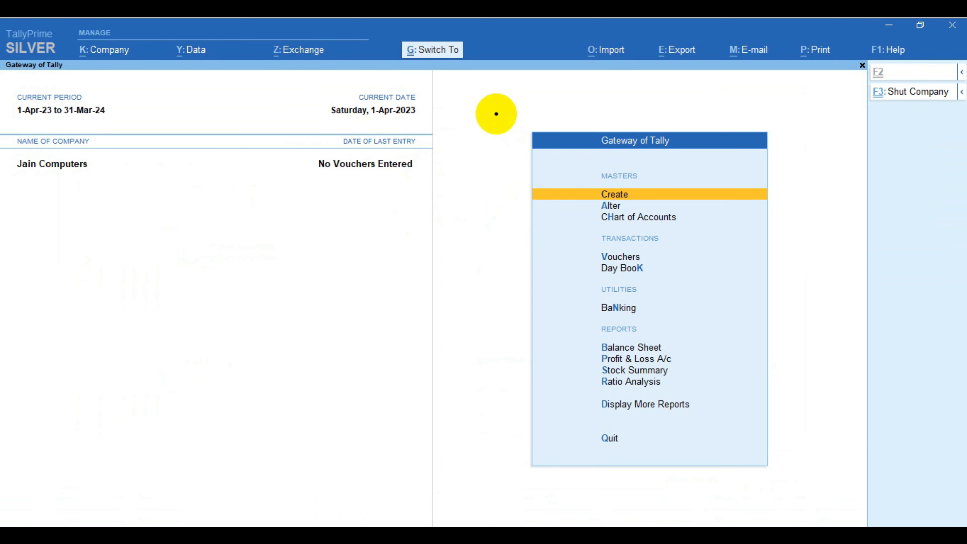
pyautogui.moveTo(495, 111)
pyautogui.mouseDown()
pyautogui.moveTo(583, 270)
pyautogui.moveTo(805, 471)
pyautogui.moveTo(797, 489)
pyautogui.mouseUp()
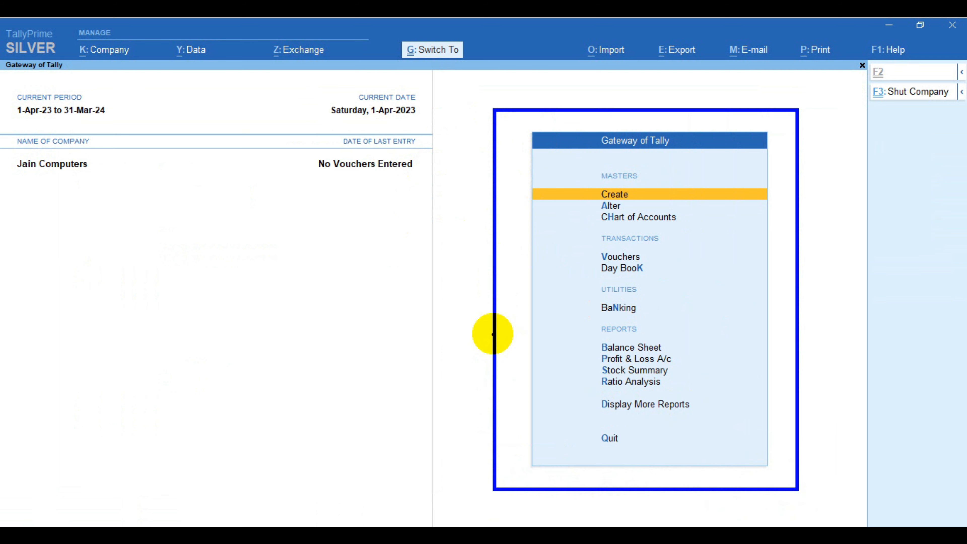
pyautogui.press('e')
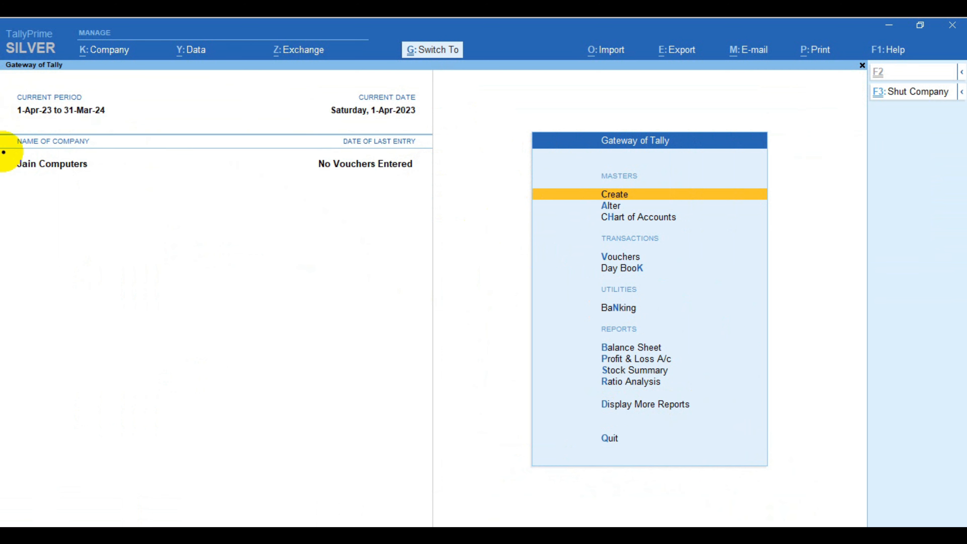
pyautogui.moveTo(3, 152)
pyautogui.mouseDown()
pyautogui.moveTo(30, 164)
pyautogui.moveTo(296, 194)
pyautogui.moveTo(426, 189)
pyautogui.mouseUp()
pyautogui.press('e')
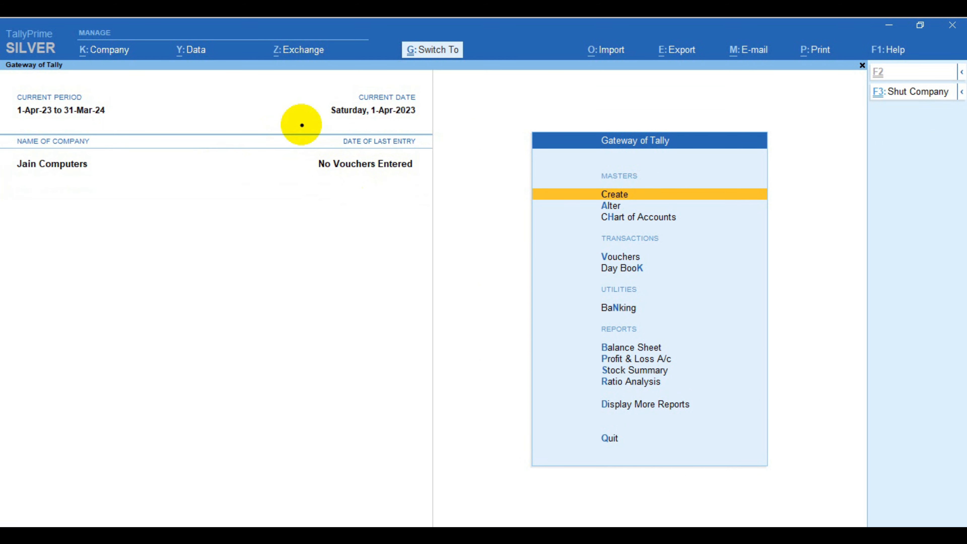
pyautogui.moveTo(301, 124)
pyautogui.mouseDown()
pyautogui.moveTo(348, 158)
pyautogui.moveTo(431, 190)
pyautogui.mouseUp()
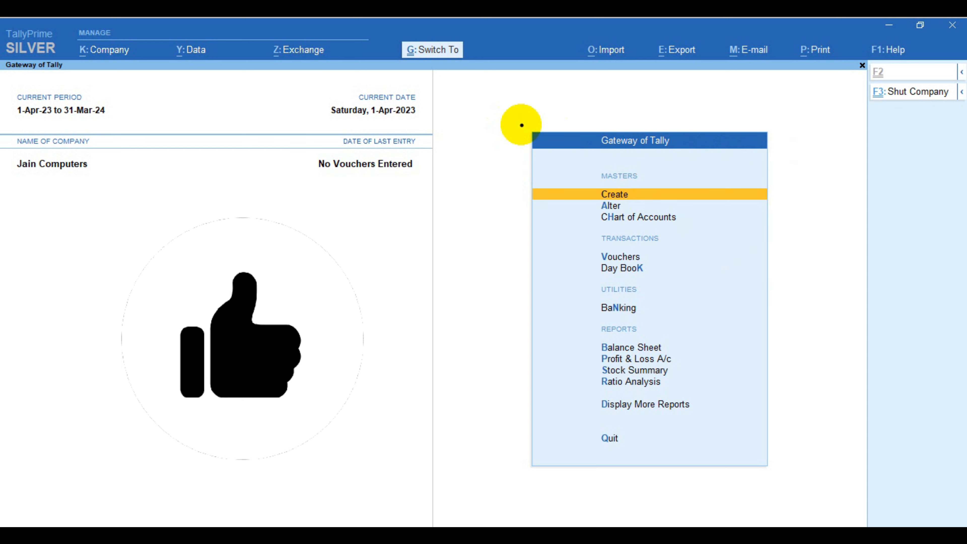
pyautogui.moveTo(520, 124); pyautogui.dragTo(791, 159)
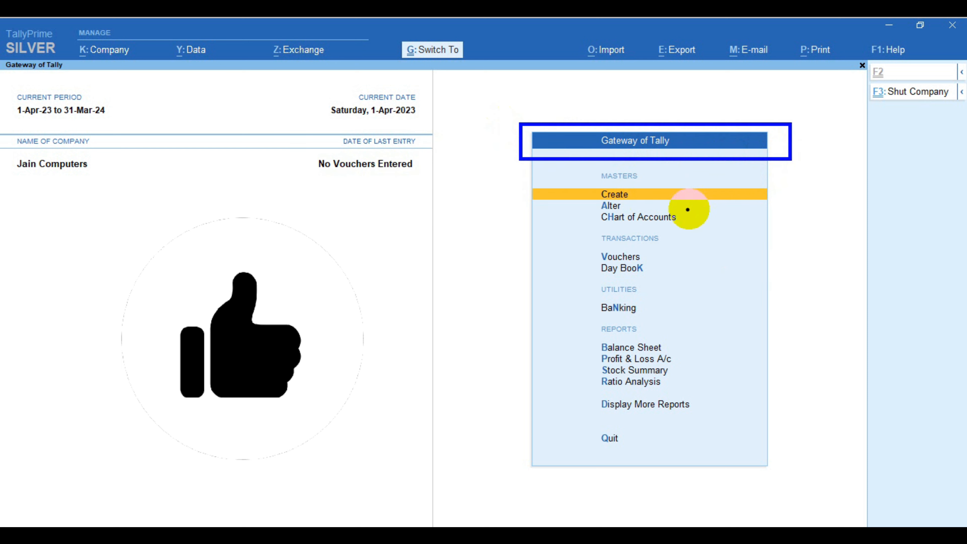
pyautogui.moveTo(524, 184)
pyautogui.mouseDown()
pyautogui.moveTo(588, 199)
pyautogui.moveTo(773, 204)
pyautogui.mouseUp()
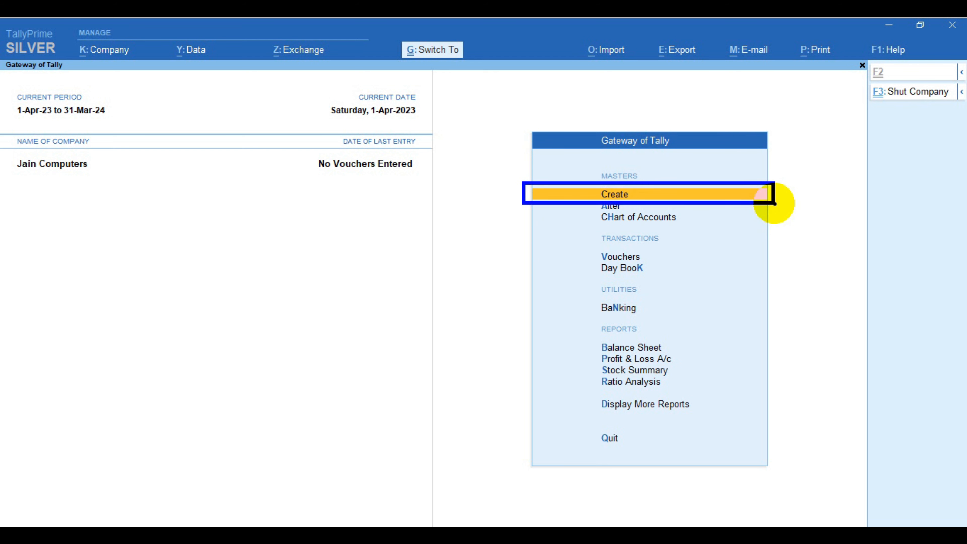
# Step: Start a new ledger master named Capital and place it under the Capital Account group
pyautogui.press('Return')
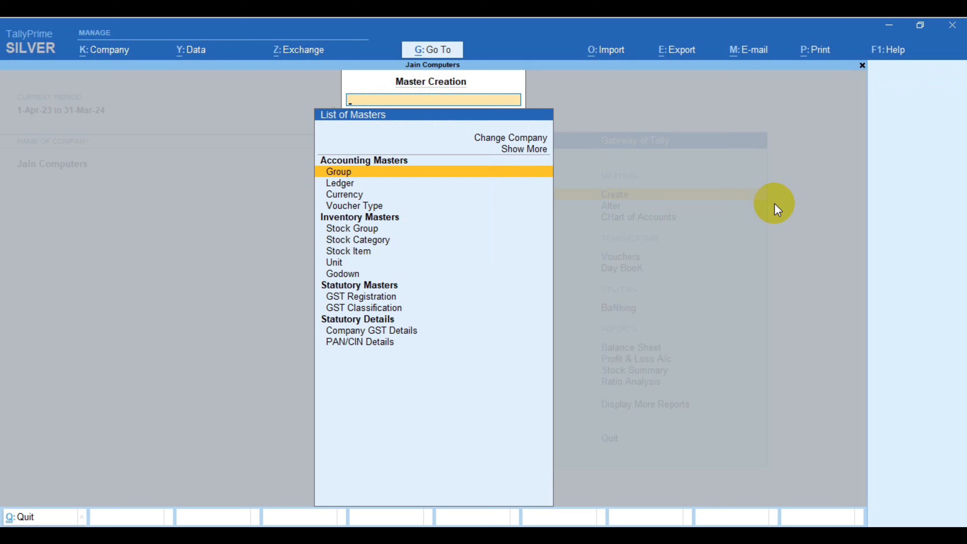
pyautogui.press('Down')
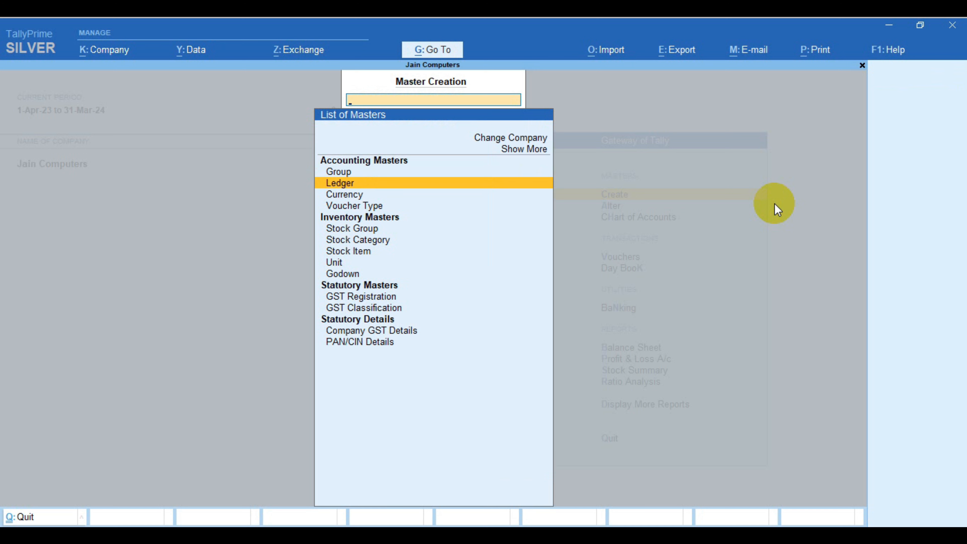
pyautogui.moveTo(305, 173); pyautogui.dragTo(445, 193)
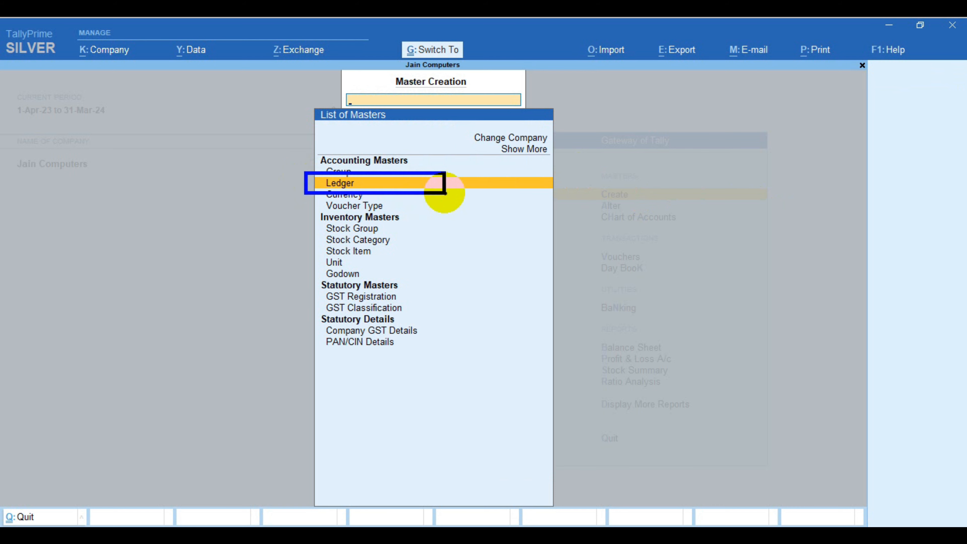
pyautogui.press('Return')
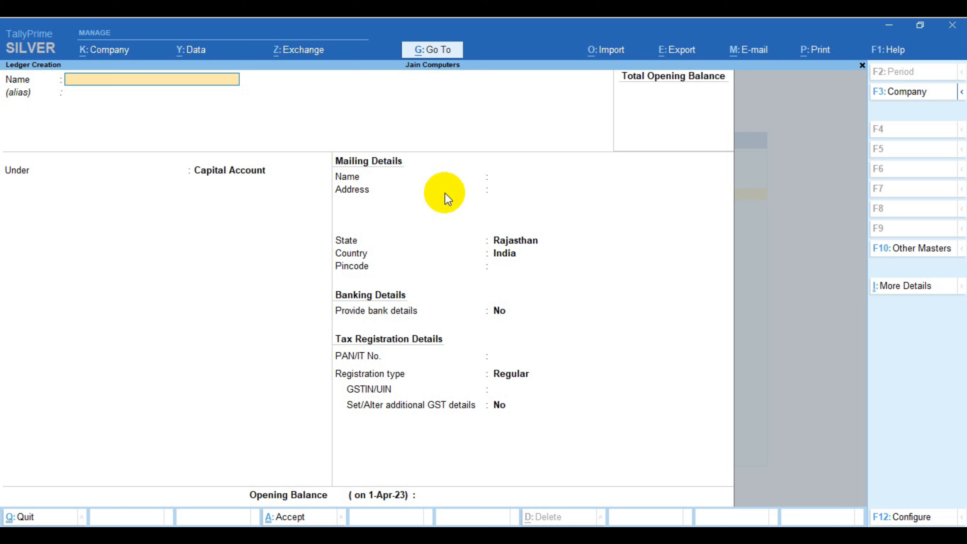
pyautogui.write('Capital')
pyautogui.press('Return')
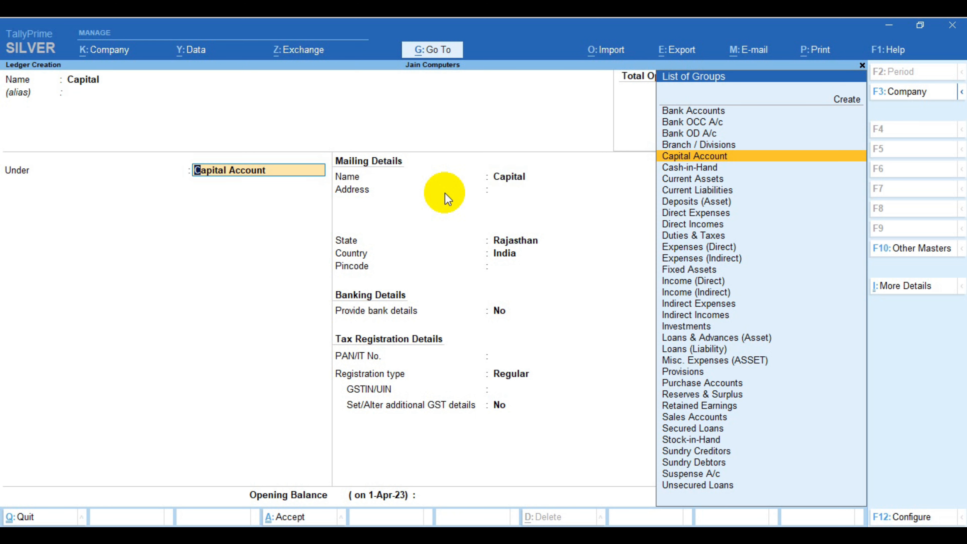
pyautogui.moveTo(649, 158); pyautogui.dragTo(328, 170)
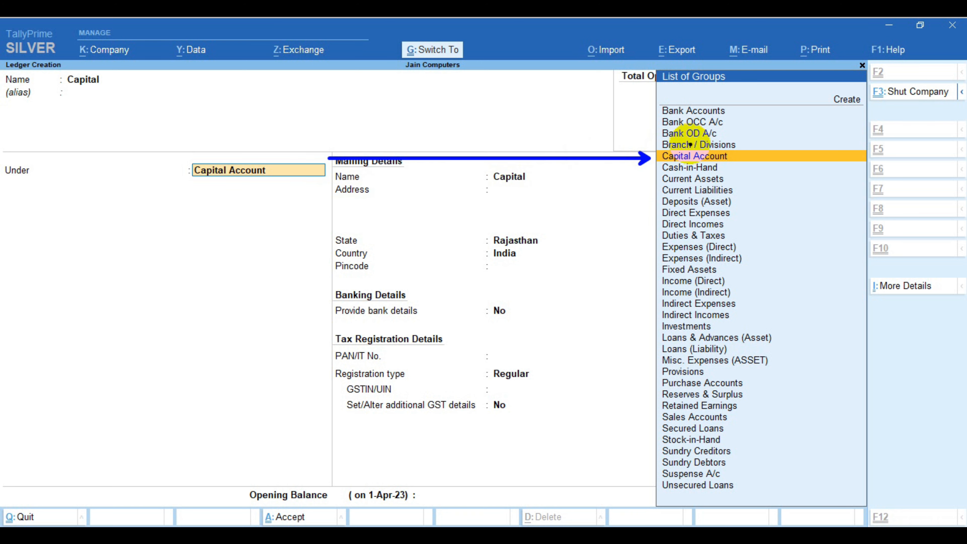
pyautogui.press('Return')
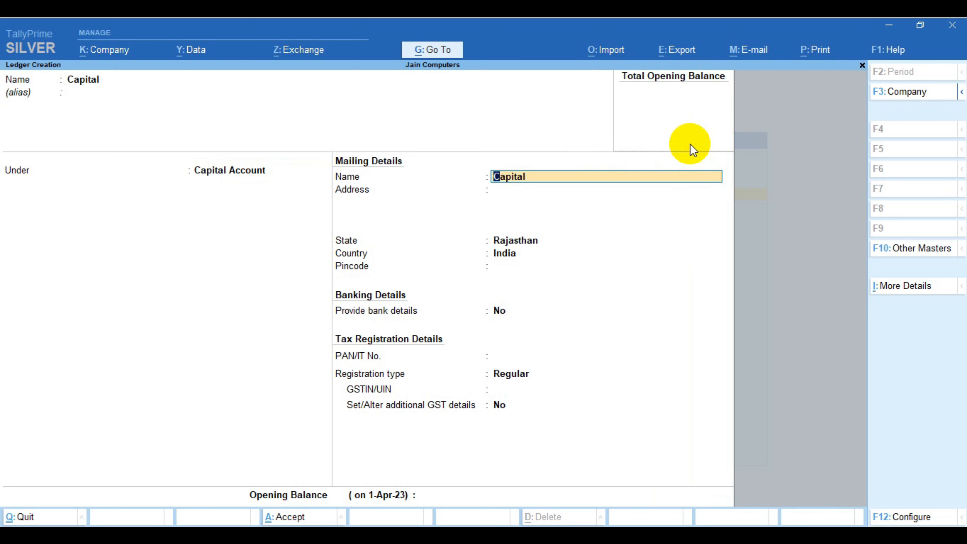
# Step: Save the Capital ledger with default mailing, banking and tax details and a blank opening balance
pyautogui.press('Return')
pyautogui.press('Return')
pyautogui.press('Return')
pyautogui.press('Return')
pyautogui.press('Return')
pyautogui.press('Return')
pyautogui.press('Return')
pyautogui.press('Return')
pyautogui.press('Return')
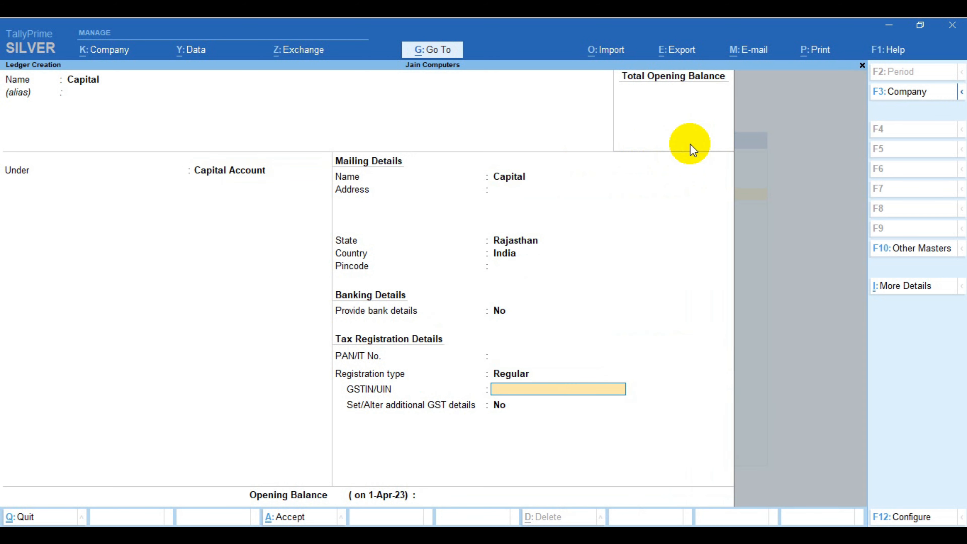
pyautogui.press('Return')
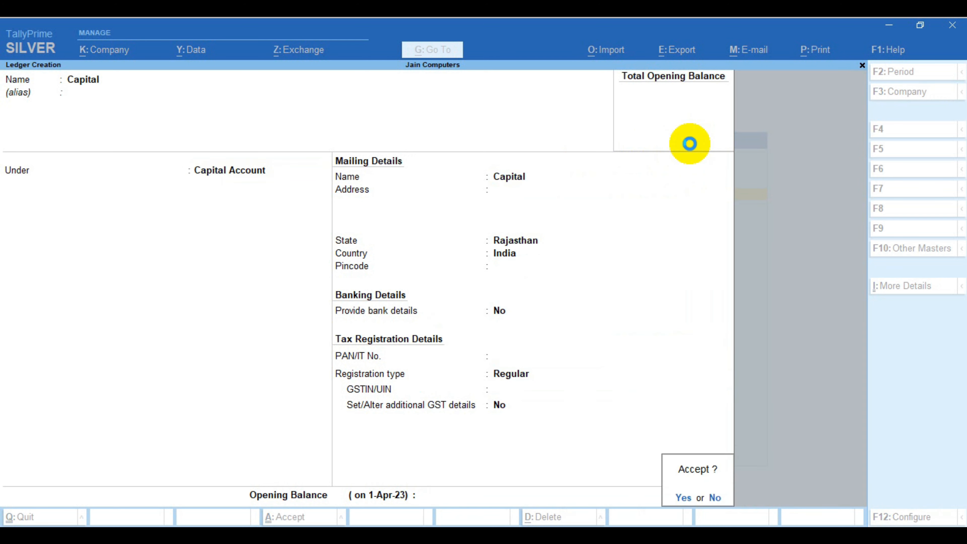
pyautogui.press('Return')
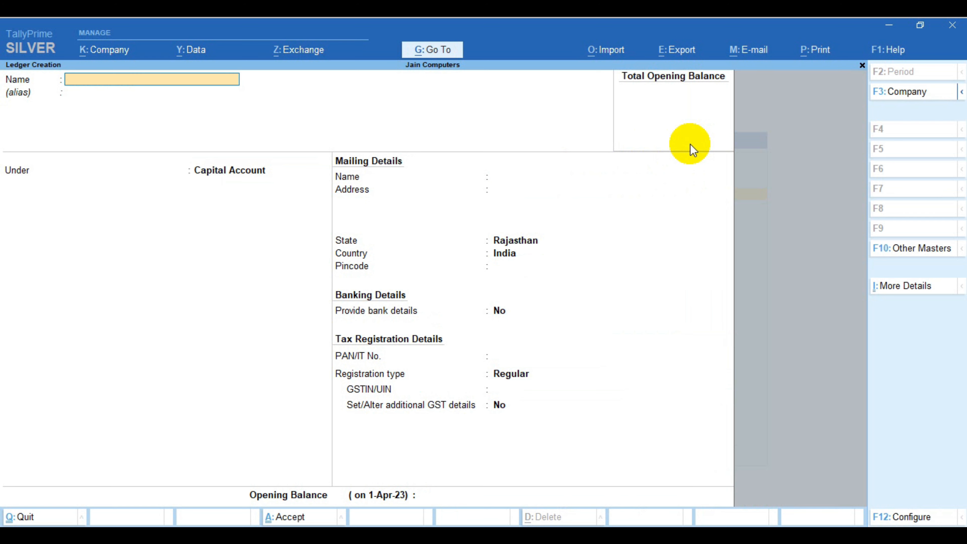
# Step: Name the next ledger Purchase and place it under the Purchase Accounts group
pyautogui.write('Purchase')
pyautogui.press('Return')
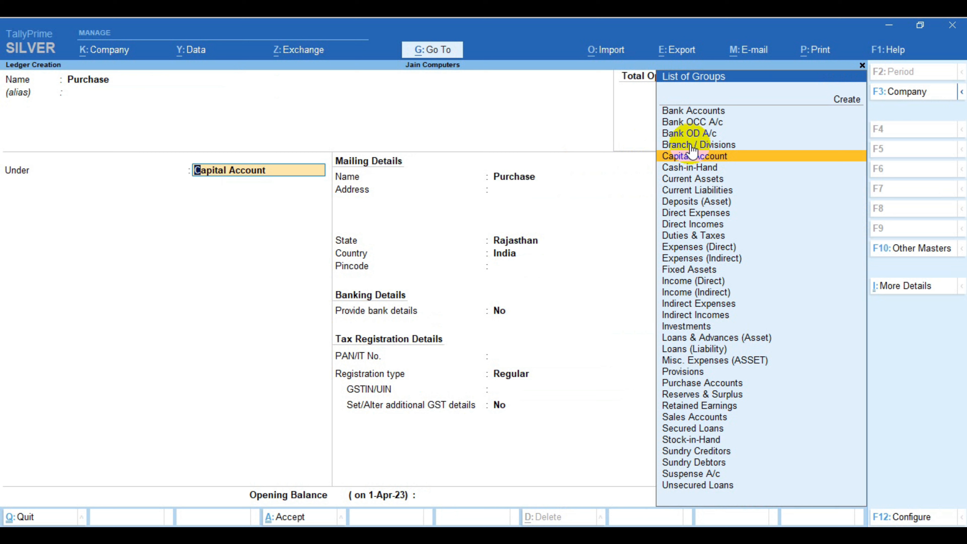
pyautogui.write('Pu')
pyautogui.hotkey('ctrl', '2')
pyautogui.moveTo(652, 116)
pyautogui.mouseDown()
pyautogui.moveTo(471, 130)
pyautogui.moveTo(342, 178)
pyautogui.moveTo(326, 174)
pyautogui.mouseUp()
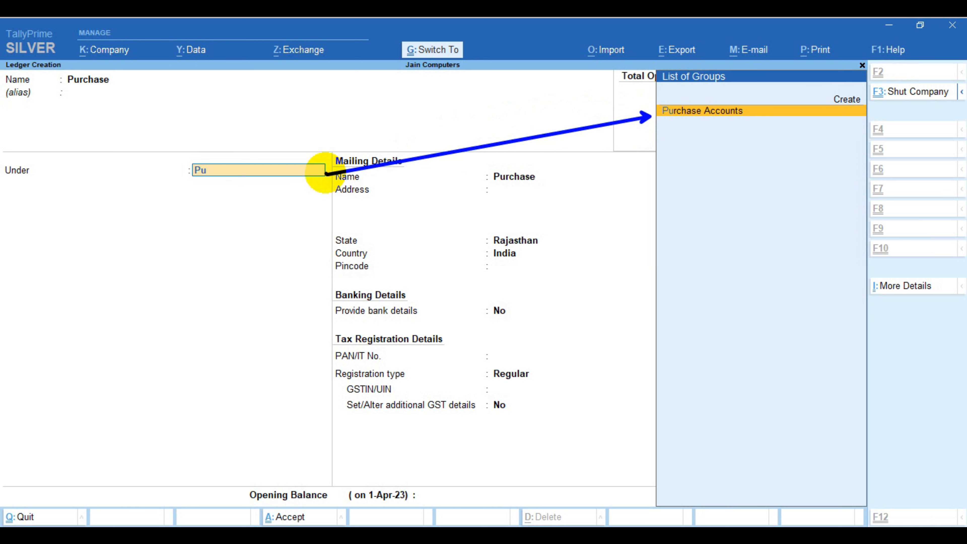
pyautogui.press('Escape')
pyautogui.press('Return')
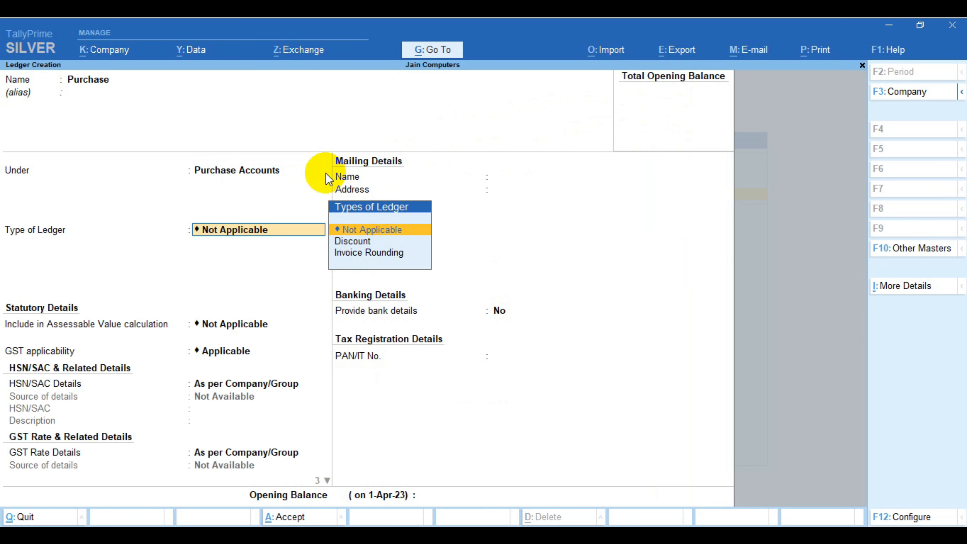
# Step: Save the Purchase ledger with its default ledger type, GST settings and blank opening balance
pyautogui.press('Return')
pyautogui.press('Return')
pyautogui.press('Return')
pyautogui.press('Return')
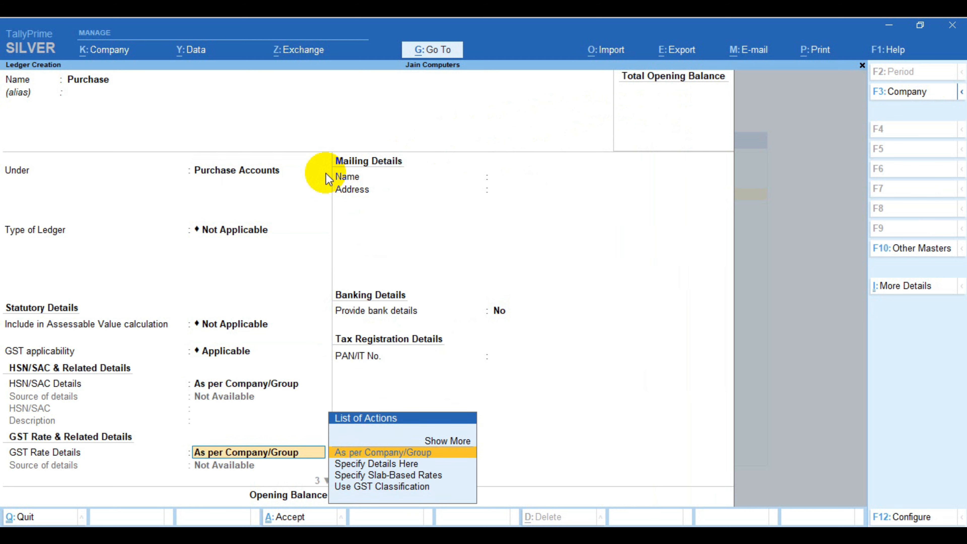
pyautogui.press('Return')
pyautogui.press('Return')
pyautogui.press('Return')
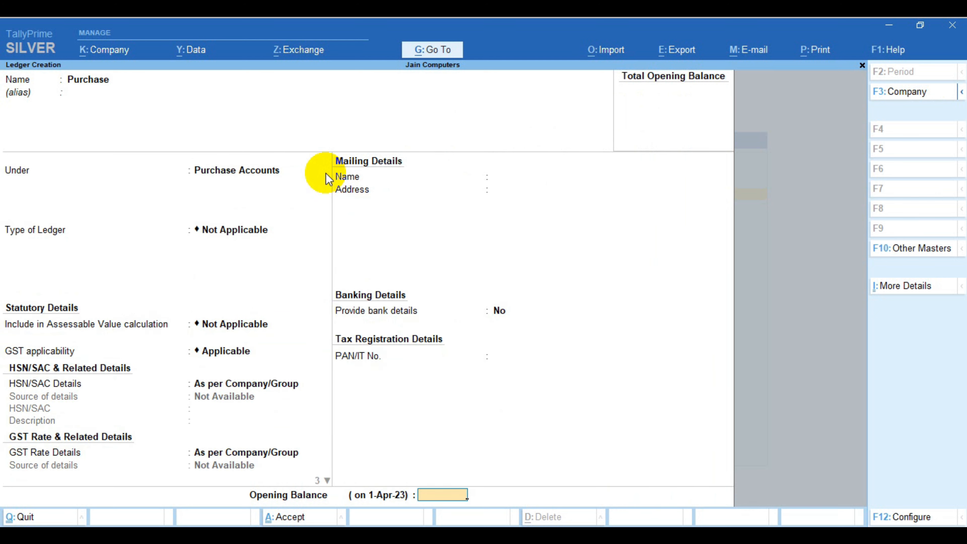
pyautogui.press('Return')
pyautogui.press('Return')
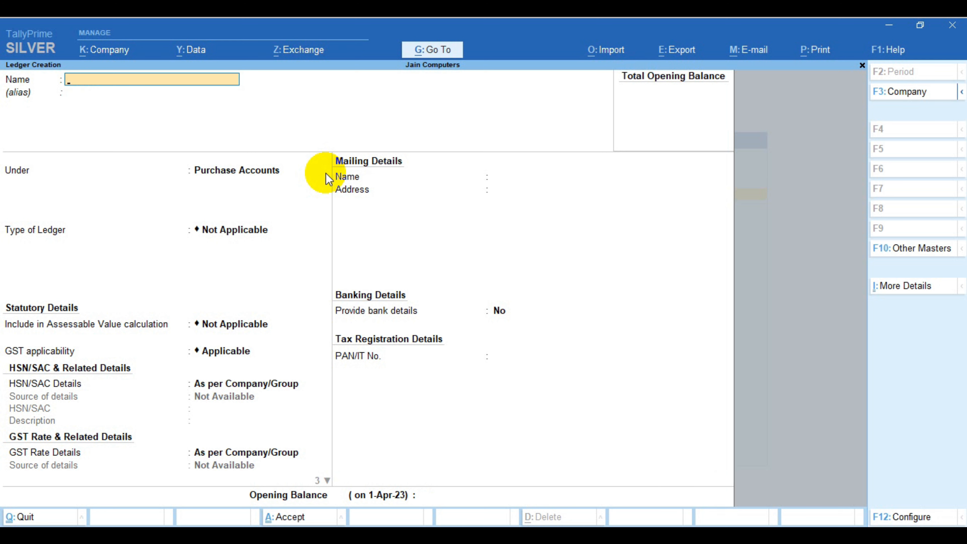
# Step: Name the next ledger Sales and place it under the Sales Accounts group
pyautogui.write('Sales')
pyautogui.press('Return')
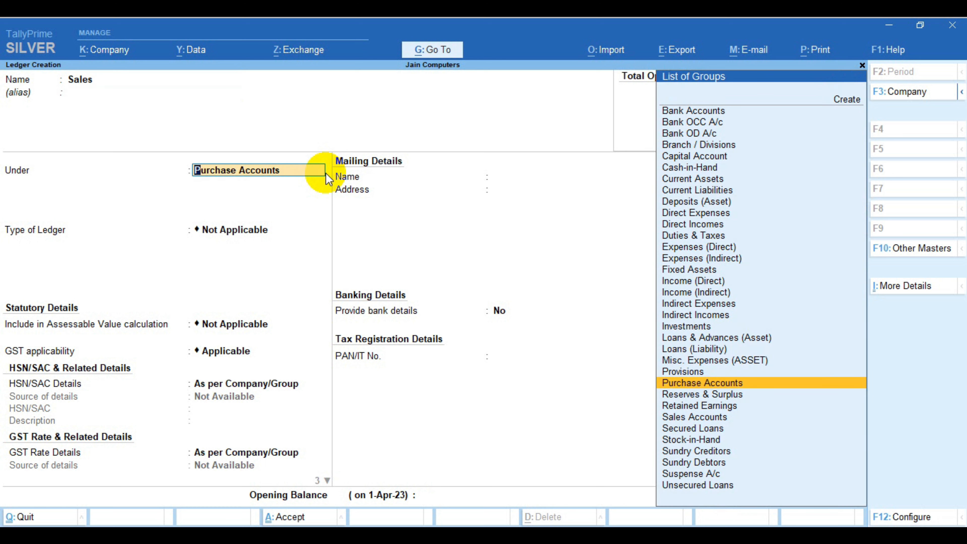
pyautogui.write('Sales')
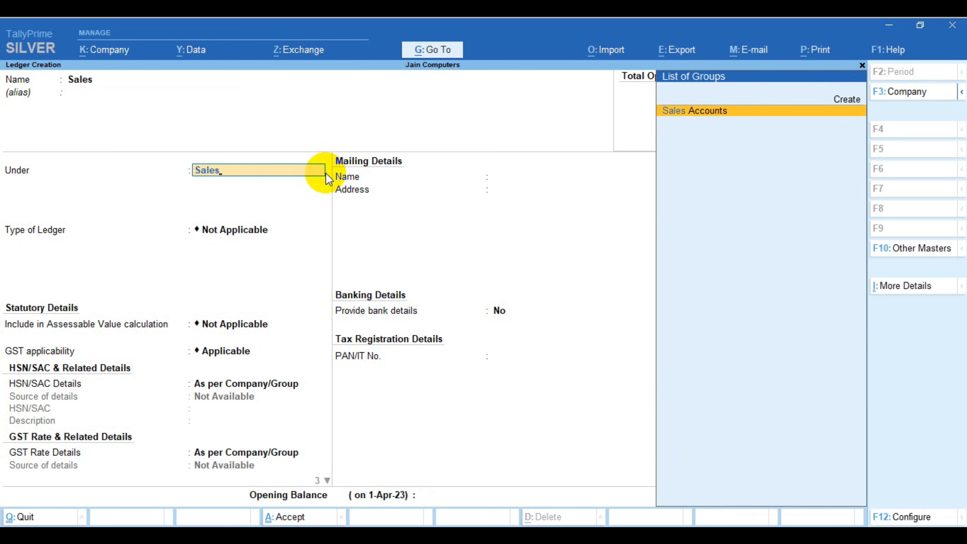
pyautogui.hotkey('ctrl', '2')
pyautogui.moveTo(651, 99)
pyautogui.mouseDown()
pyautogui.moveTo(782, 127)
pyautogui.moveTo(866, 130)
pyautogui.mouseUp()
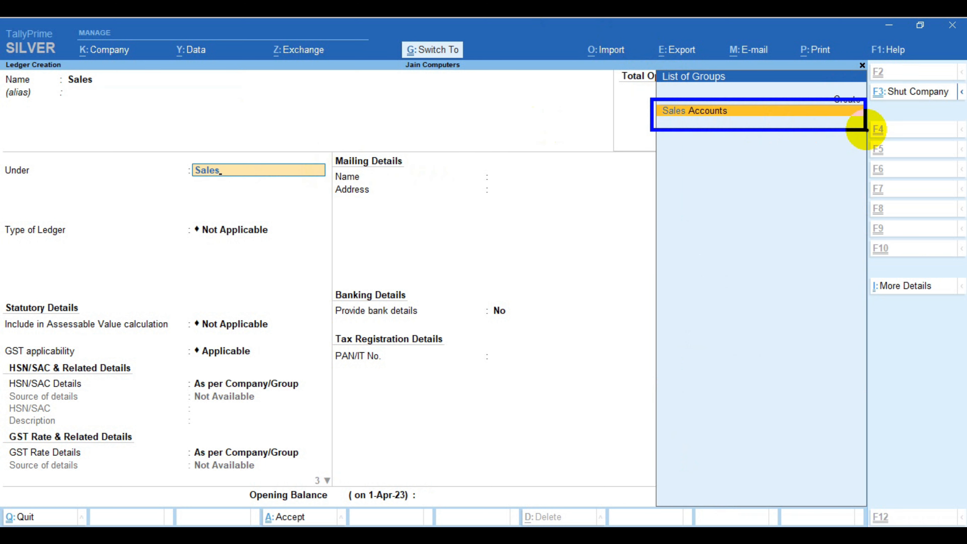
pyautogui.press('Escape')
pyautogui.press('Return')
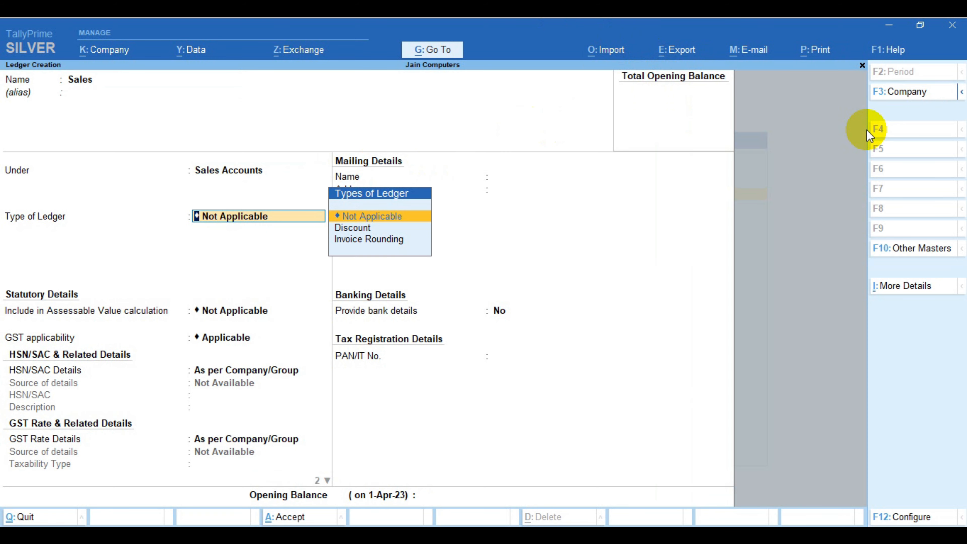
# Step: Save the Sales ledger with default GST details, Services as type of supply and a blank opening balance
pyautogui.press('Return')
pyautogui.press('Return')
pyautogui.press('Return')
pyautogui.press('Return')
pyautogui.press('Return')
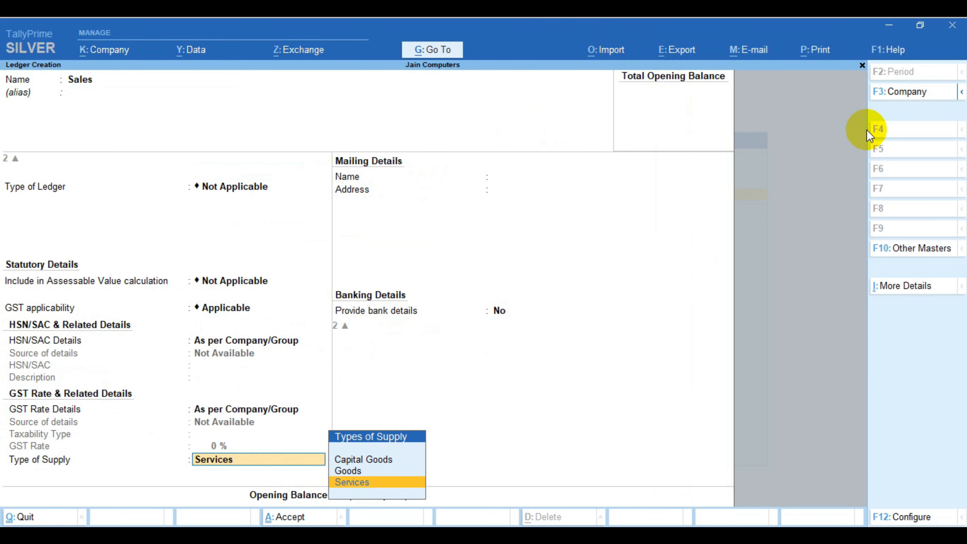
pyautogui.press('Return')
pyautogui.press('Return')
pyautogui.press('Return')
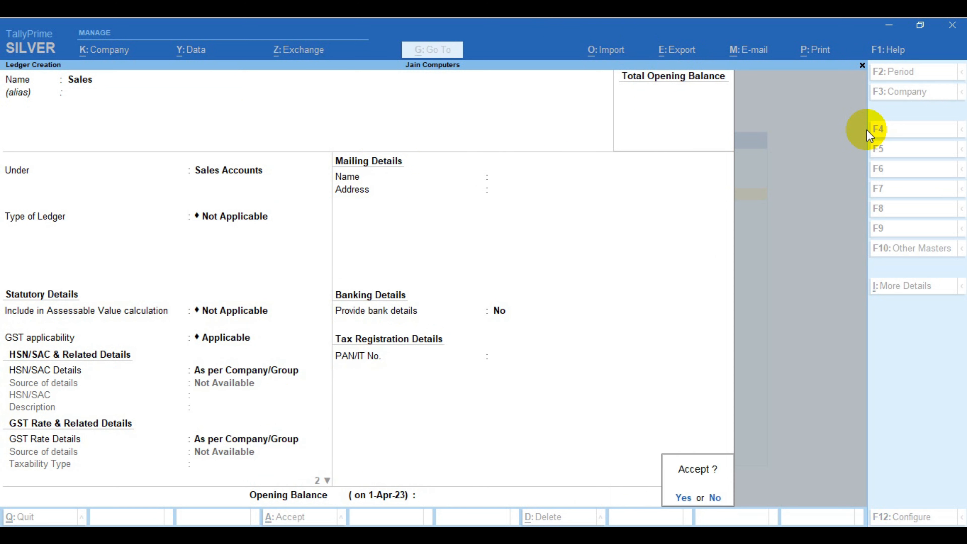
pyautogui.press('Return')
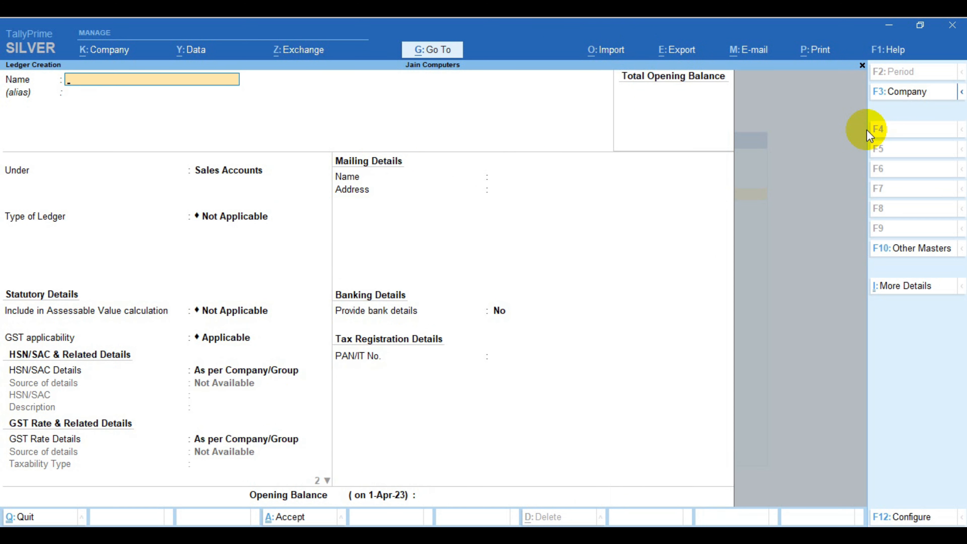
# Step: Quit ledger creation and open a new unit of measure master
pyautogui.press('Escape')
pyautogui.press('y')
pyautogui.hotkey('ctrl', '2')
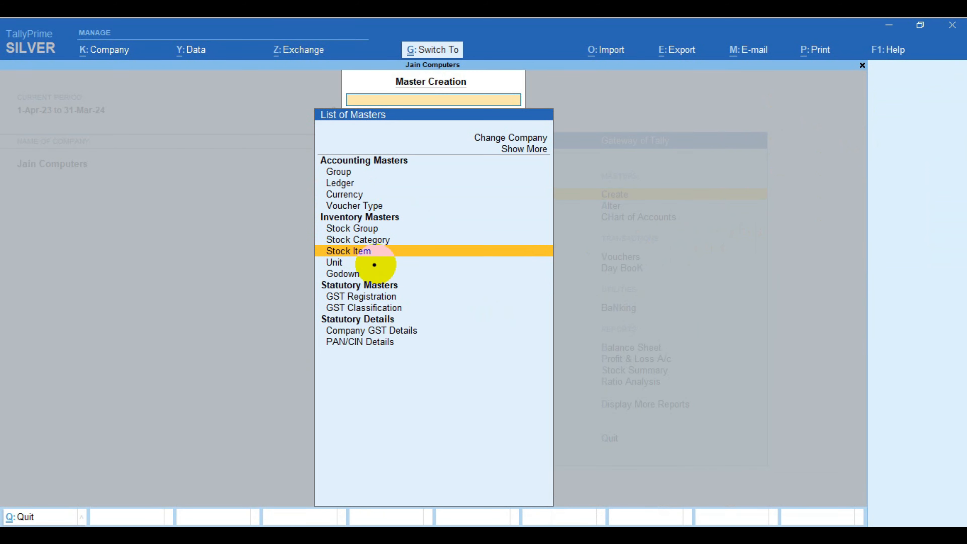
pyautogui.moveTo(302, 242)
pyautogui.mouseDown()
pyautogui.moveTo(425, 264)
pyautogui.moveTo(465, 258)
pyautogui.mouseUp()
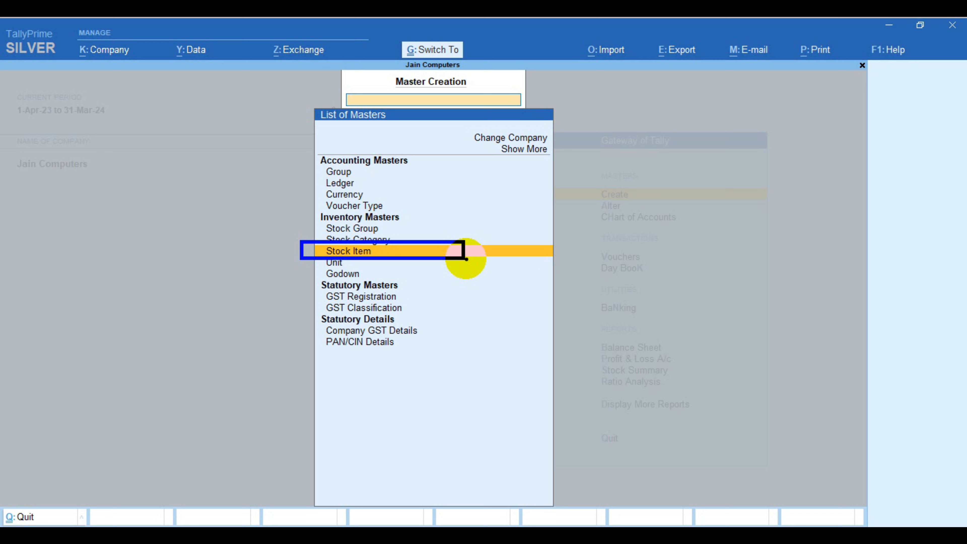
pyautogui.press('Down')
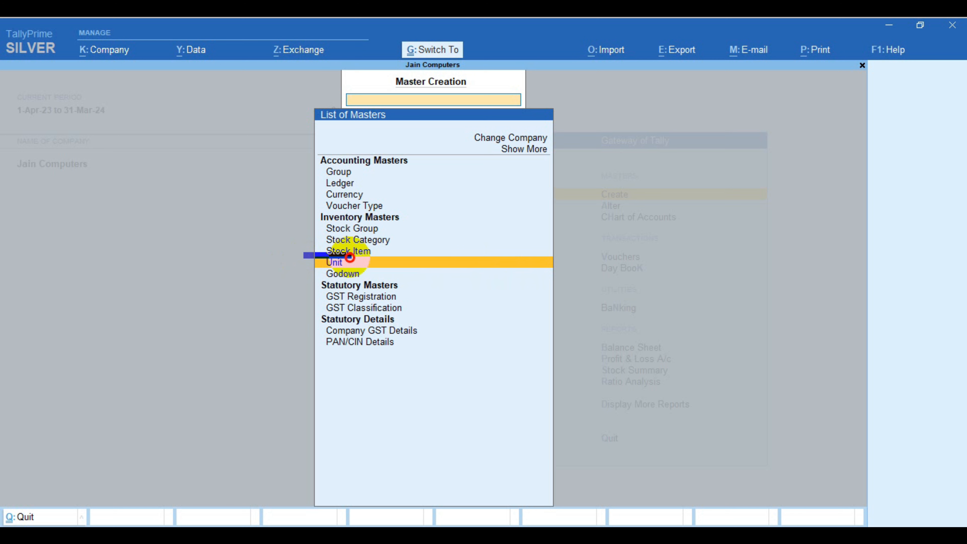
pyautogui.moveTo(460, 272); pyautogui.dragTo(467, 271)
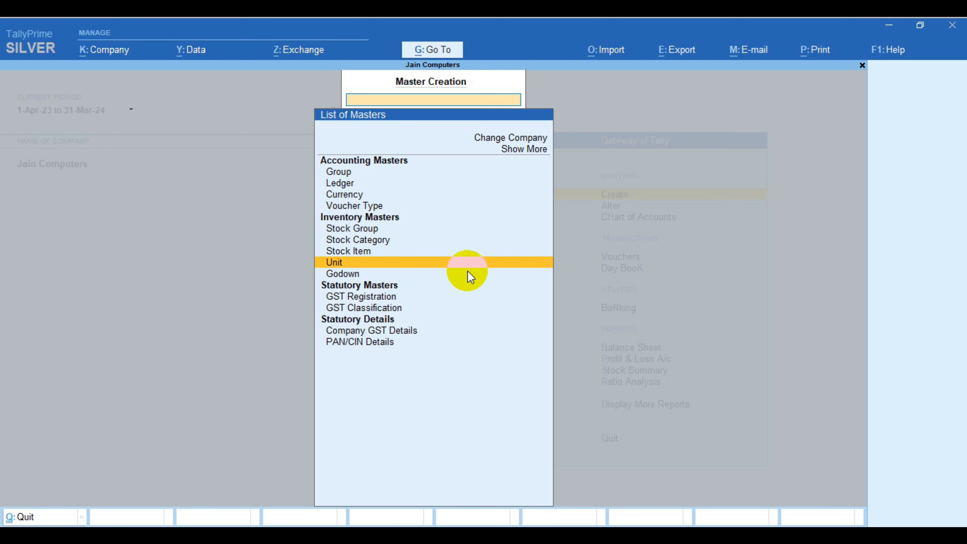
pyautogui.press('Return')
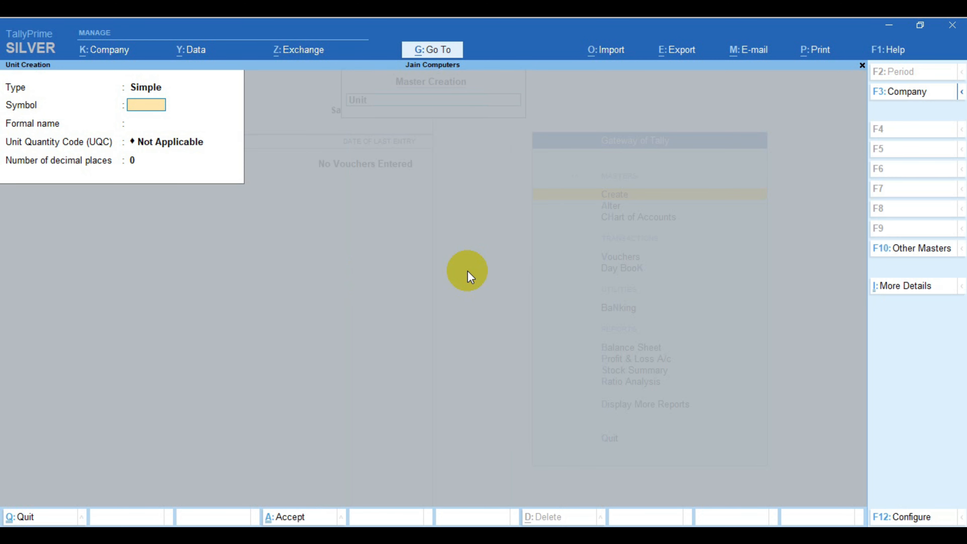
# Step: Create the simple unit nos with formal name Numbers, quantity code NOS-NUMBERS and 0 decimal places
pyautogui.write('nos')
pyautogui.press('Return')
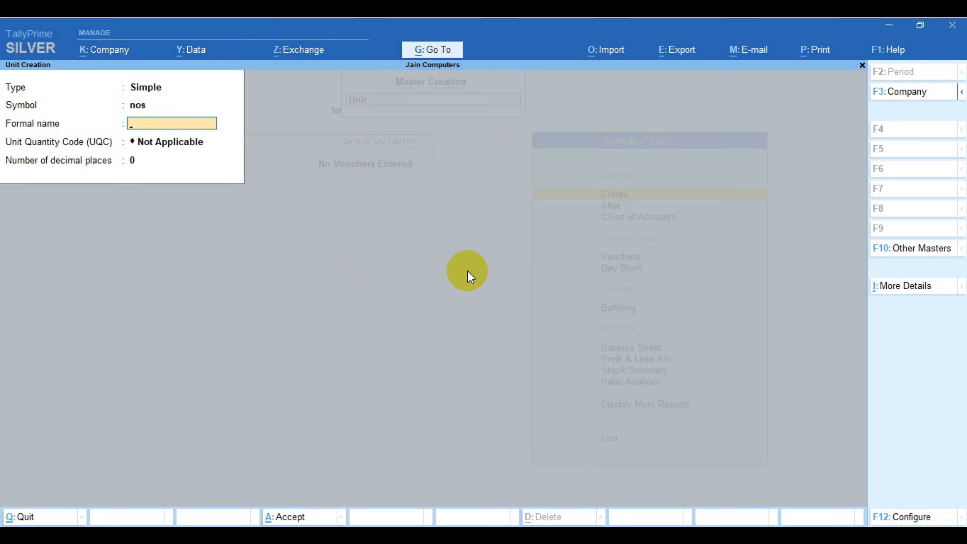
pyautogui.write('Numbers')
pyautogui.press('Return')
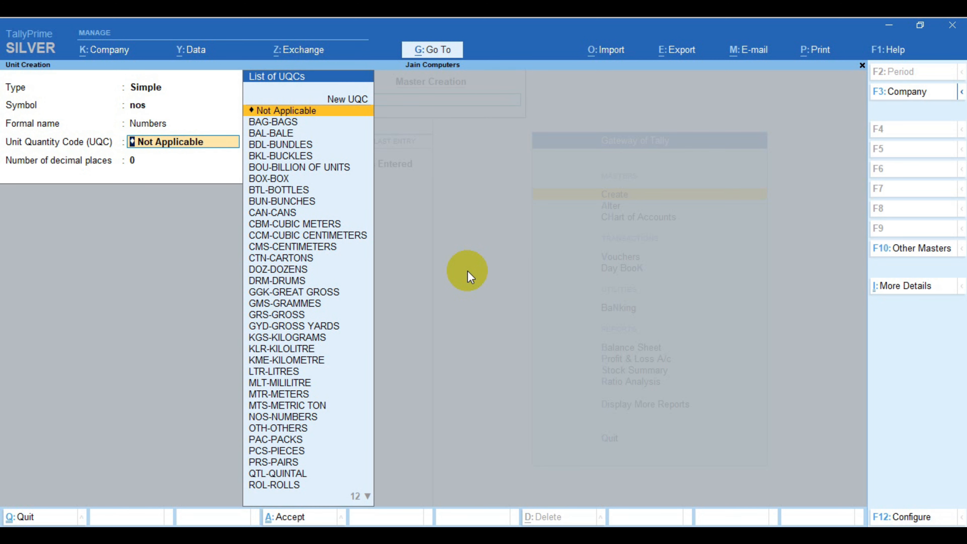
pyautogui.write('nos')
pyautogui.press('Return')
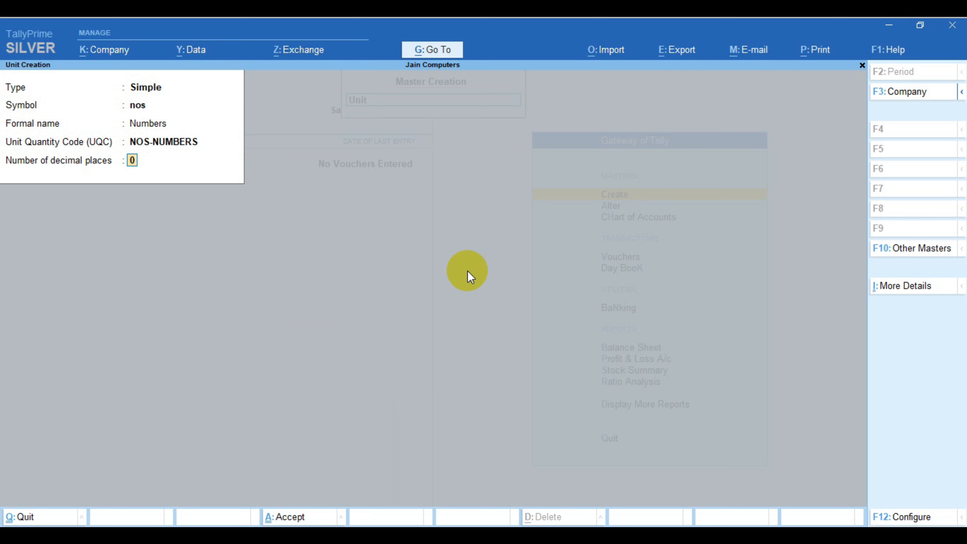
pyautogui.press('Return')
pyautogui.press('Return')
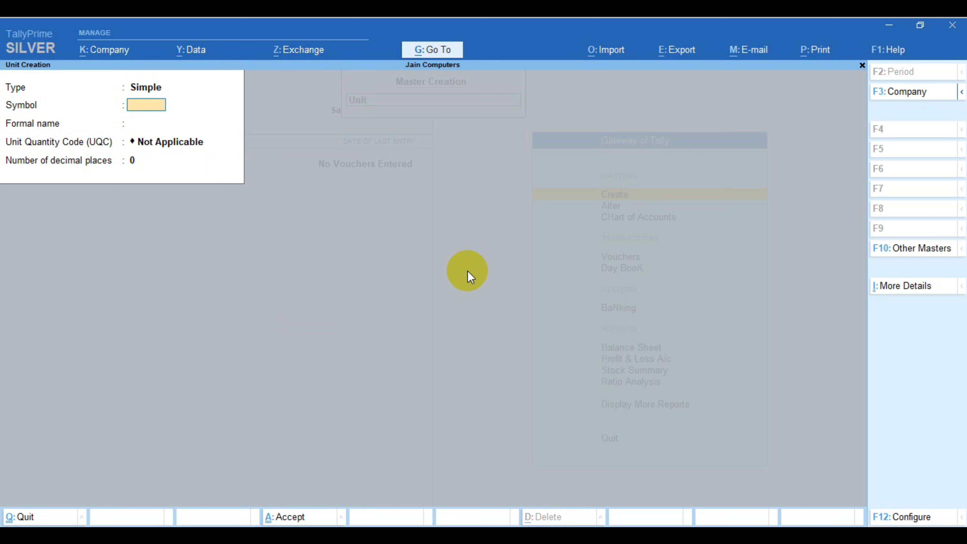
# Step: Quit unit creation and open a new stock item master
pyautogui.press('Escape')
pyautogui.press('Return')
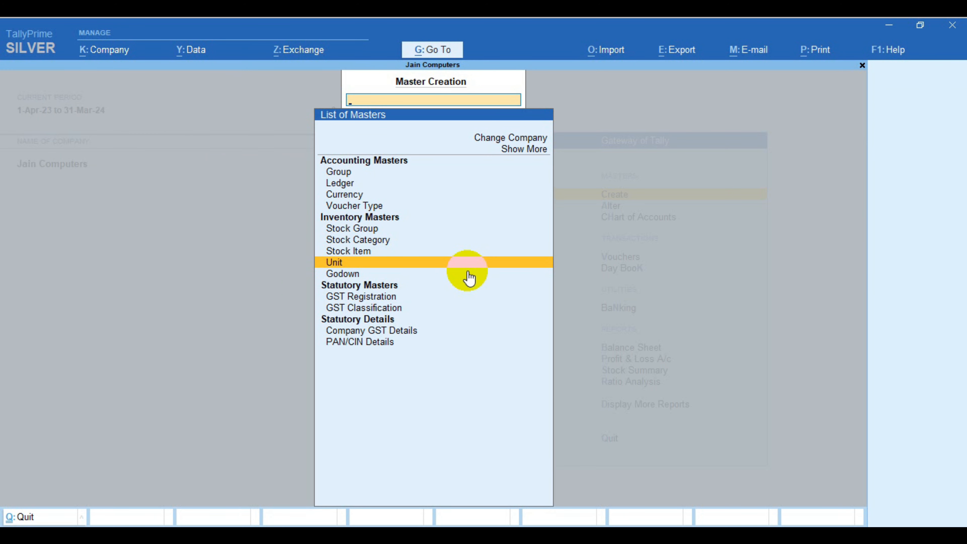
pyautogui.press('Up')
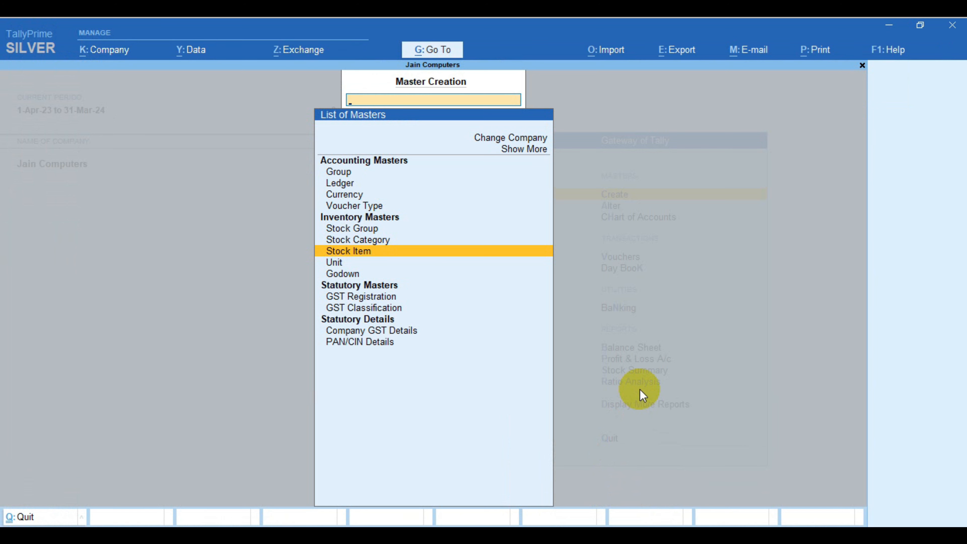
pyautogui.press('Return')
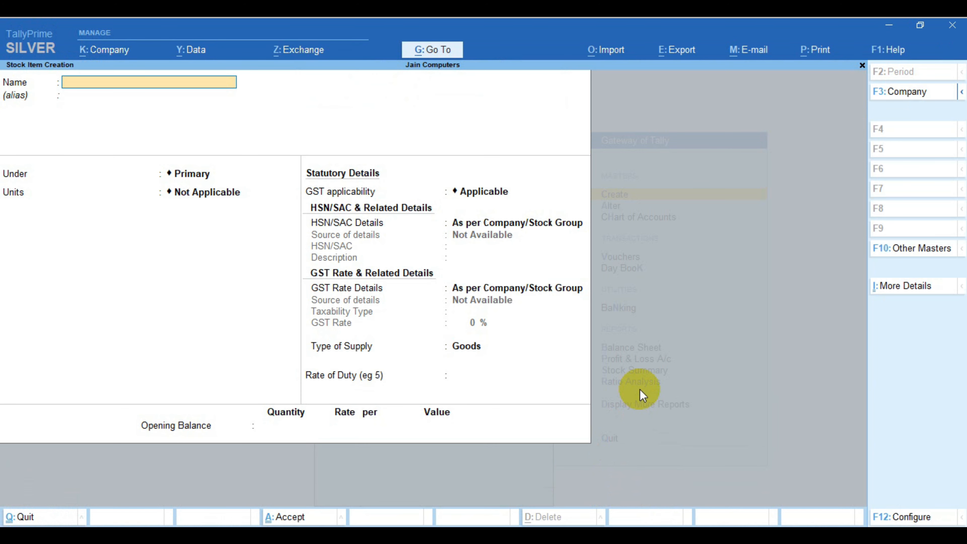
# Step: Name the new stock item Laptop, place it under Primary and set its unit to nos
pyautogui.write('Laptop')
pyautogui.press('Return')
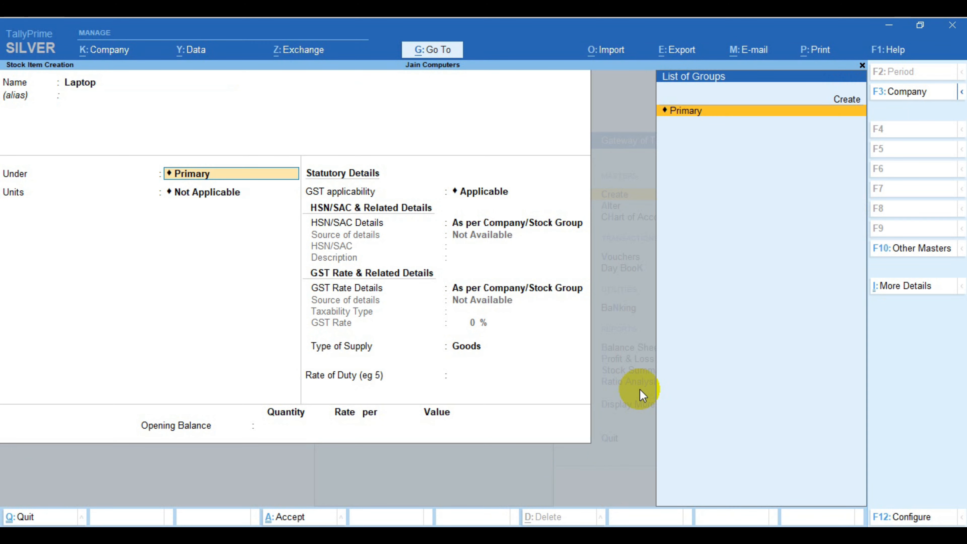
pyautogui.press('Return')
pyautogui.moveTo(243, 197)
pyautogui.mouseDown()
pyautogui.moveTo(287, 214)
pyautogui.moveTo(385, 215)
pyautogui.mouseUp()
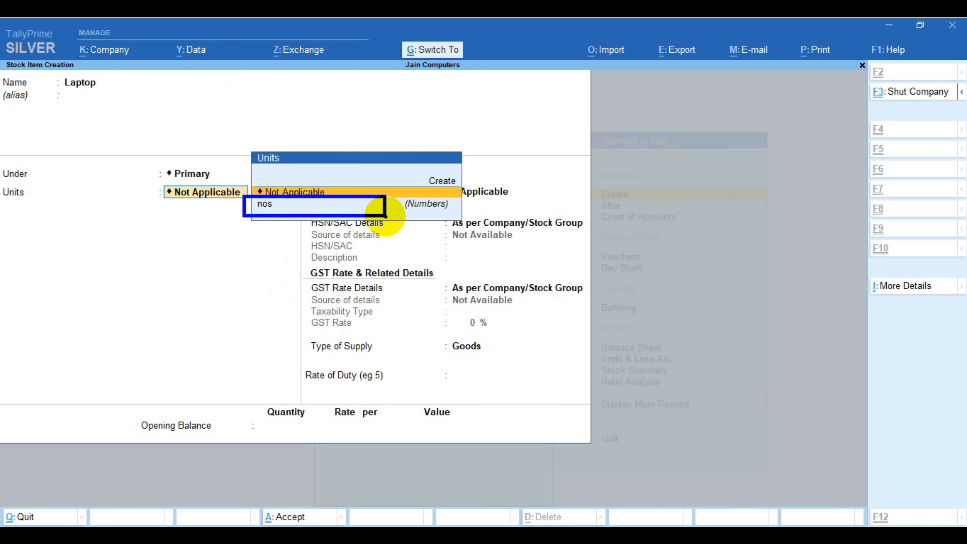
pyautogui.press('Down')
pyautogui.press('Return')
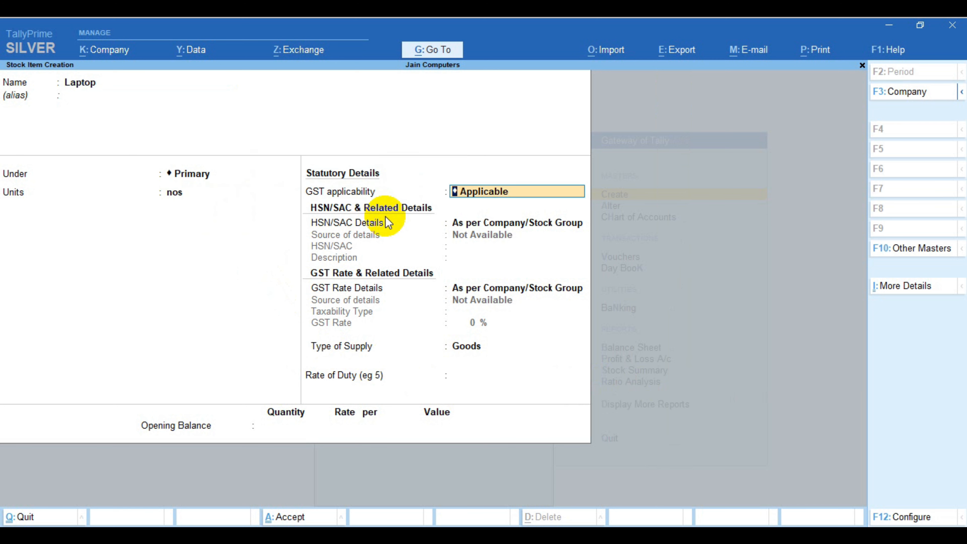
# Step: Save the Laptop stock item with default GST details, Goods as type of supply, 0 rate of duty and a blank opening balance
pyautogui.press('Return')
pyautogui.press('Return')
pyautogui.press('Return')
pyautogui.press('Return')
pyautogui.press('Return')
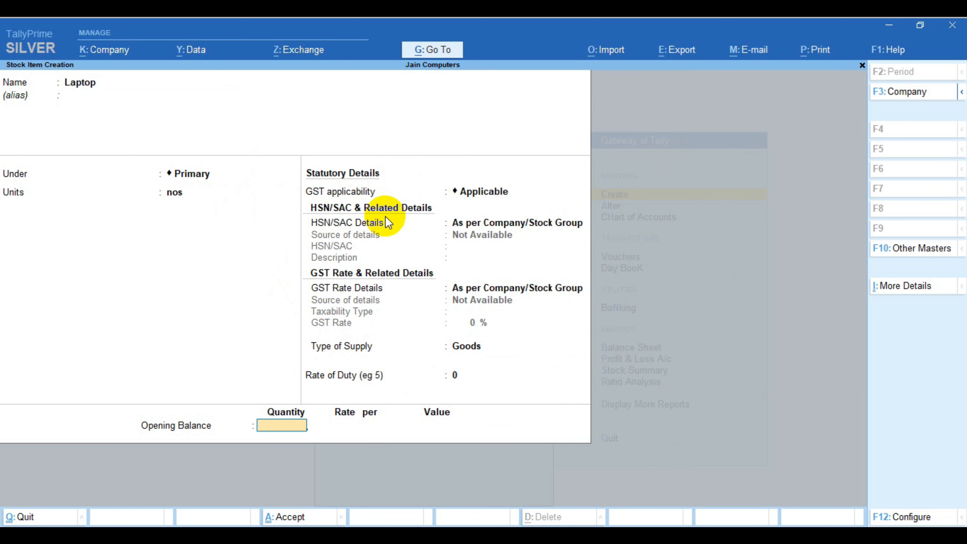
pyautogui.press('Return')
pyautogui.press('Return')
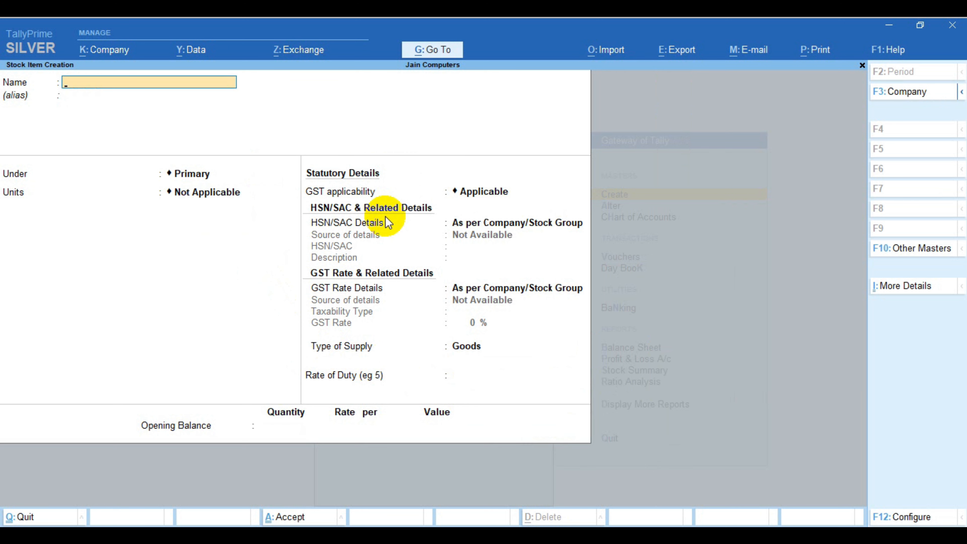
# Step: Name the next stock item Computer, place it under Primary and set its unit to nos
pyautogui.write('Compute')
pyautogui.press('Return')
pyautogui.press('Return')
pyautogui.press('Return')
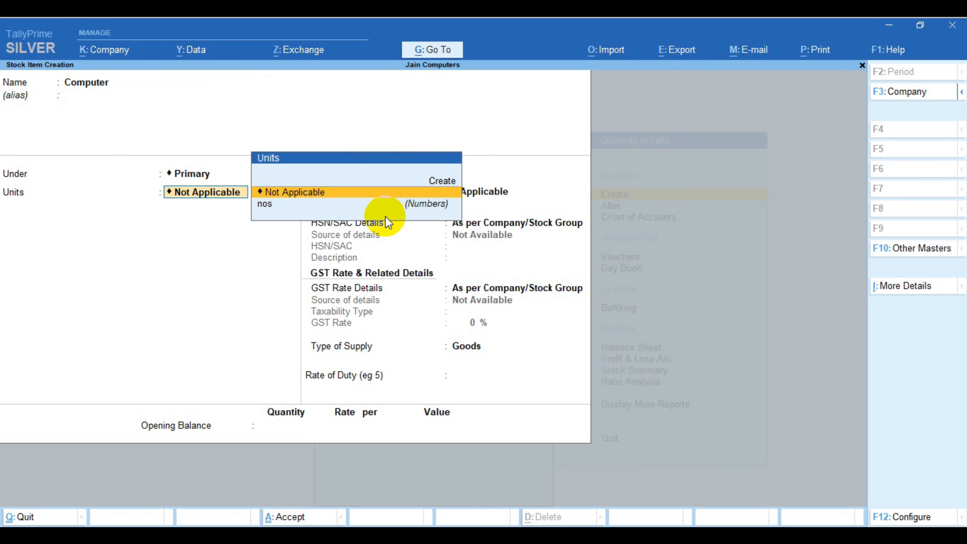
pyautogui.press('Down')
pyautogui.press('Return')
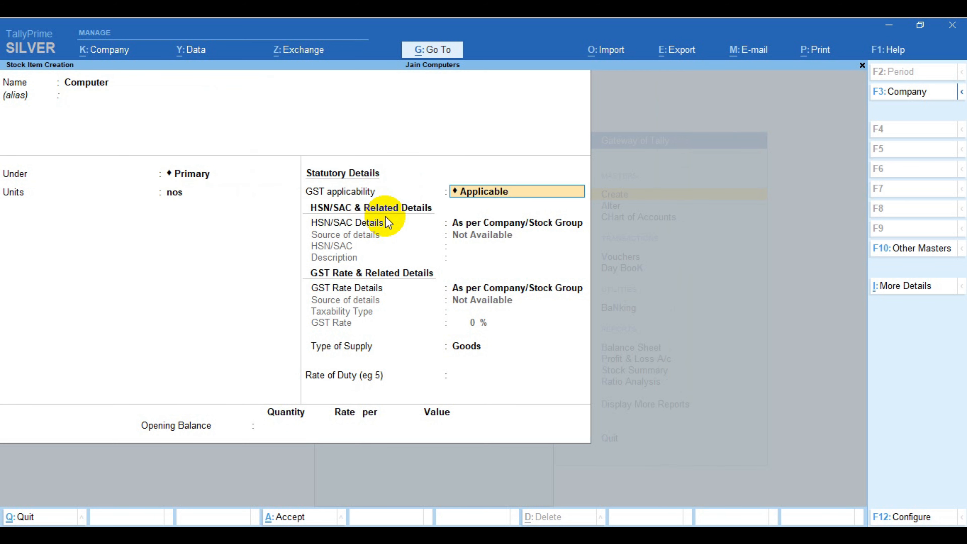
# Step: Save the Computer stock item with default GST details, Goods as type of supply, 0 rate of duty and a blank opening balance
pyautogui.press('Return')
pyautogui.press('Return')
pyautogui.press('Return')
pyautogui.press('Return')
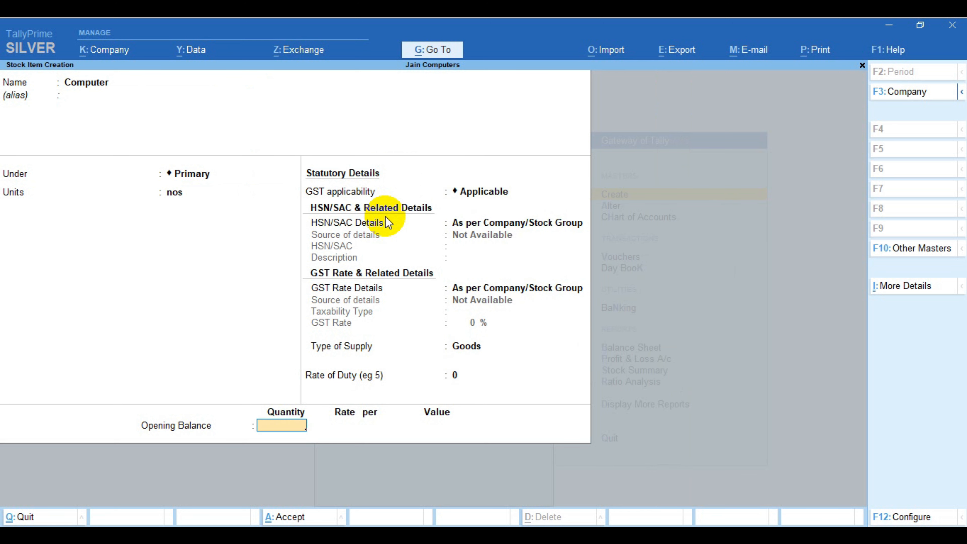
pyautogui.press('Return')
pyautogui.press('Return')
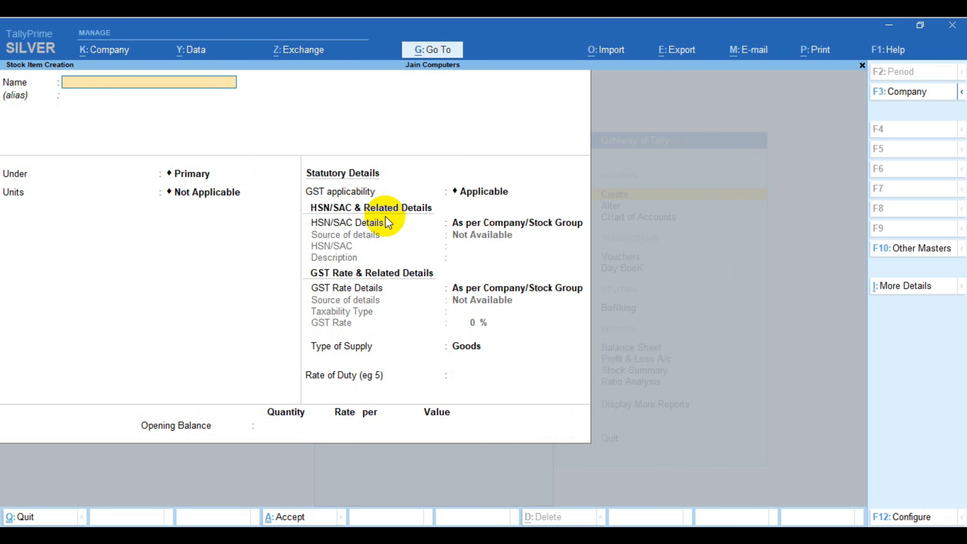
# Step: Quit stock item creation and open a new receipt voucher dated 1-Apr-23
pyautogui.press('Escape')
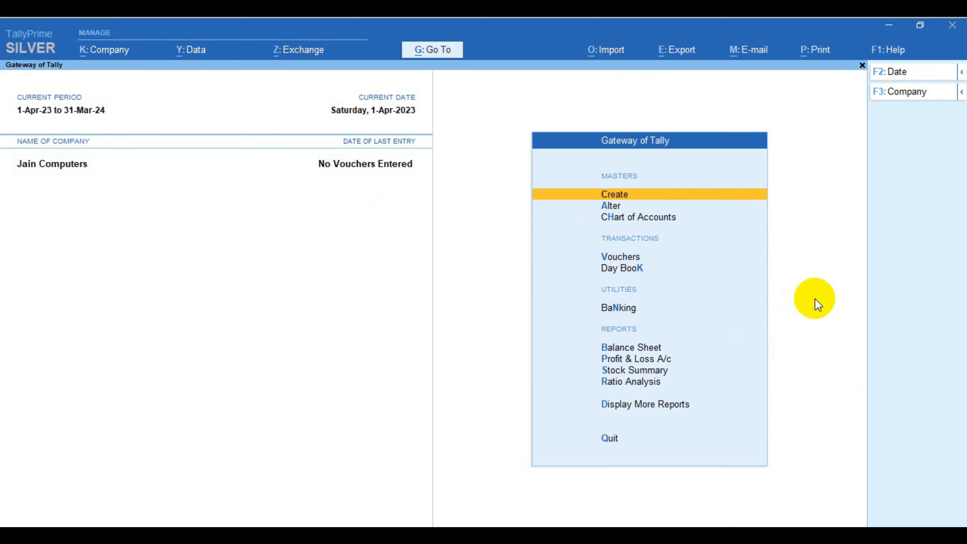
pyautogui.press('ctrl')
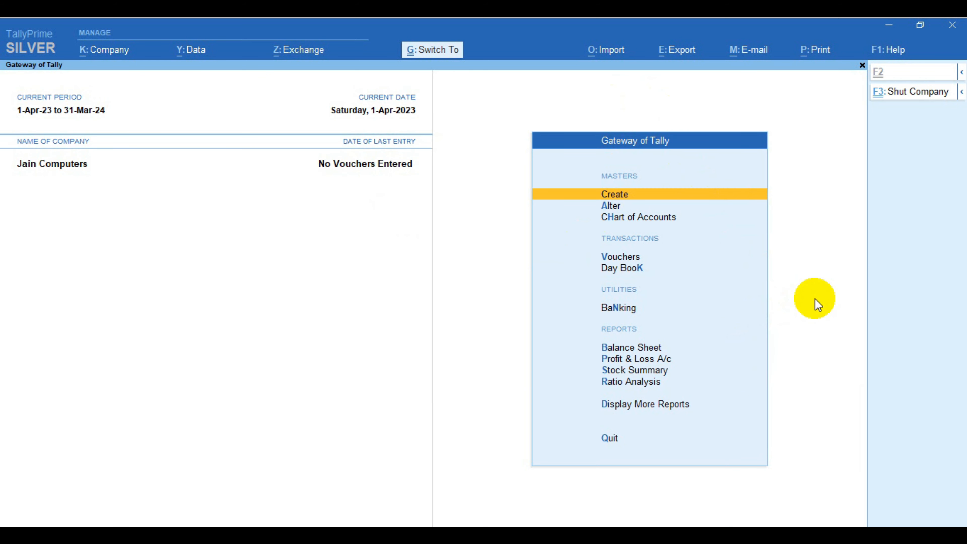
pyautogui.moveTo(568, 248); pyautogui.dragTo(689, 267)
pyautogui.press('Down')
pyautogui.press('Down')
pyautogui.press('Down')
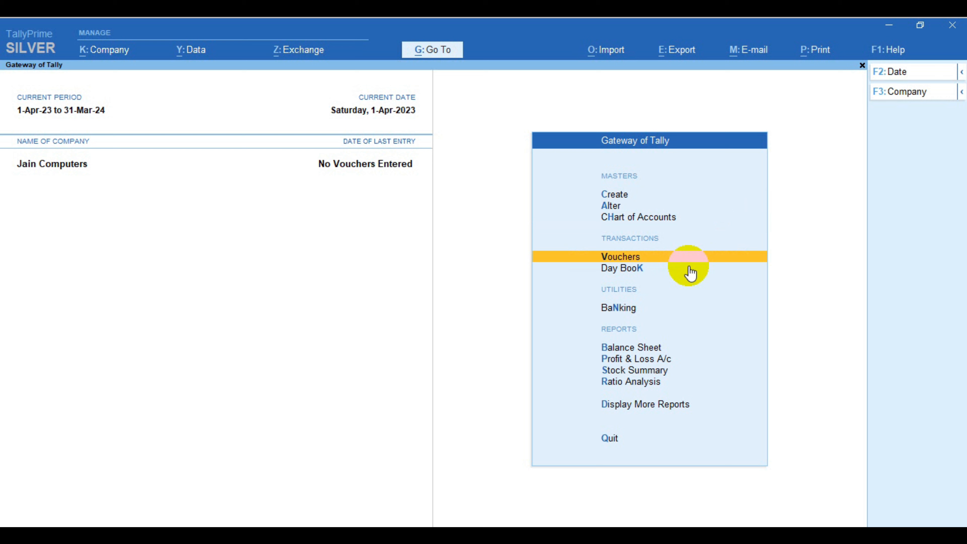
pyautogui.press('Return')
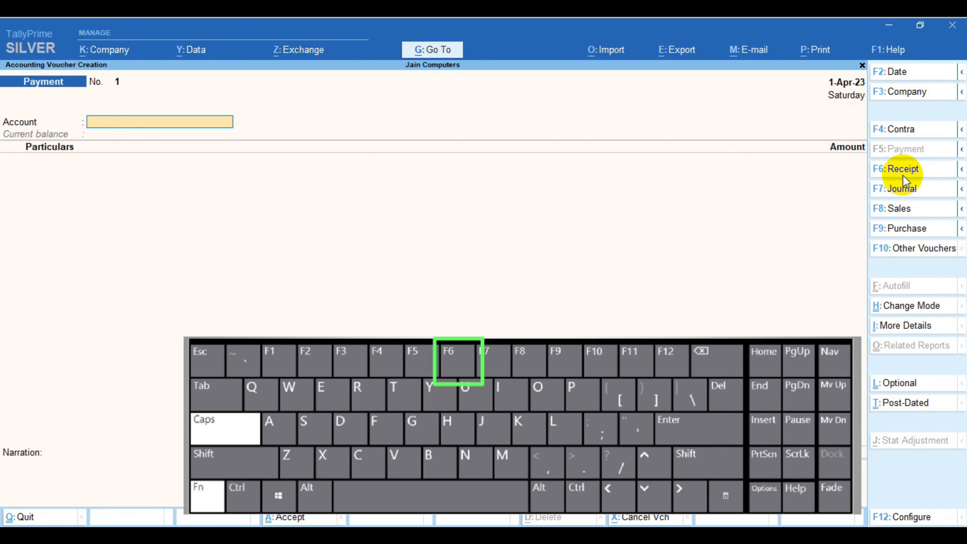
pyautogui.click(901, 173)
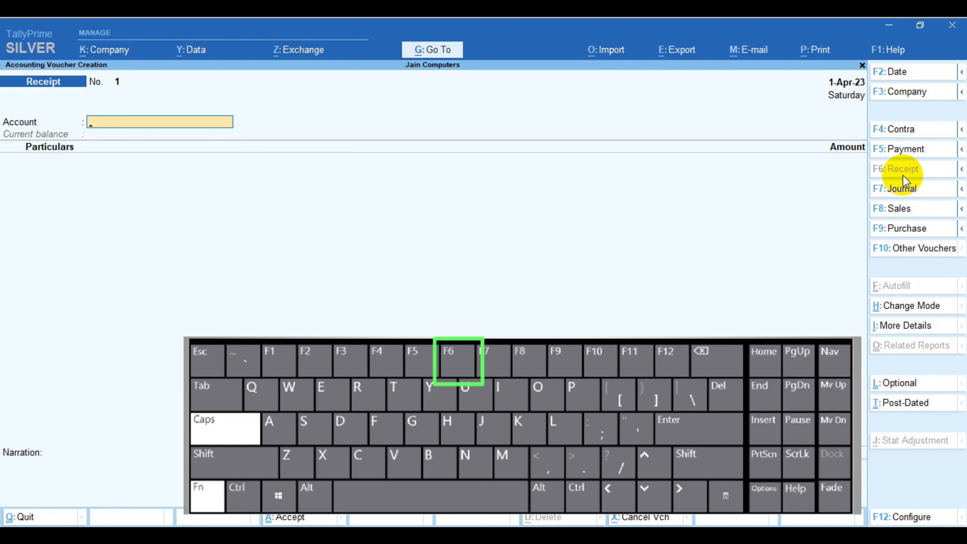
# Step: Set the receipt voucher's account to Cash
pyautogui.press('ctrl')
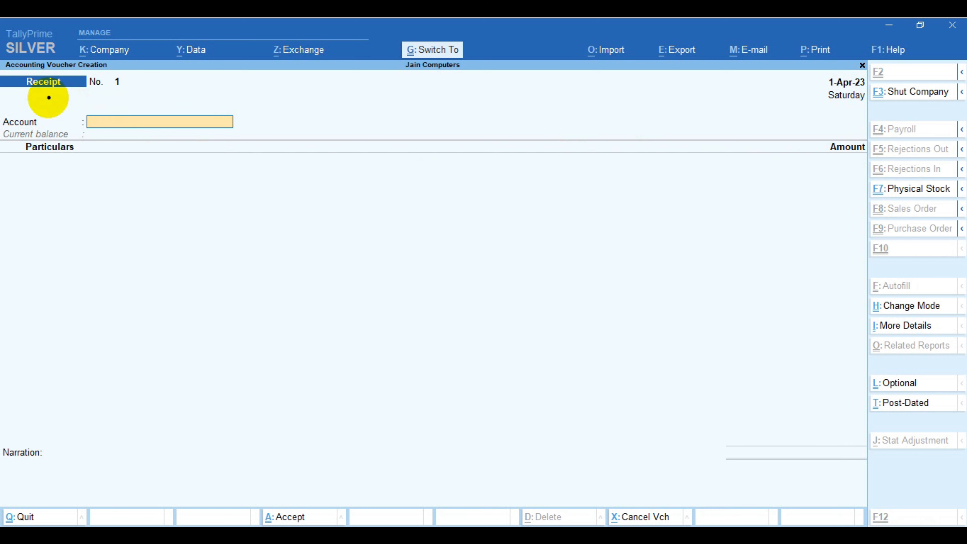
pyautogui.moveTo(55, 102)
pyautogui.mouseDown()
pyautogui.moveTo(101, 151)
pyautogui.moveTo(136, 214)
pyautogui.mouseUp()
pyautogui.moveTo(1, 103)
pyautogui.mouseDown()
pyautogui.moveTo(177, 142)
pyautogui.moveTo(289, 140)
pyautogui.mouseUp()
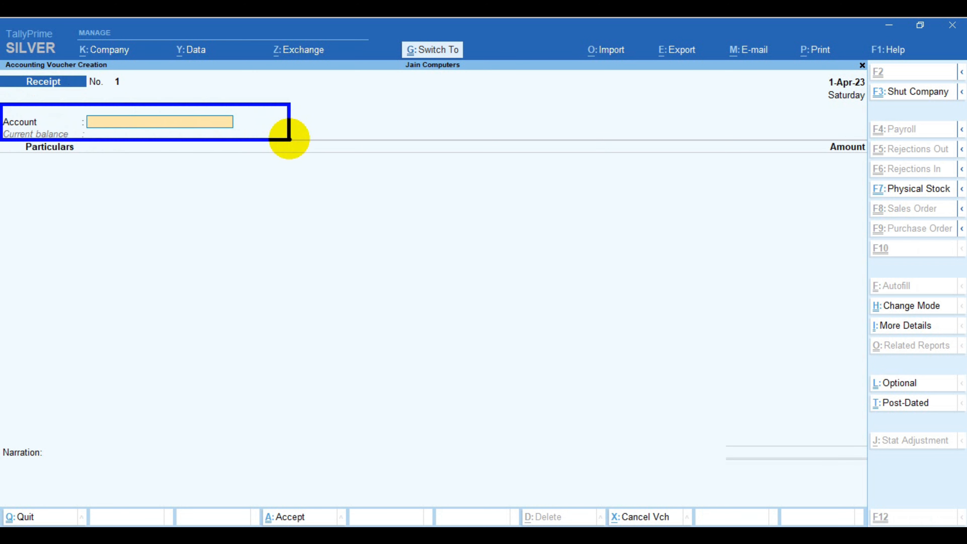
pyautogui.press('Escape')
pyautogui.write('C')
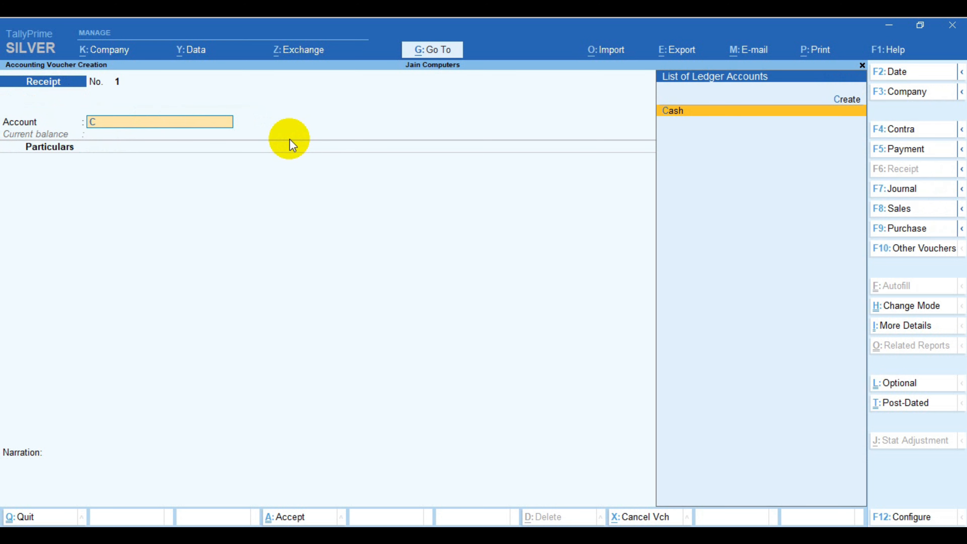
pyautogui.moveTo(634, 93)
pyautogui.mouseDown()
pyautogui.moveTo(799, 134)
pyautogui.moveTo(875, 140)
pyautogui.mouseUp()
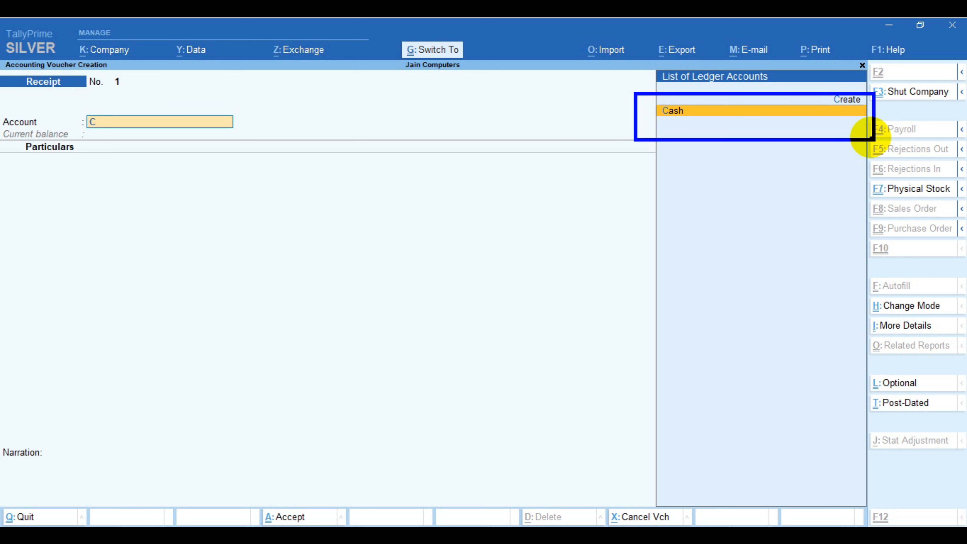
pyautogui.press('Return')
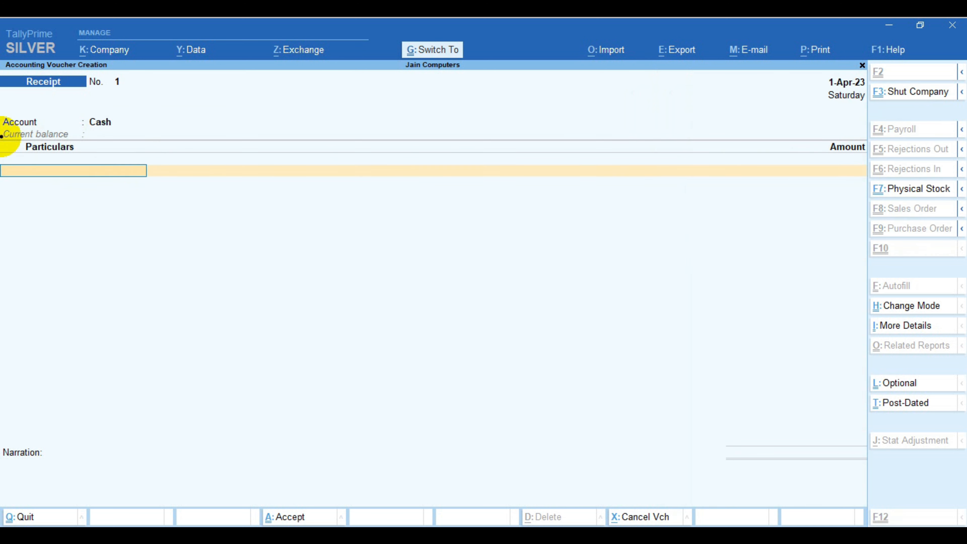
# Step: Select the Capital ledger in the first particulars line of the receipt voucher
pyautogui.moveTo(2, 139); pyautogui.dragTo(174, 188)
pyautogui.write('C')
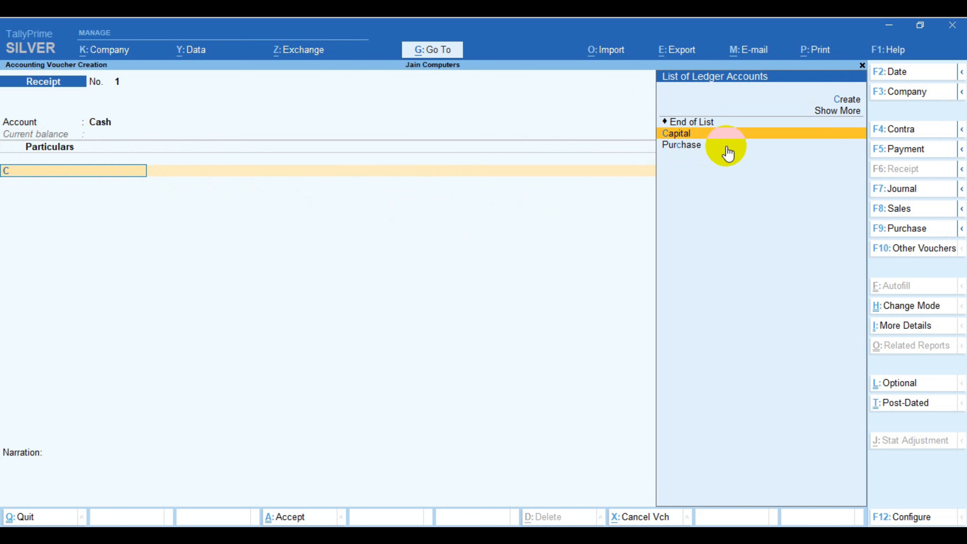
pyautogui.hotkey('ctrl', '2')
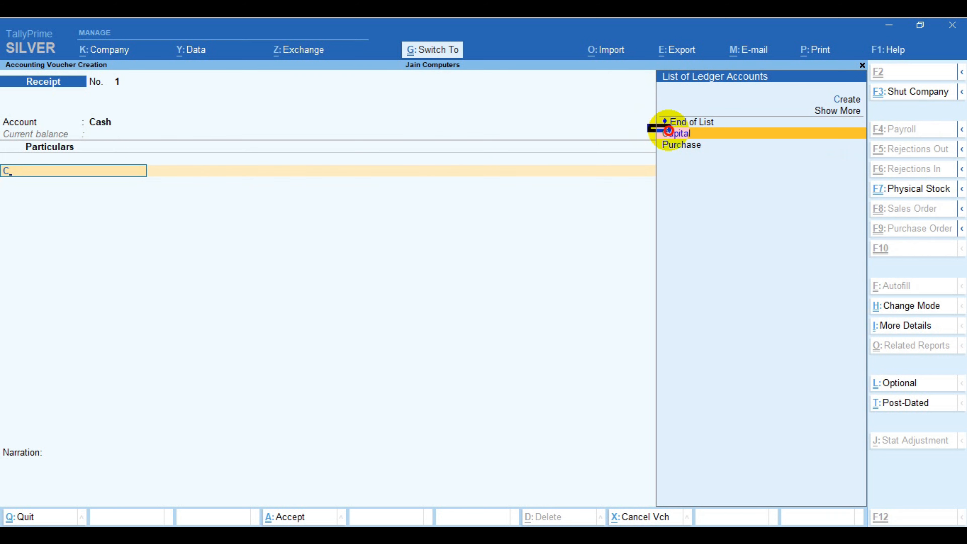
pyautogui.moveTo(648, 124); pyautogui.dragTo(808, 142)
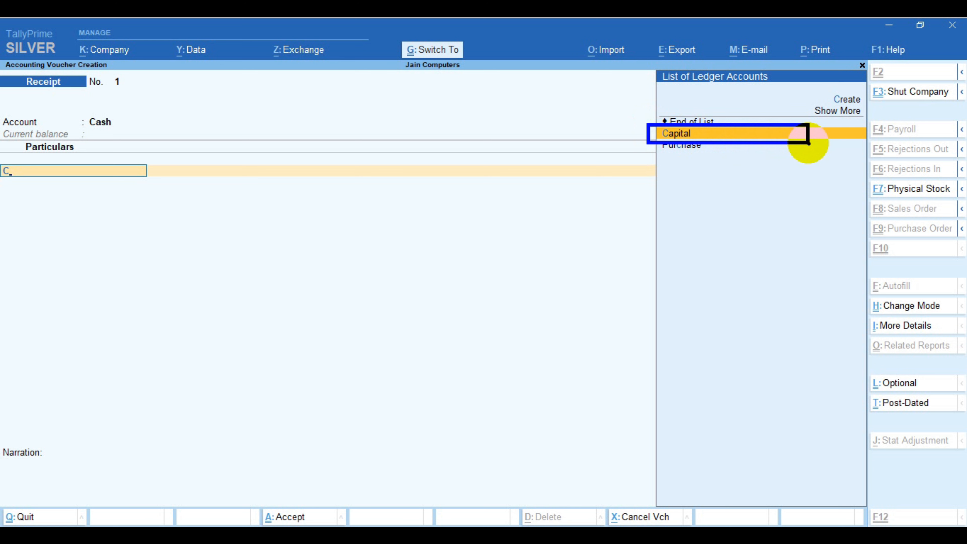
pyautogui.press('Escape')
pyautogui.press('Return')
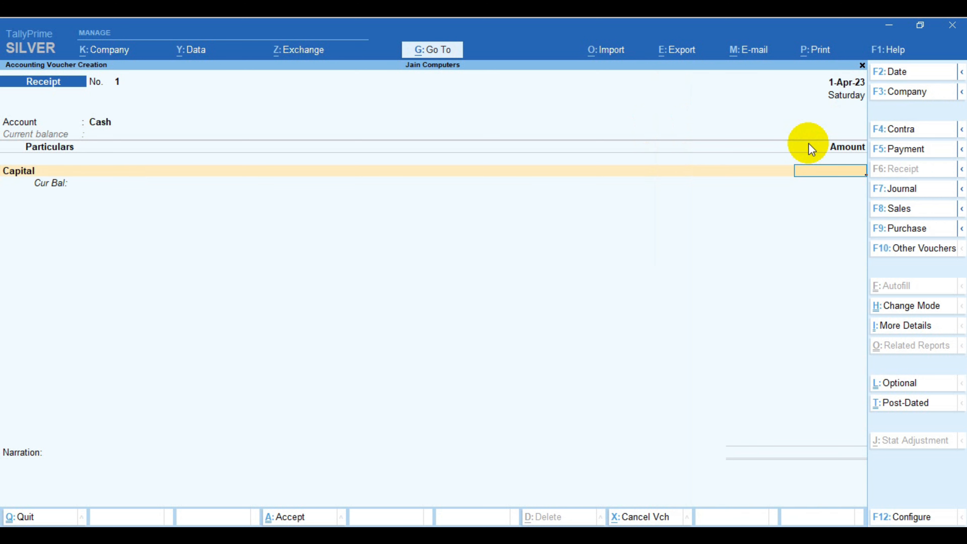
# Step: Enter 10,00,000 as the amount received for the Capital ledger
pyautogui.moveTo(0, 159)
pyautogui.mouseDown()
pyautogui.moveTo(395, 199)
pyautogui.moveTo(885, 188)
pyautogui.moveTo(875, 189)
pyautogui.mouseUp()
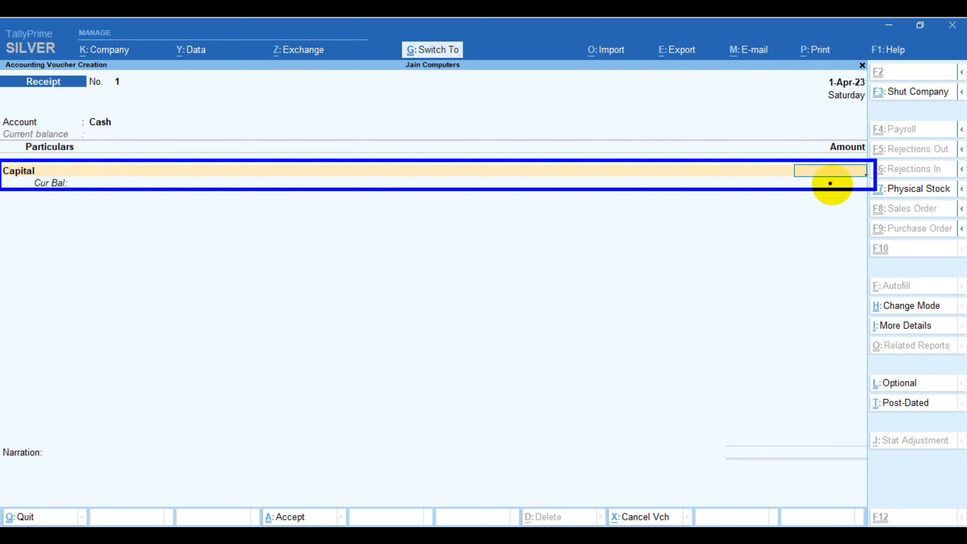
pyautogui.moveTo(789, 163); pyautogui.dragTo(871, 185)
pyautogui.press('Escape')
pyautogui.write('1000000')
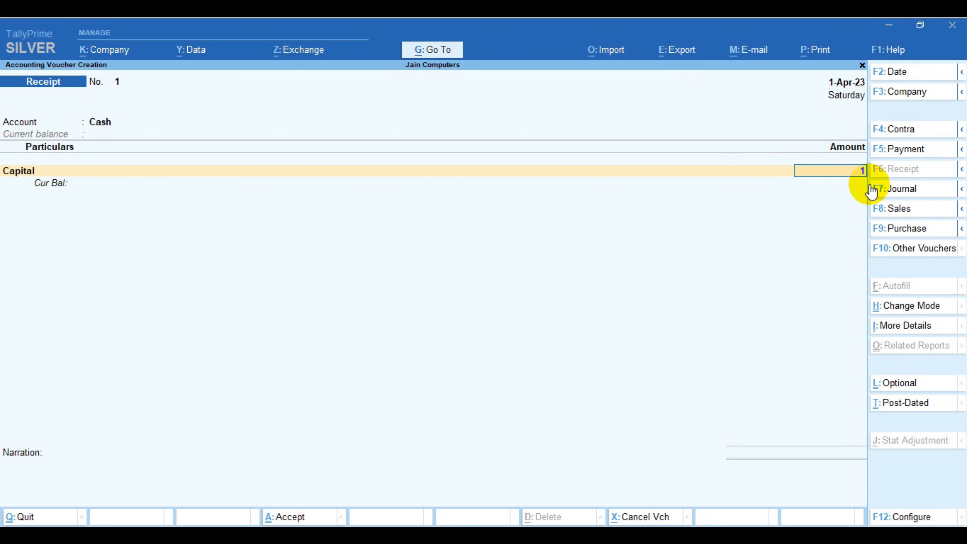
pyautogui.press('Return')
# Step: End the receipt voucher's particulars, leave the narration blank and save the voucher
pyautogui.press('ctrl')
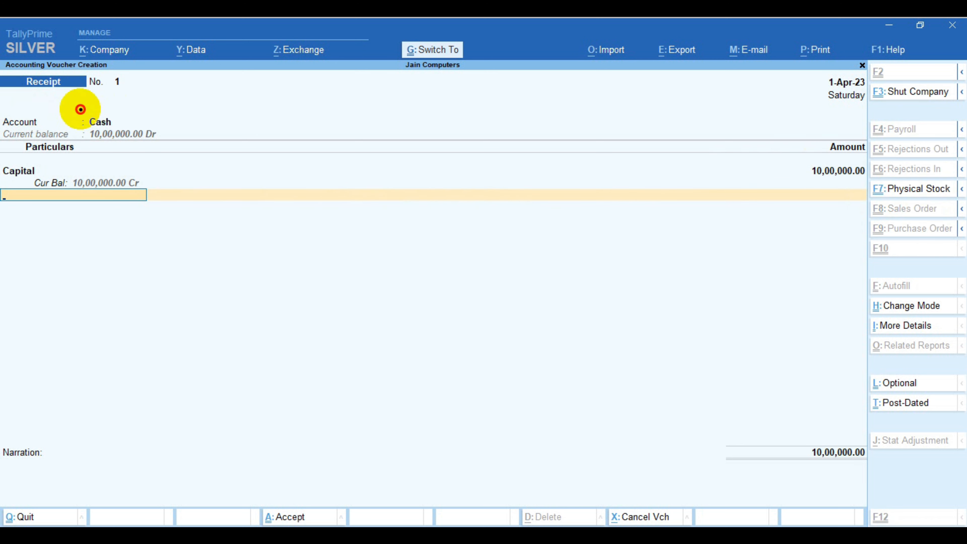
pyautogui.moveTo(80, 109); pyautogui.dragTo(181, 151)
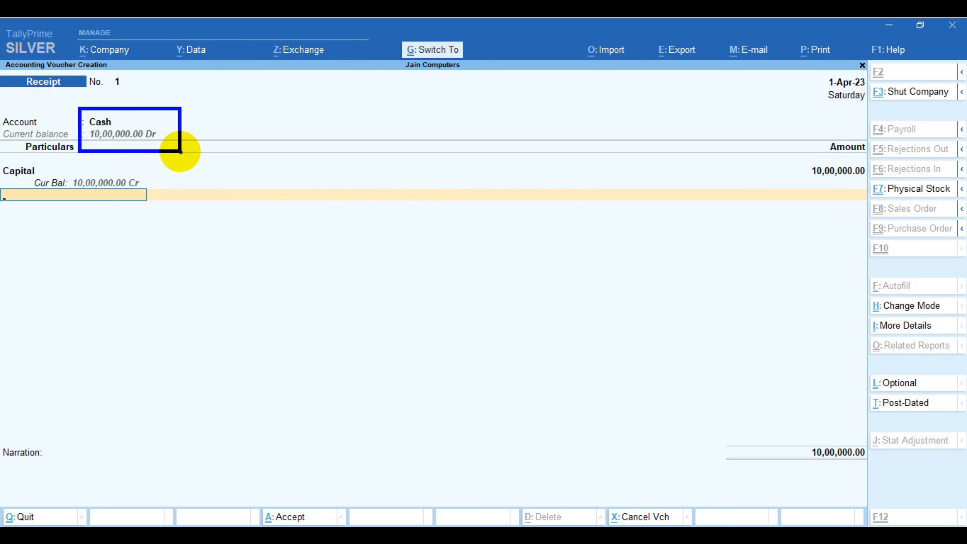
pyautogui.moveTo(2, 160)
pyautogui.mouseDown()
pyautogui.moveTo(64, 188)
pyautogui.moveTo(157, 193)
pyautogui.mouseUp()
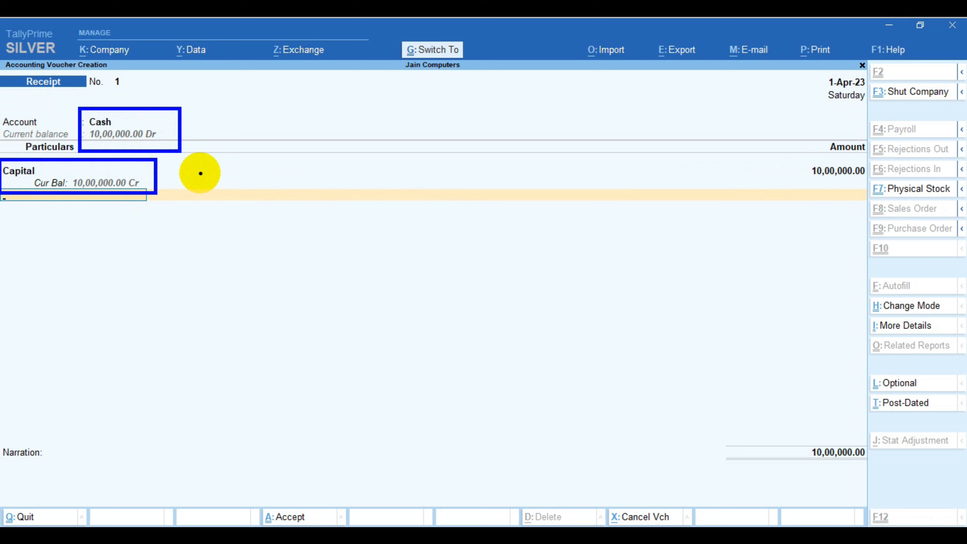
pyautogui.press('Escape')
pyautogui.press('Return')
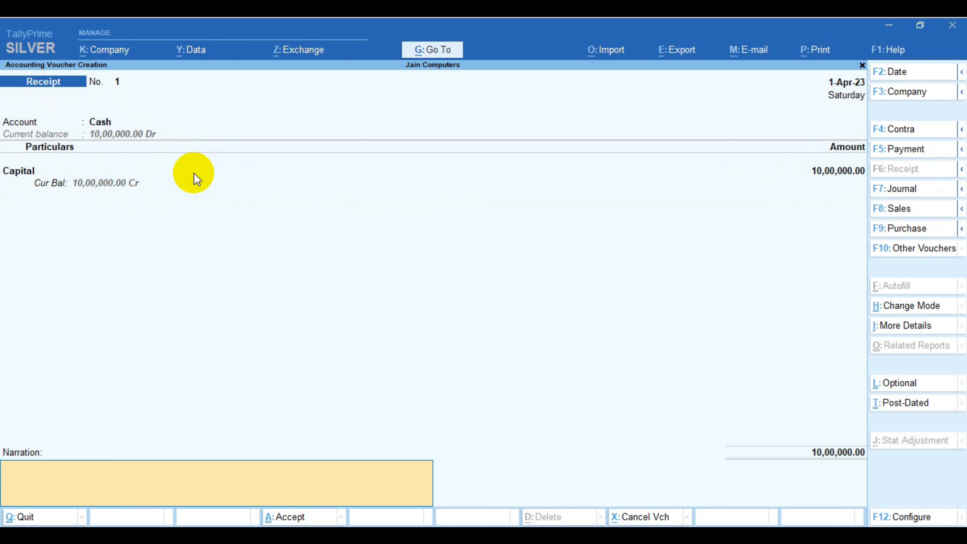
pyautogui.press('Return')
pyautogui.press('y')
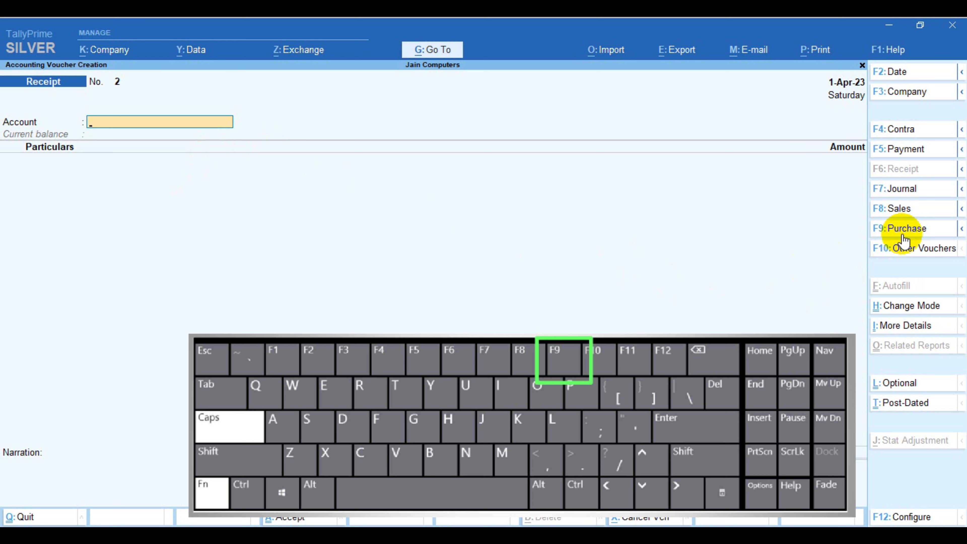
# Step: Open a new purchase voucher and set its supplier invoice number to 121
pyautogui.click(901, 233)
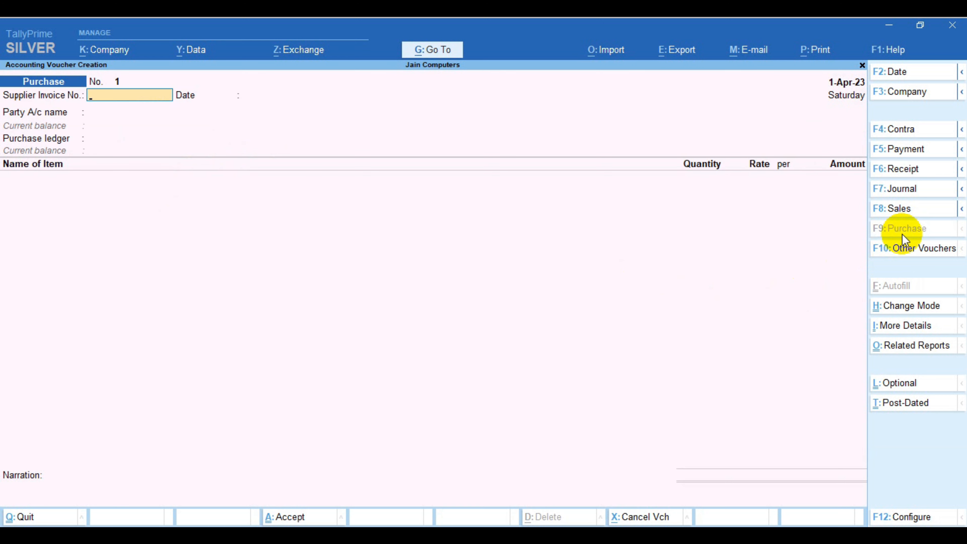
pyautogui.press('ctrl')
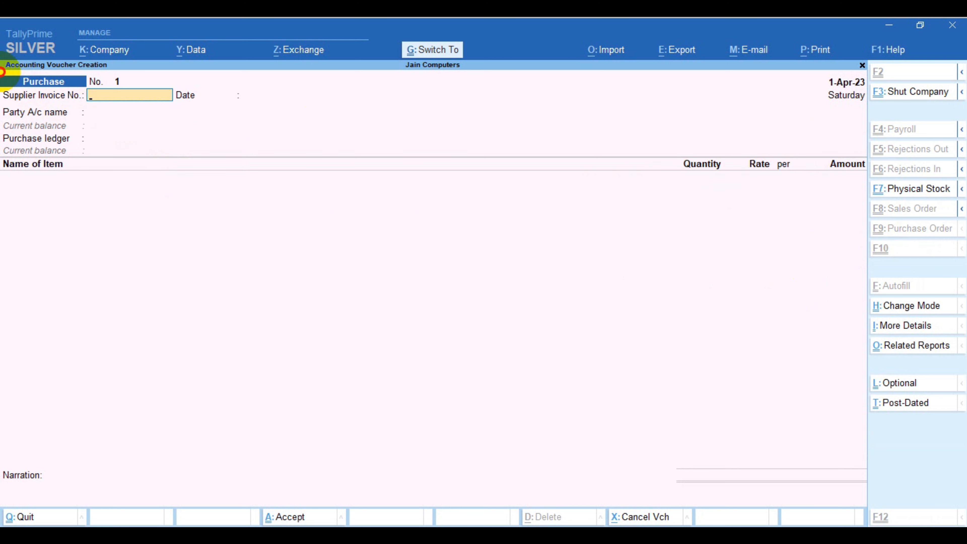
pyautogui.moveTo(3, 72); pyautogui.dragTo(239, 183)
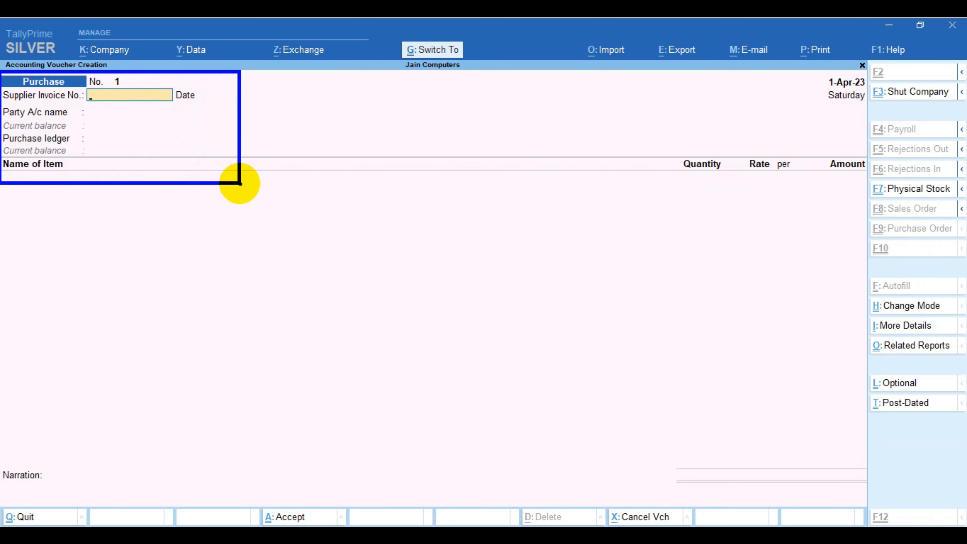
pyautogui.press('Escape')
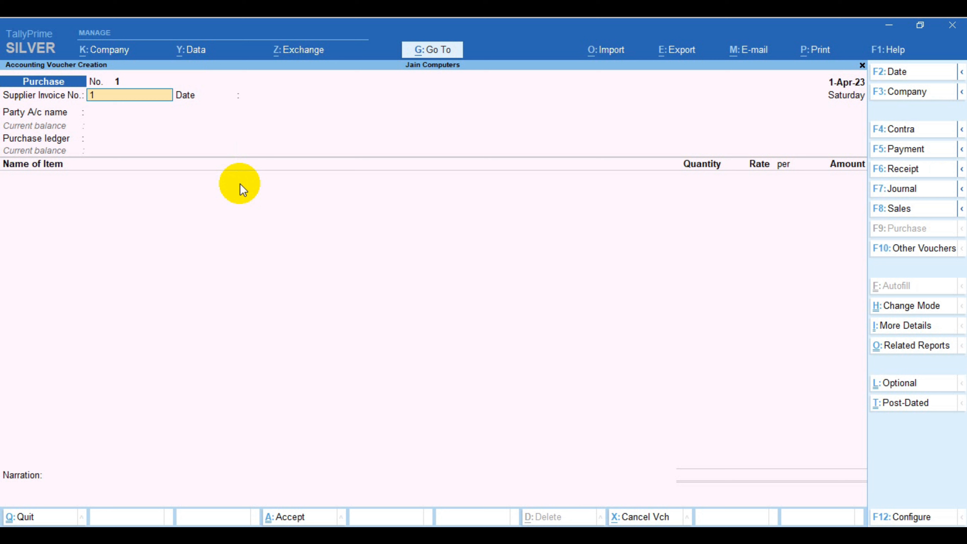
pyautogui.write('21')
pyautogui.press('Return')
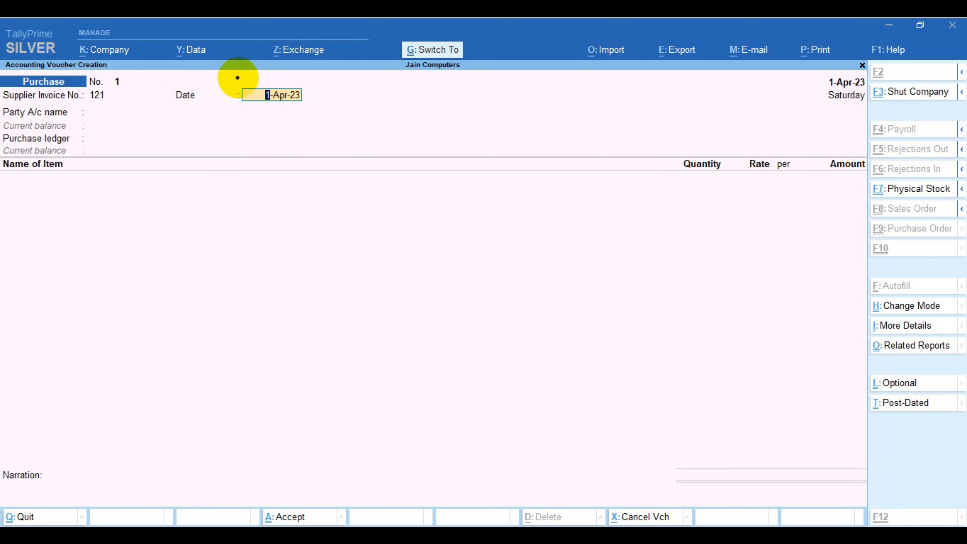
# Step: Keep 1-Apr-23 as the supplier invoice date and select Cash as the purchase voucher's party account
pyautogui.moveTo(230, 75); pyautogui.dragTo(329, 111)
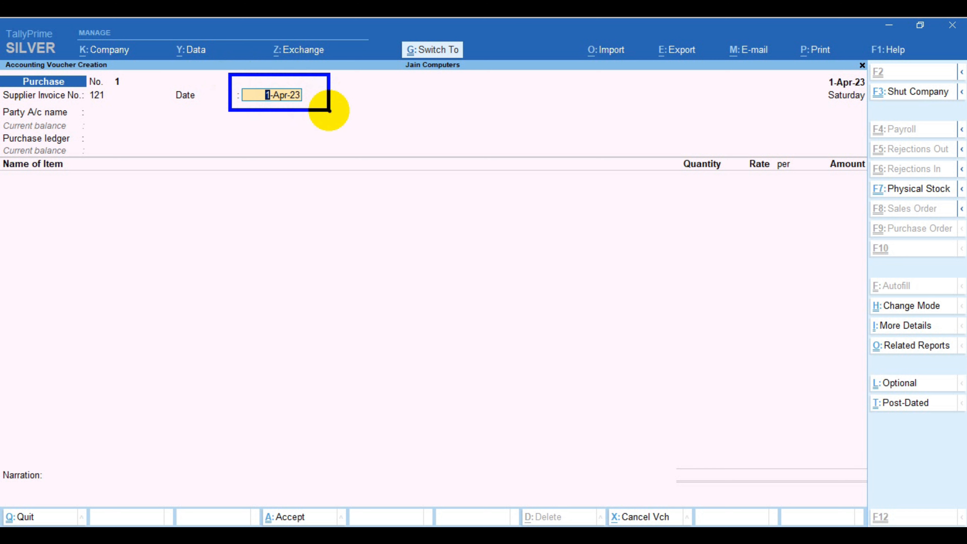
pyautogui.press('Return')
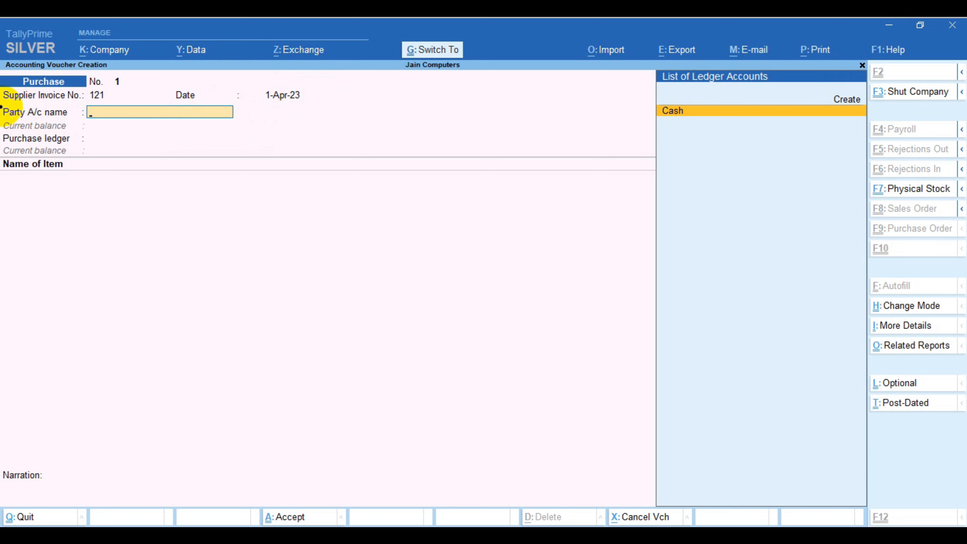
pyautogui.moveTo(2, 105)
pyautogui.mouseDown()
pyautogui.moveTo(96, 121)
pyautogui.moveTo(254, 122)
pyautogui.mouseUp()
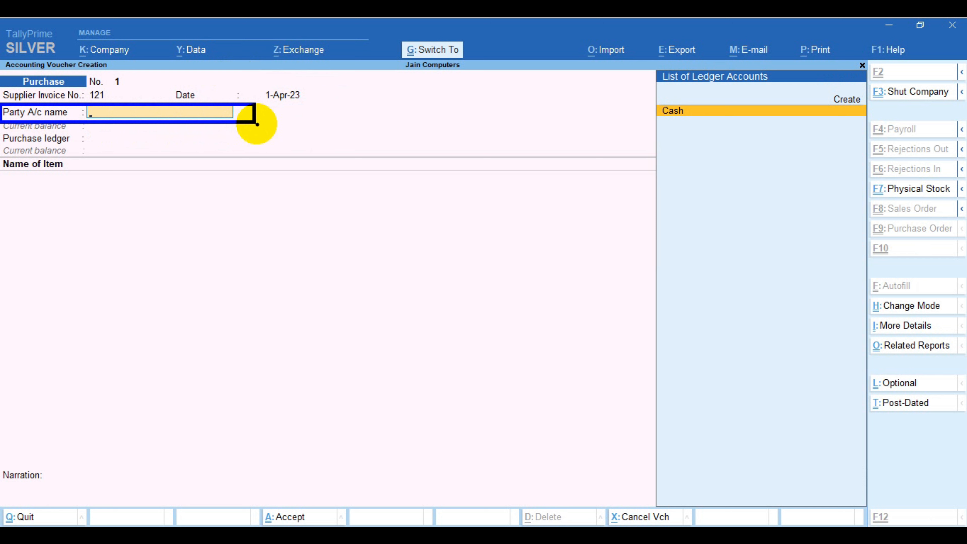
pyautogui.press('Escape')
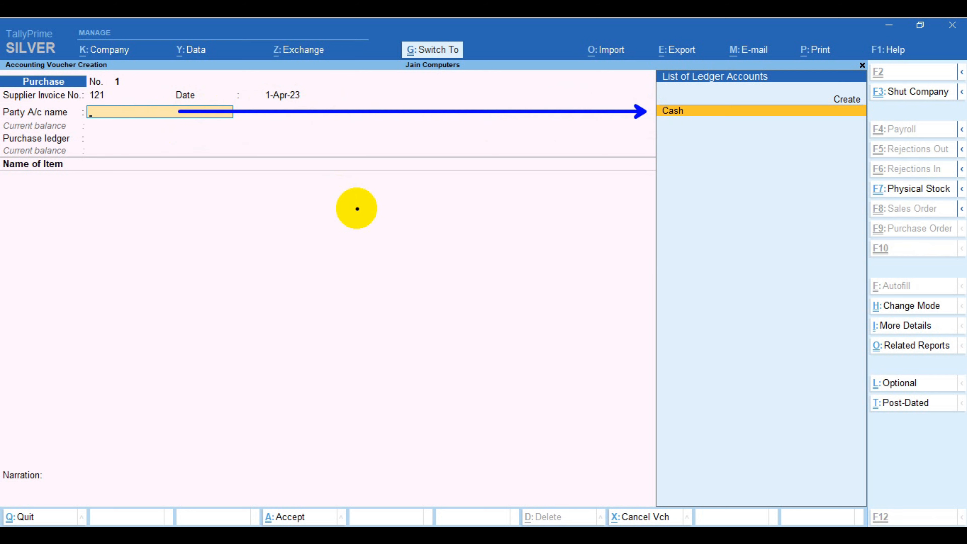
pyautogui.press('Escape')
pyautogui.press('Return')
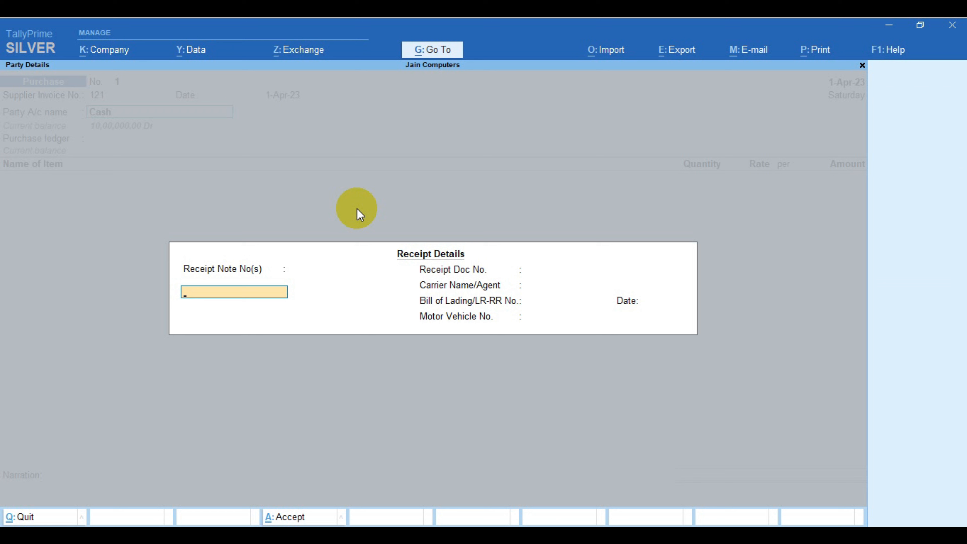
# Step: Leave all receipt details of the purchase voucher blank and proceed to the party details
pyautogui.press('Return')
pyautogui.press('Return')
pyautogui.press('Return')
pyautogui.press('Return')
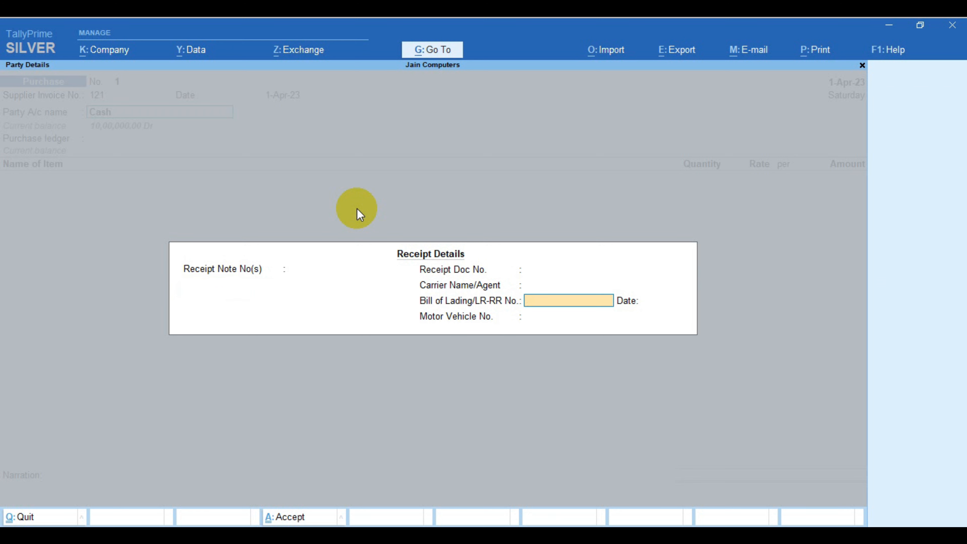
pyautogui.press('Return')
pyautogui.press('Return')
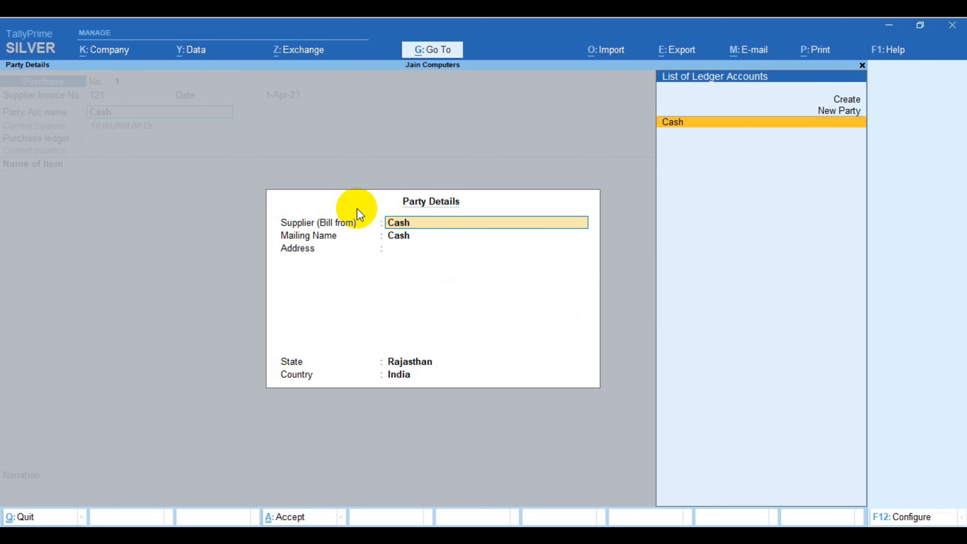
# Step: Accept the party details with Cash as supplier and mailing name, a blank address, state Rajasthan and country India
pyautogui.press('Return')
pyautogui.press('Return')
pyautogui.press('Return')
pyautogui.press('Return')
pyautogui.press('Return')
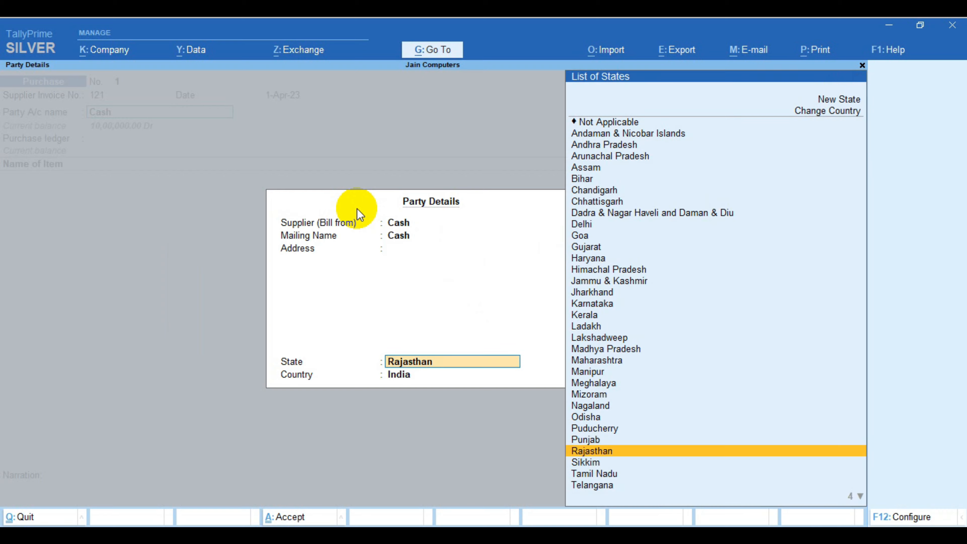
pyautogui.press('BackSpace')
# Step: Select Purchase as the purchase ledger of the voucher
pyautogui.hotkey('ctrl', '2')
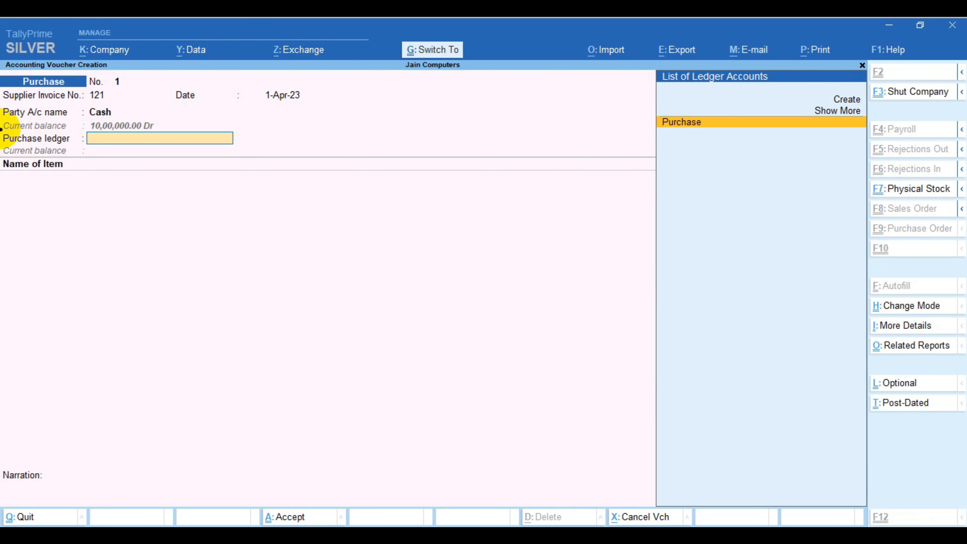
pyautogui.moveTo(1, 129)
pyautogui.mouseDown()
pyautogui.moveTo(90, 150)
pyautogui.moveTo(256, 150)
pyautogui.mouseUp()
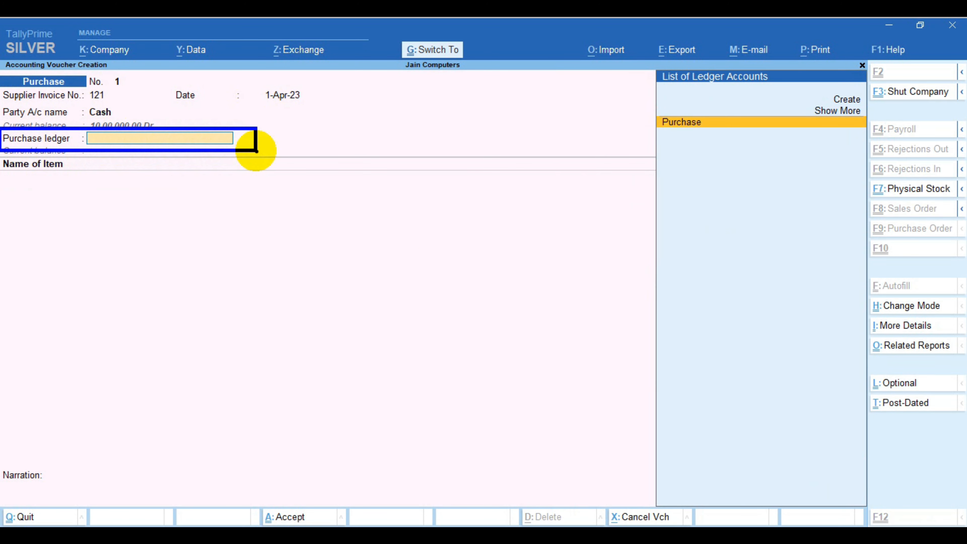
pyautogui.moveTo(642, 125); pyautogui.dragTo(232, 142)
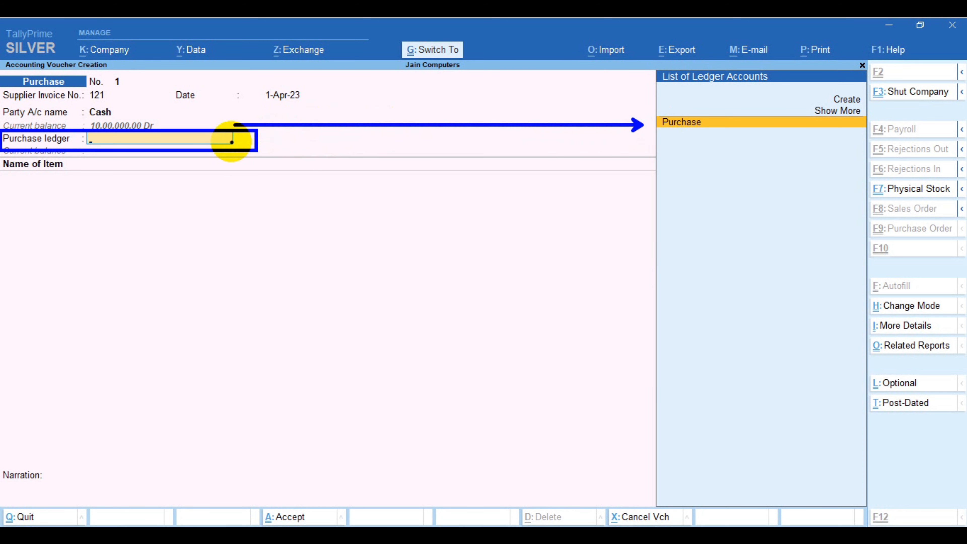
pyautogui.press('Escape')
pyautogui.press('Return')
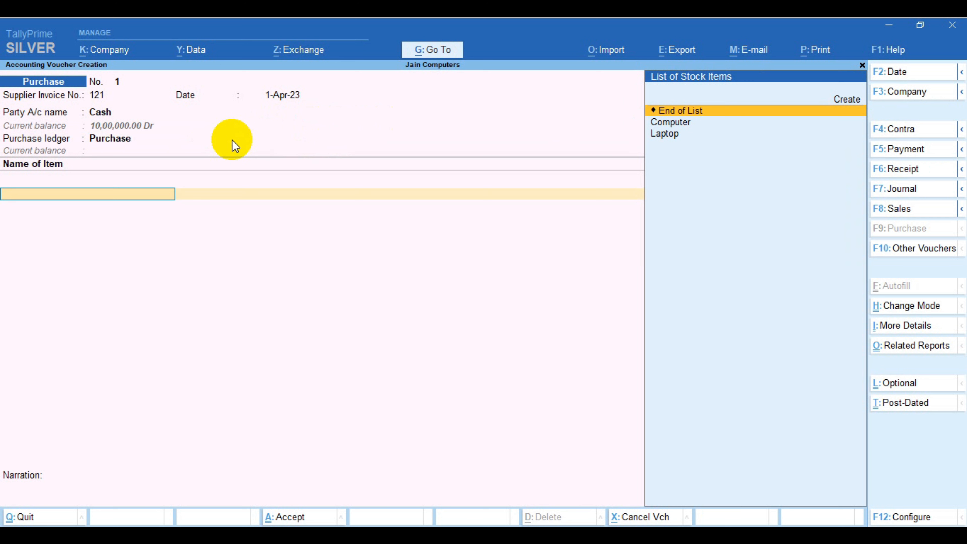
# Step: Select Laptop as the stock item on the first line of the purchase voucher
pyautogui.press('ctrl')
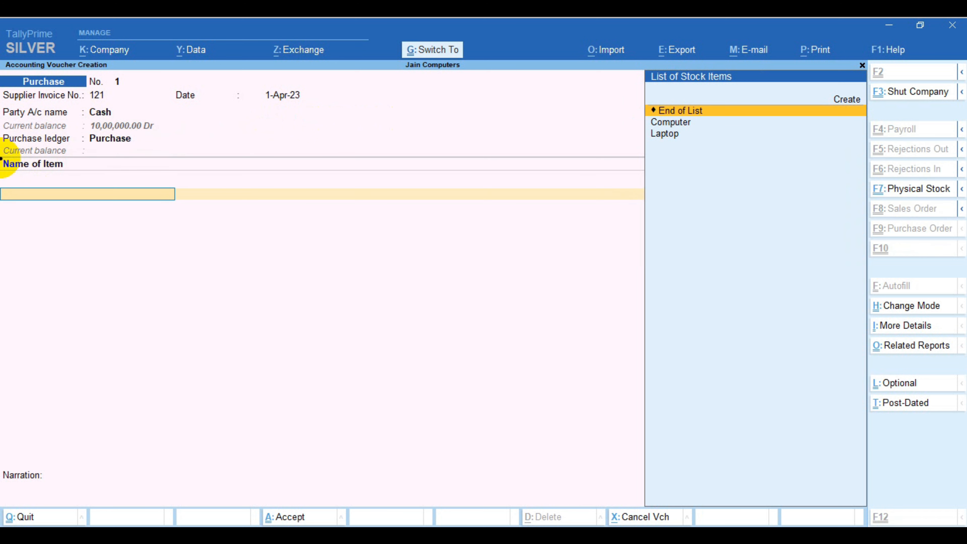
pyautogui.moveTo(1, 158); pyautogui.dragTo(206, 211)
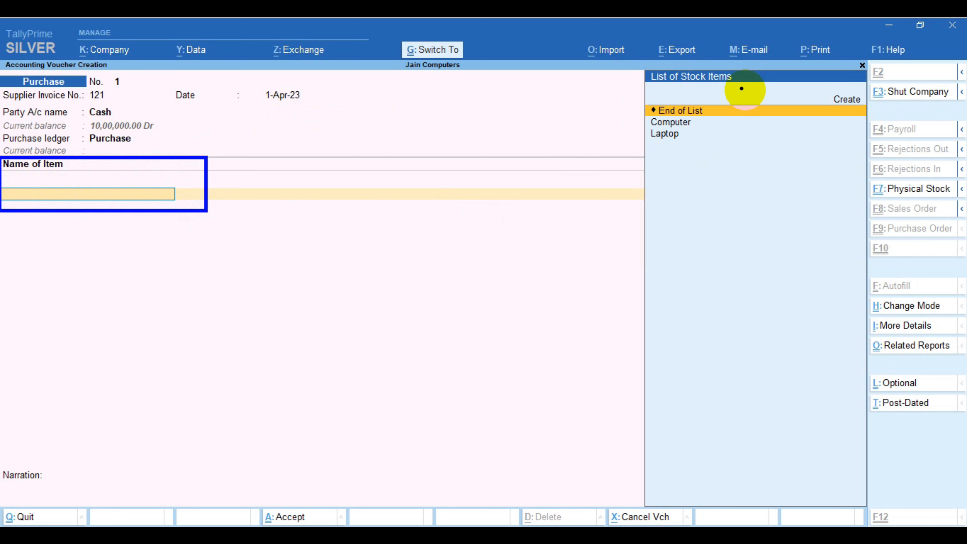
pyautogui.moveTo(640, 97)
pyautogui.mouseDown()
pyautogui.moveTo(822, 171)
pyautogui.moveTo(881, 177)
pyautogui.mouseUp()
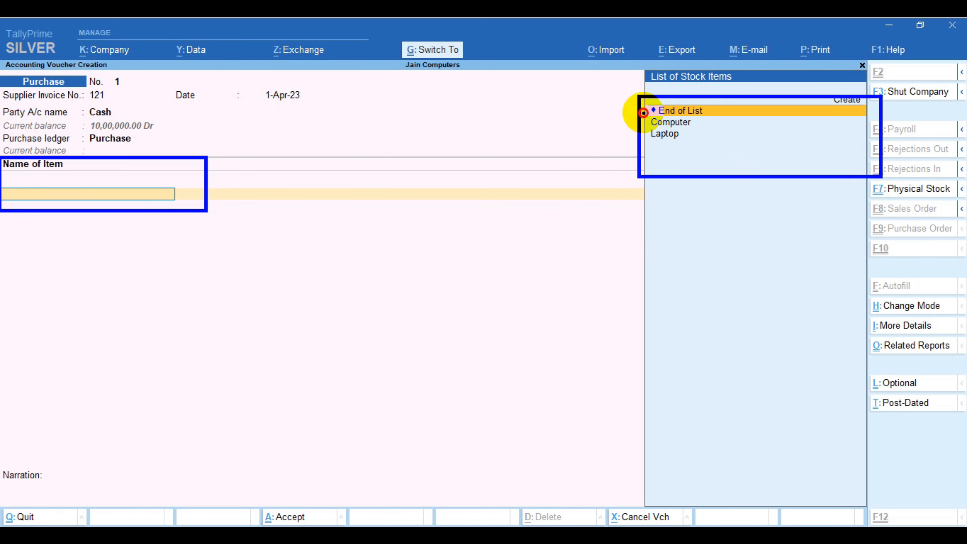
pyautogui.moveTo(643, 112); pyautogui.dragTo(710, 141)
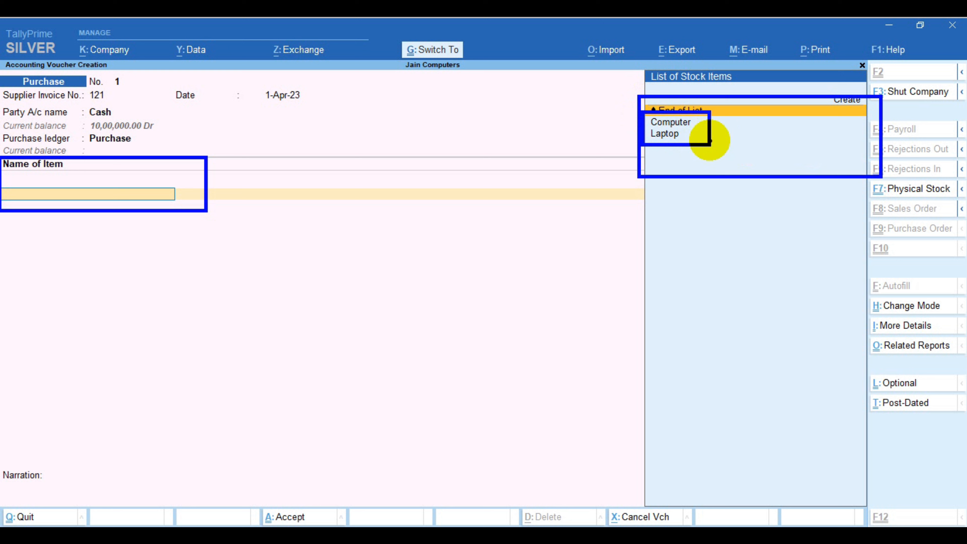
pyautogui.moveTo(710, 140); pyautogui.dragTo(710, 141)
pyautogui.press('Escape')
pyautogui.press('Down')
pyautogui.press('Down')
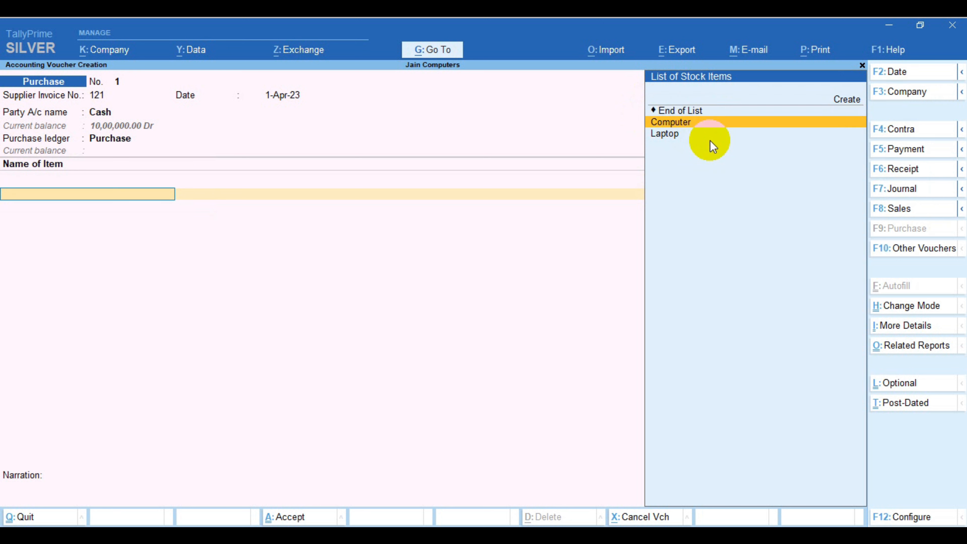
pyautogui.press('Return')
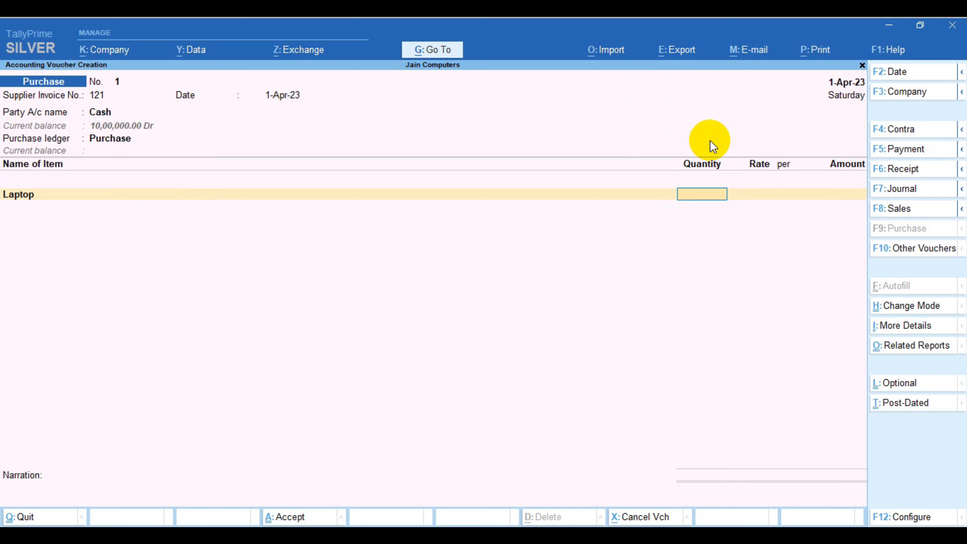
# Step: Set the quantity of the Laptop line to 5 nos
pyautogui.press('ctrl')
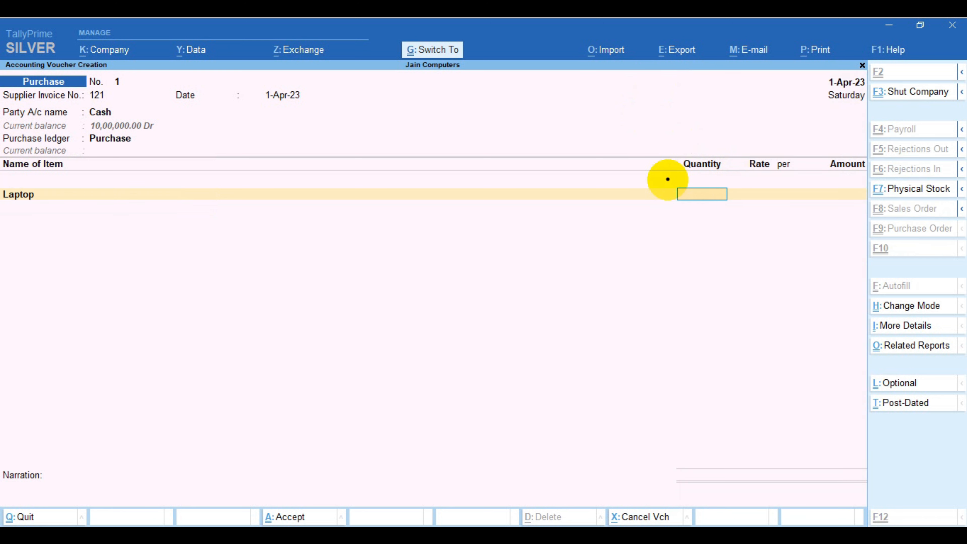
pyautogui.moveTo(656, 156); pyautogui.dragTo(735, 216)
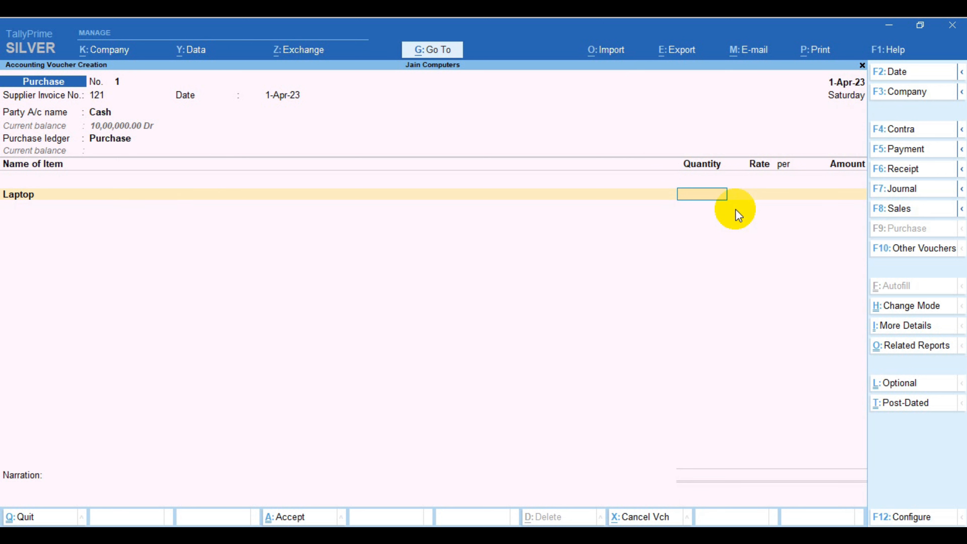
pyautogui.write('5')
pyautogui.press('Return')
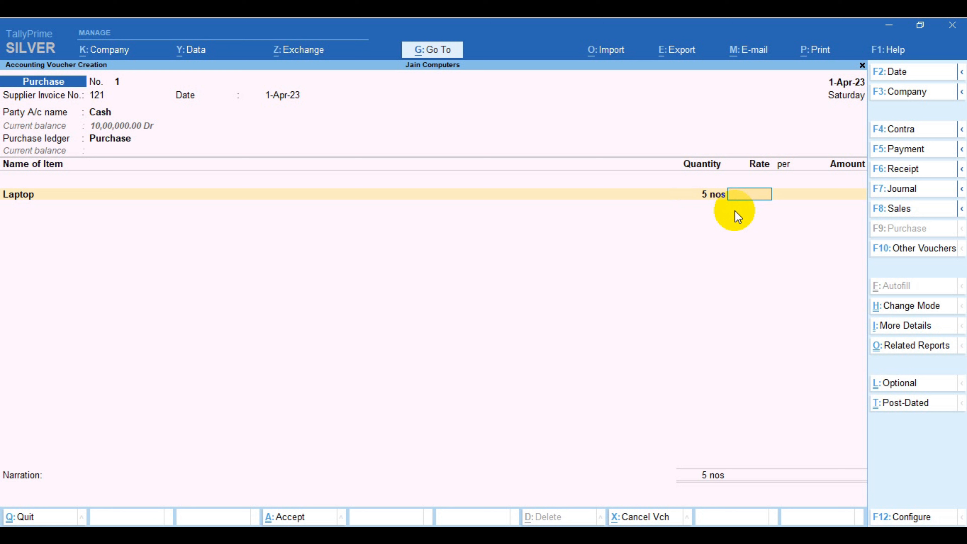
# Step: Set the Laptop rate to 40,000 per nos and accept the line's calculated amount
pyautogui.write('400000')
pyautogui.press('BackSpace')
pyautogui.press('Return')
pyautogui.press('ctrl')
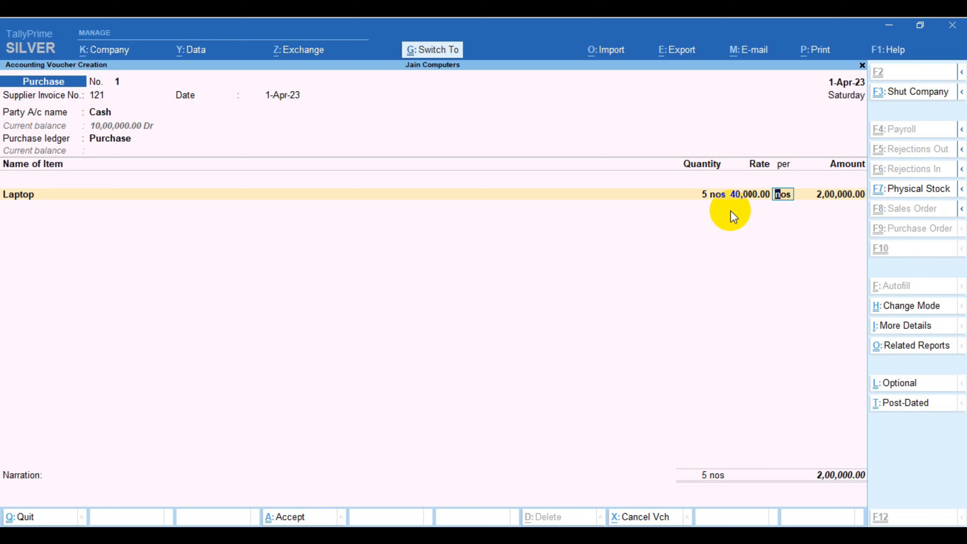
pyautogui.moveTo(802, 181); pyautogui.dragTo(861, 210)
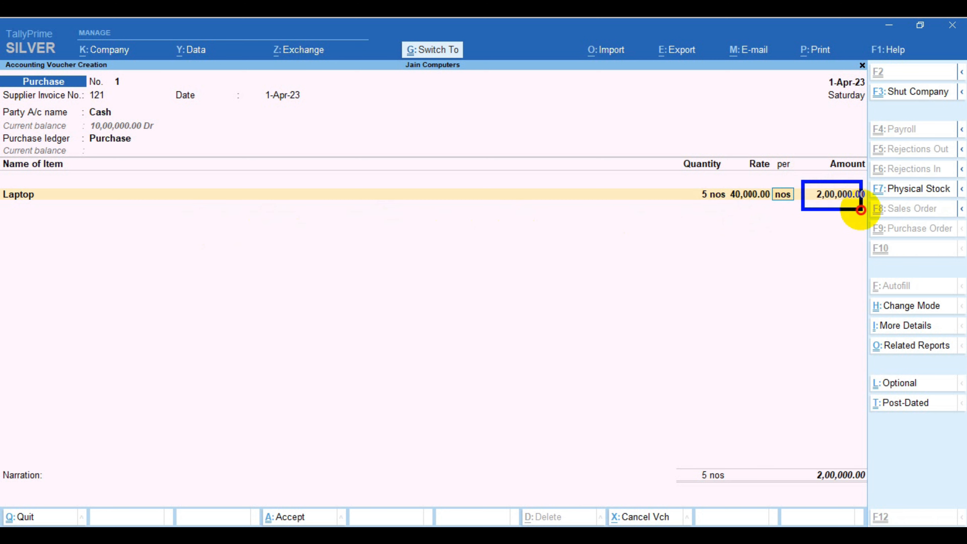
pyautogui.press('Return')
pyautogui.press('Return')
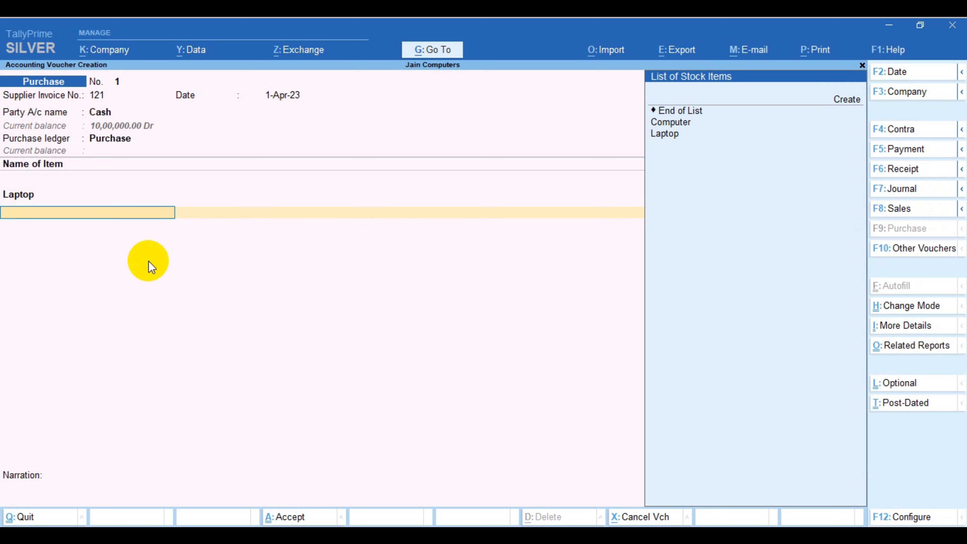
# Step: Add Computer as the stock item on the second line of the purchase voucher
pyautogui.press('ctrl')
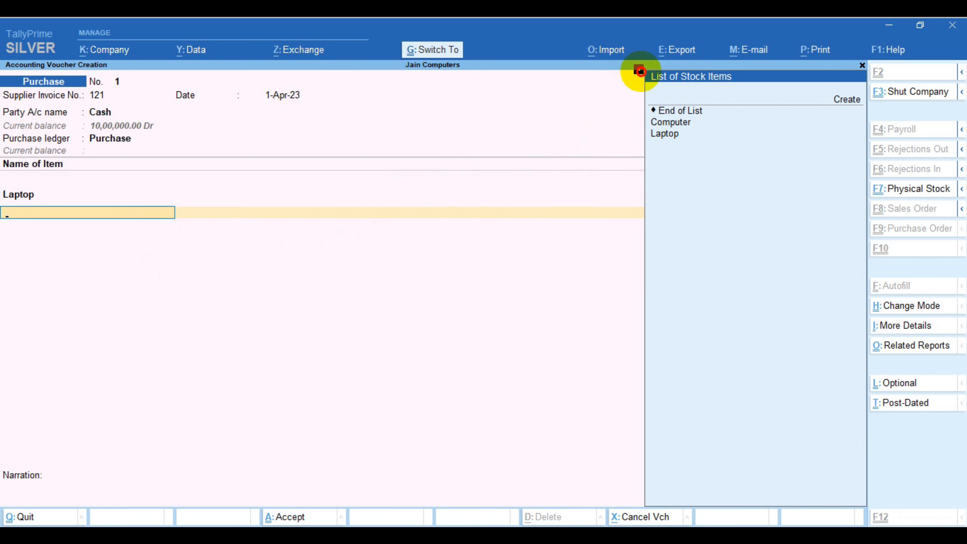
pyautogui.moveTo(634, 66)
pyautogui.mouseDown()
pyautogui.moveTo(745, 155)
pyautogui.moveTo(870, 207)
pyautogui.mouseUp()
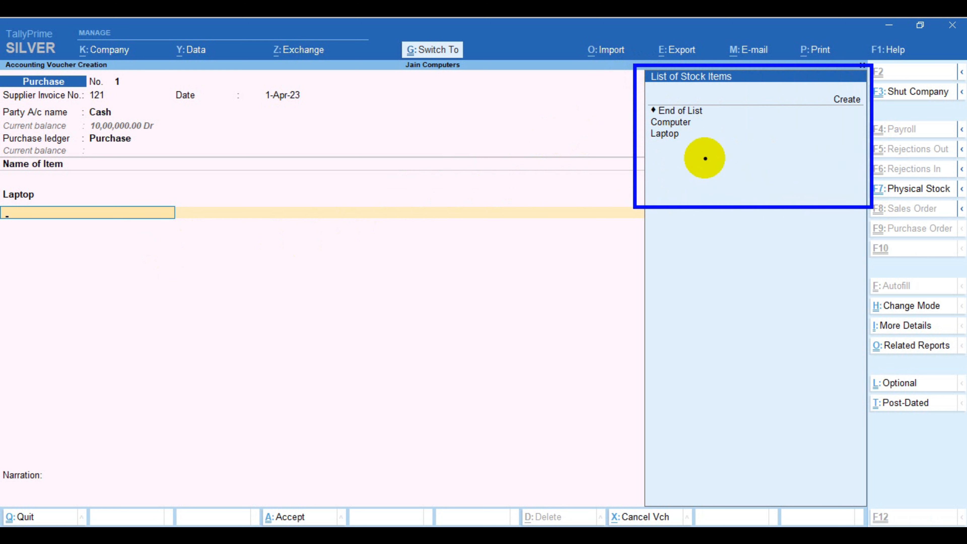
pyautogui.press('Escape')
pyautogui.press('Down')
pyautogui.press('Down')
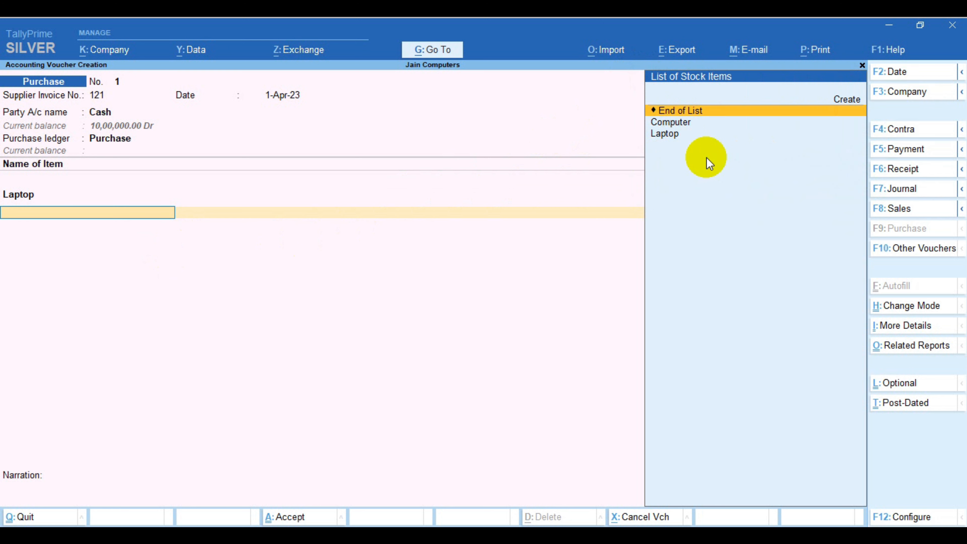
pyautogui.press('Return')
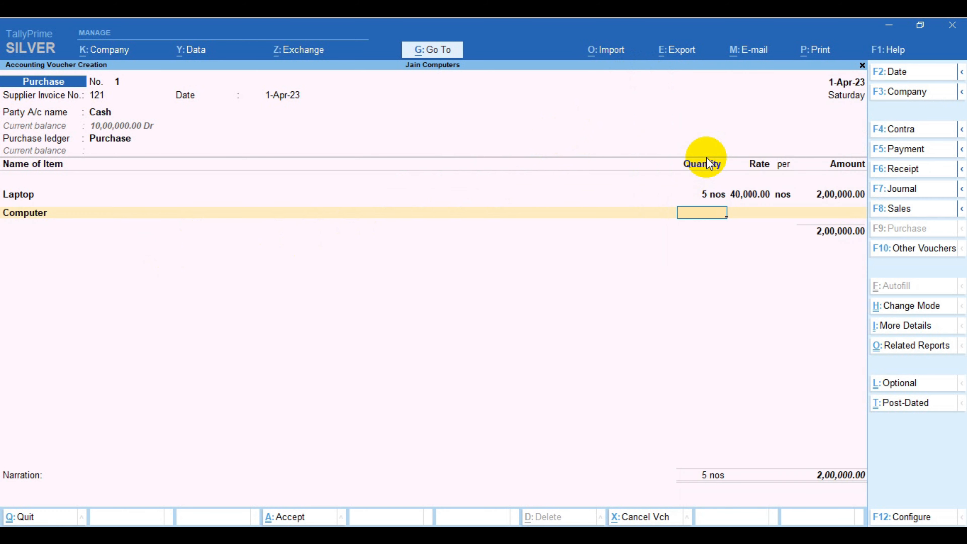
# Step: Enter a quantity of 5 nos and a rate of 20,000 per nos for the Computer line and accept its amount
pyautogui.hotkey('ctrl', '2')
pyautogui.moveTo(671, 202); pyautogui.dragTo(740, 225)
pyautogui.press('Escape')
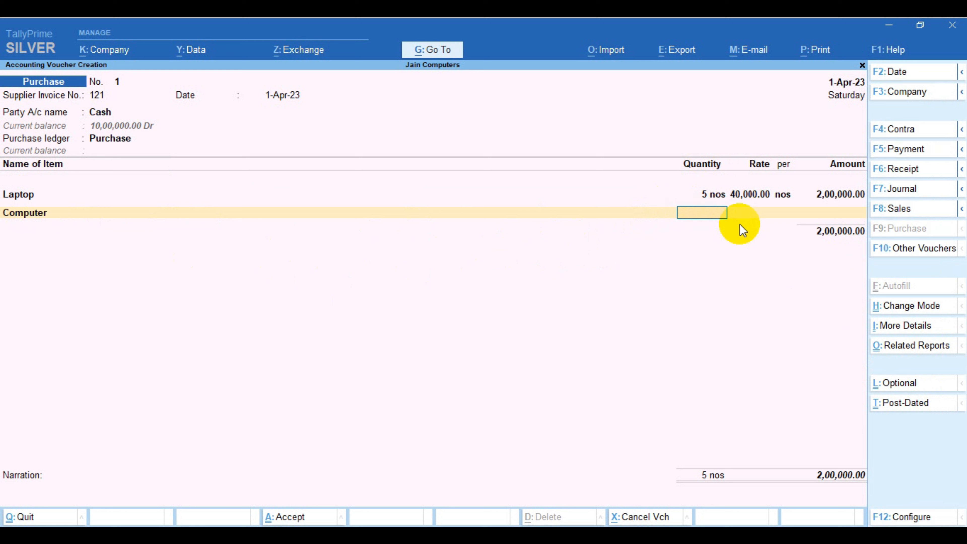
pyautogui.press('Return')
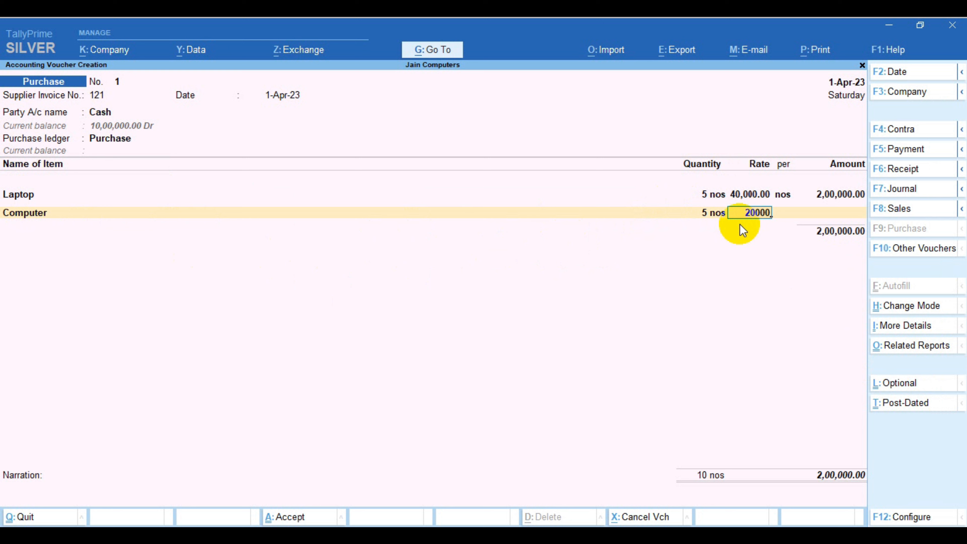
pyautogui.write('20000')
pyautogui.press('Return')
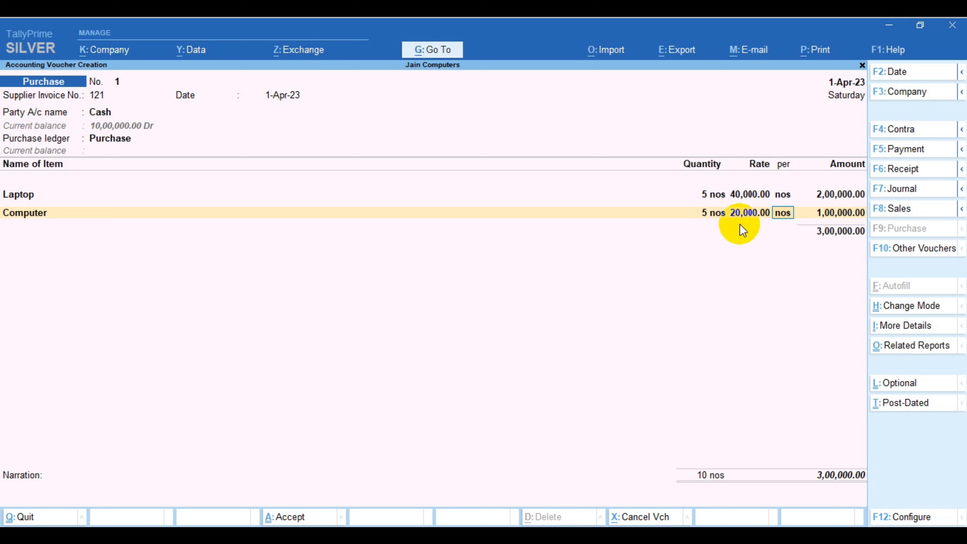
pyautogui.press('Return')
pyautogui.press('Return')
# Step: End the purchase voucher's stock item list after the Computer line and check the total amount
pyautogui.press('ctrl')
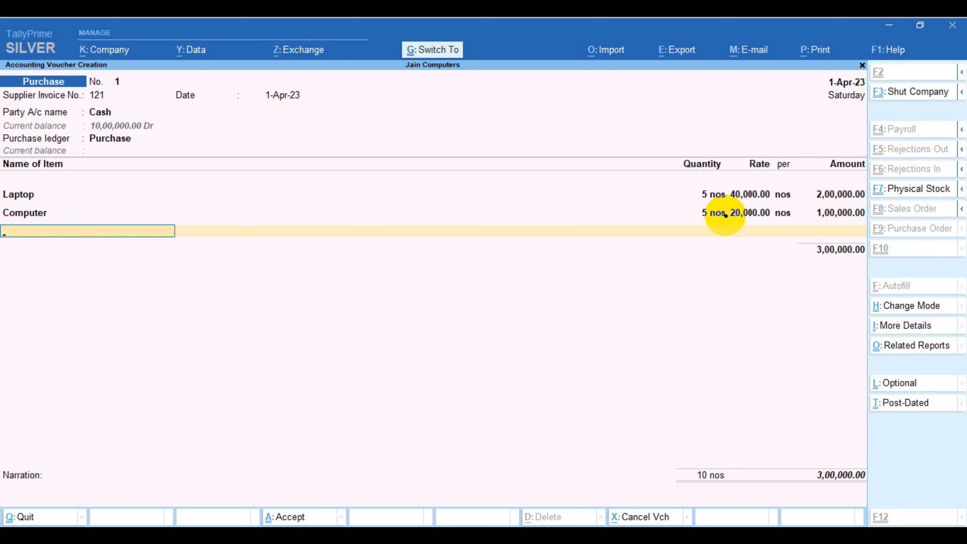
pyautogui.moveTo(4, 220)
pyautogui.mouseDown()
pyautogui.moveTo(132, 246)
pyautogui.moveTo(320, 255)
pyautogui.mouseUp()
pyautogui.press('Return')
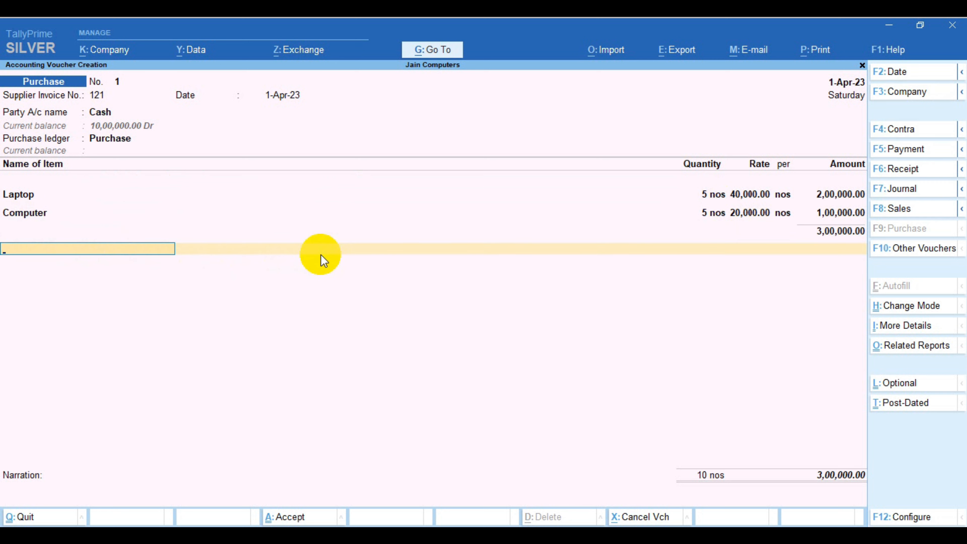
pyautogui.press('ctrl')
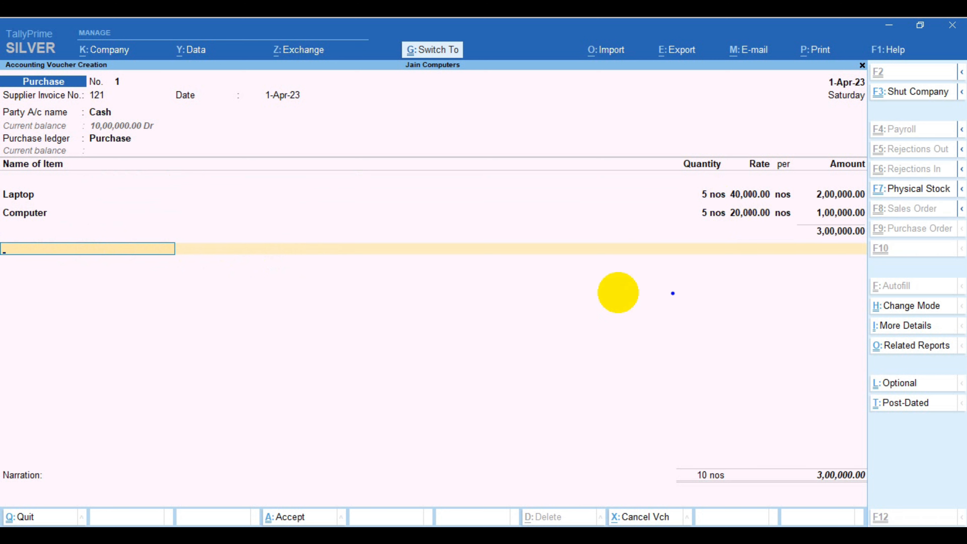
pyautogui.moveTo(802, 219); pyautogui.dragTo(873, 246)
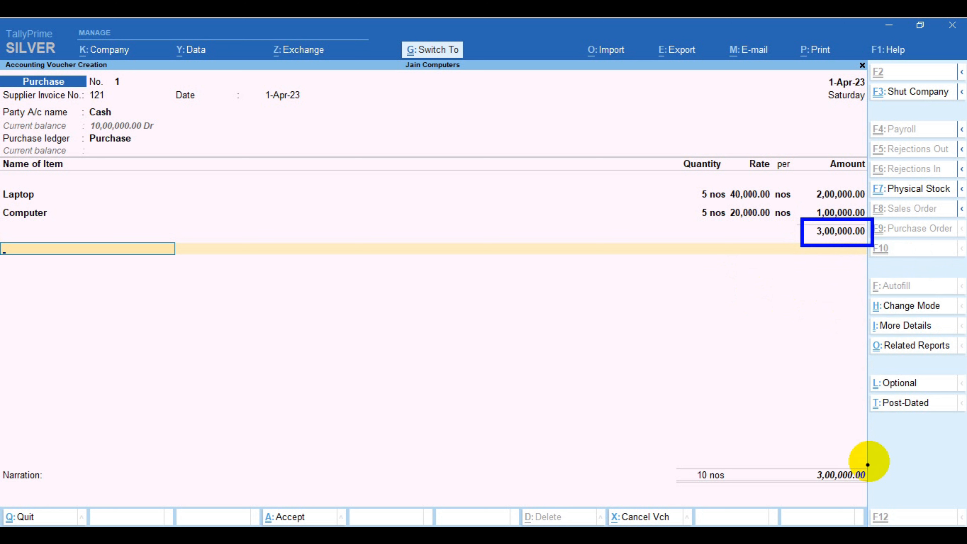
# Step: Open the print settings for the current purchase voucher
pyautogui.moveTo(802, 456); pyautogui.dragTo(874, 490)
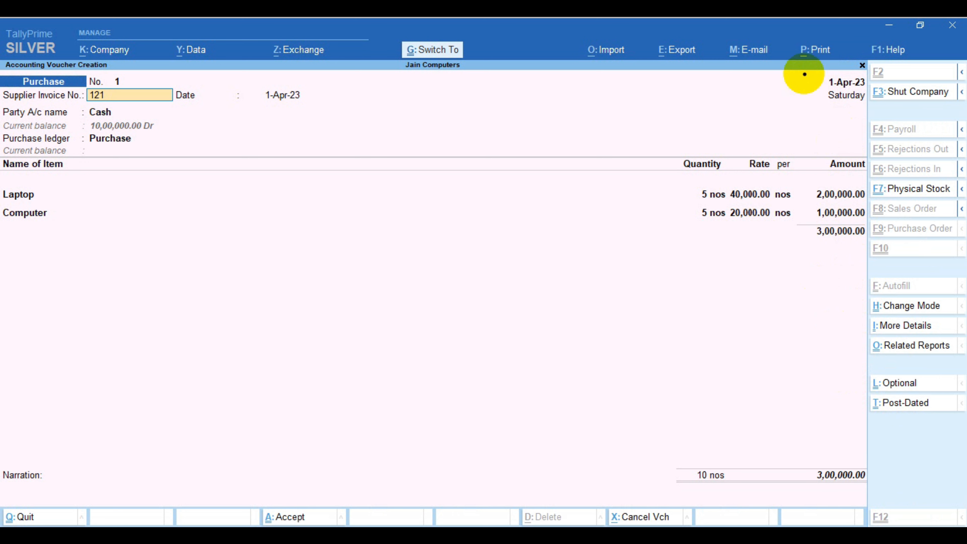
pyautogui.moveTo(797, 64); pyautogui.dragTo(757, 144)
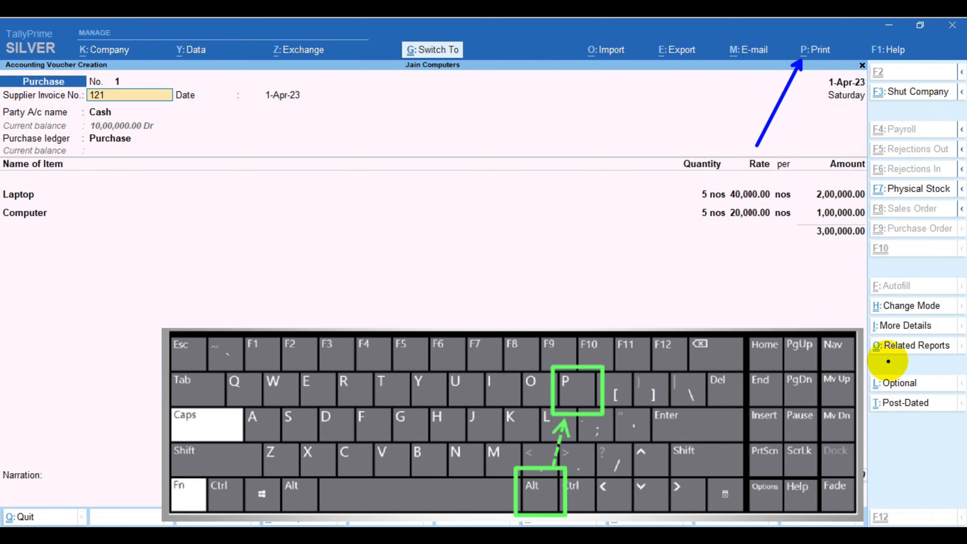
pyautogui.hotkey('alt', 'p')
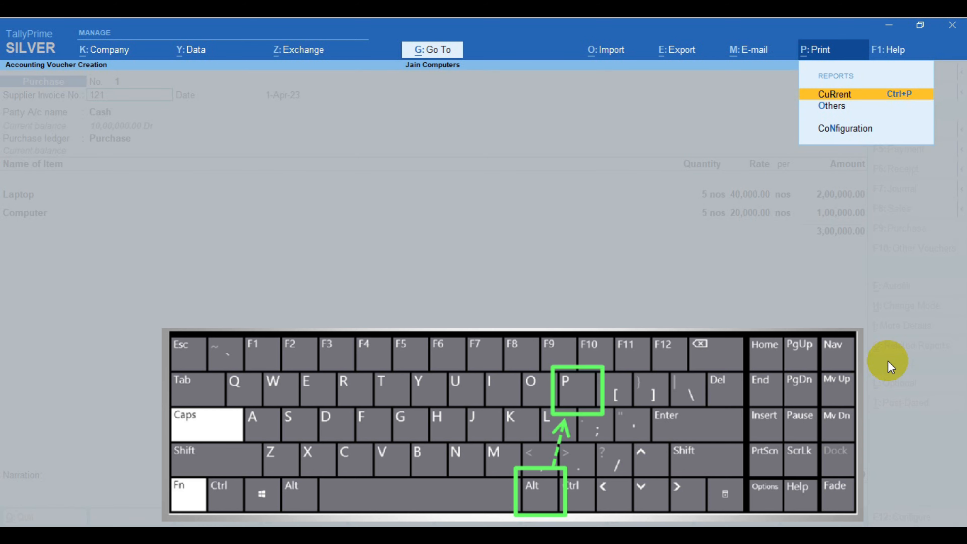
pyautogui.moveTo(795, 85)
pyautogui.mouseDown()
pyautogui.moveTo(857, 102)
pyautogui.moveTo(930, 104)
pyautogui.mouseUp()
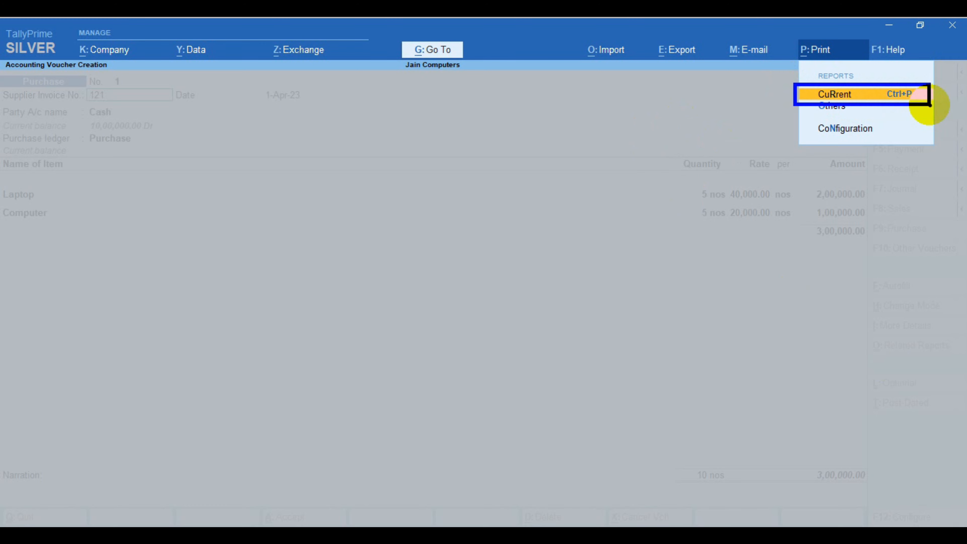
pyautogui.click(930, 105)
pyautogui.press('ctrl')
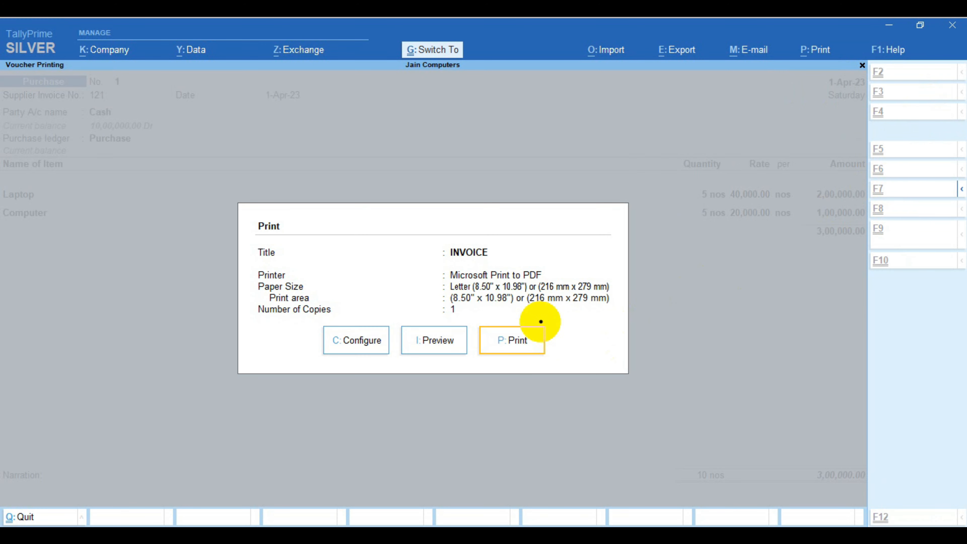
# Step: Preview the purchase voucher's invoice before printing
pyautogui.moveTo(472, 321); pyautogui.dragTo(560, 360)
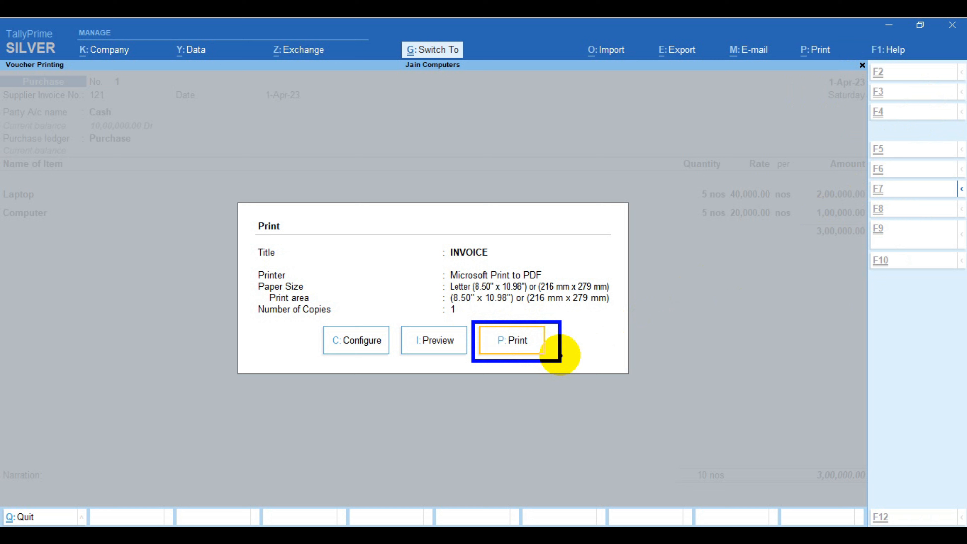
pyautogui.hotkey('ctrl', 'z')
pyautogui.moveTo(393, 320); pyautogui.dragTo(477, 369)
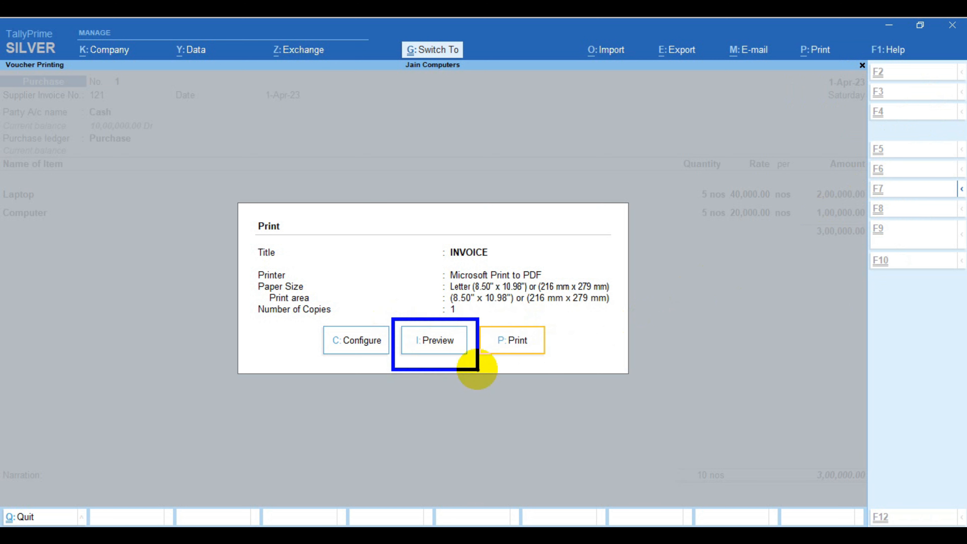
pyautogui.press('Escape')
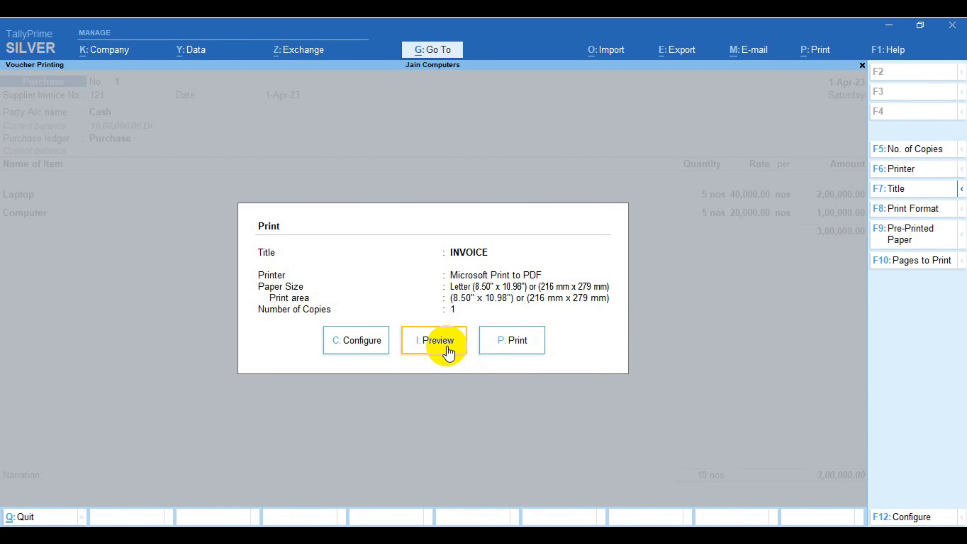
pyautogui.click(440, 342)
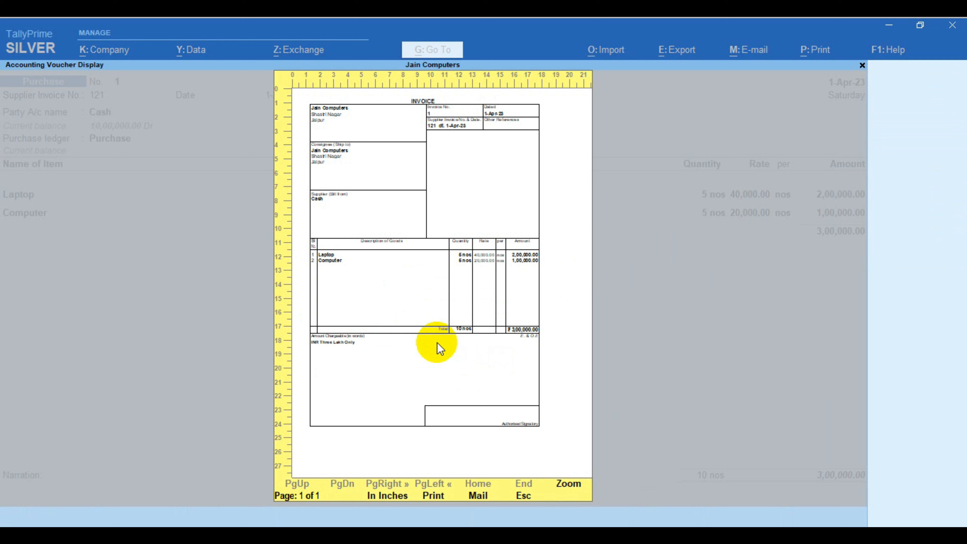
# Step: Examine the enlarged invoice preview from header to signature area, then close the preview and return to the purchase voucher
pyautogui.moveTo(297, 98)
pyautogui.mouseDown()
pyautogui.moveTo(351, 139)
pyautogui.moveTo(567, 395)
pyautogui.moveTo(577, 472)
pyautogui.mouseUp()
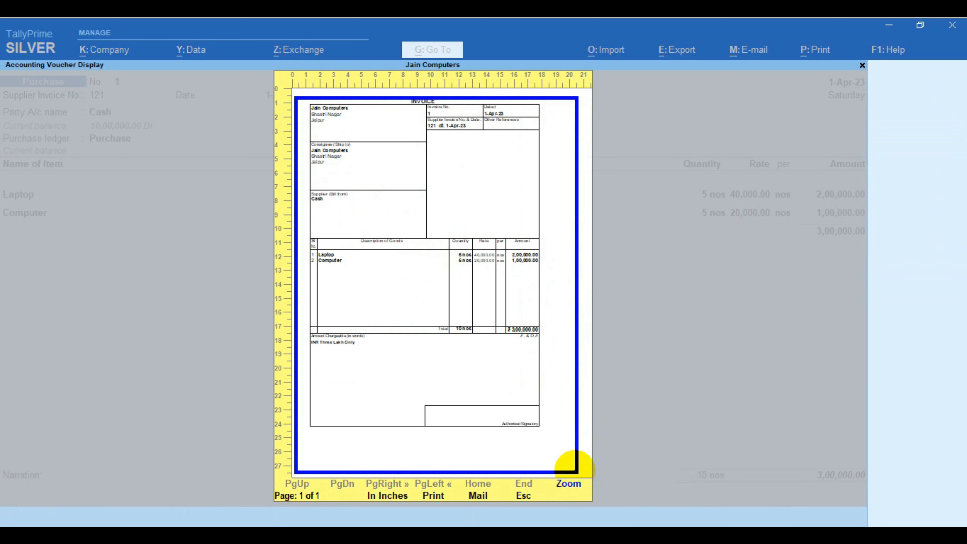
pyautogui.press('Escape')
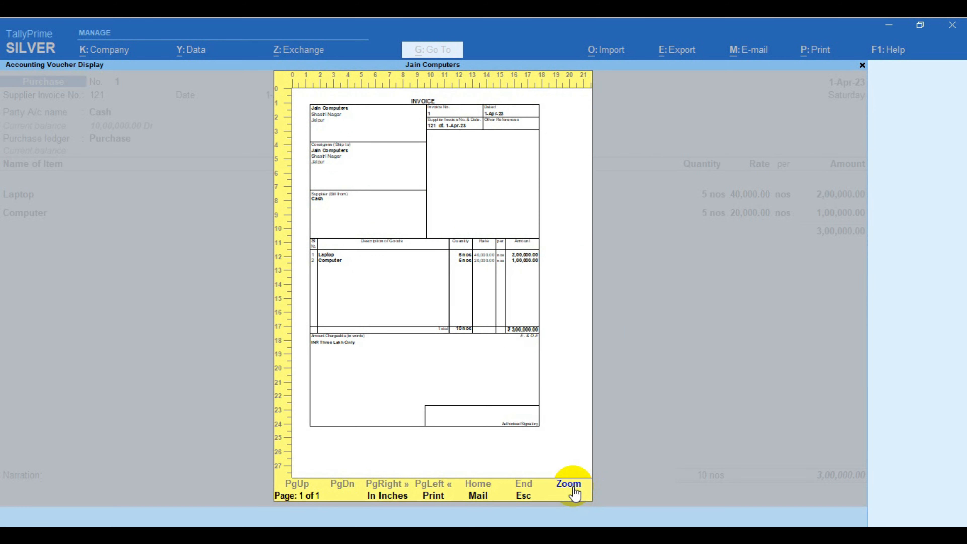
pyautogui.click(568, 483)
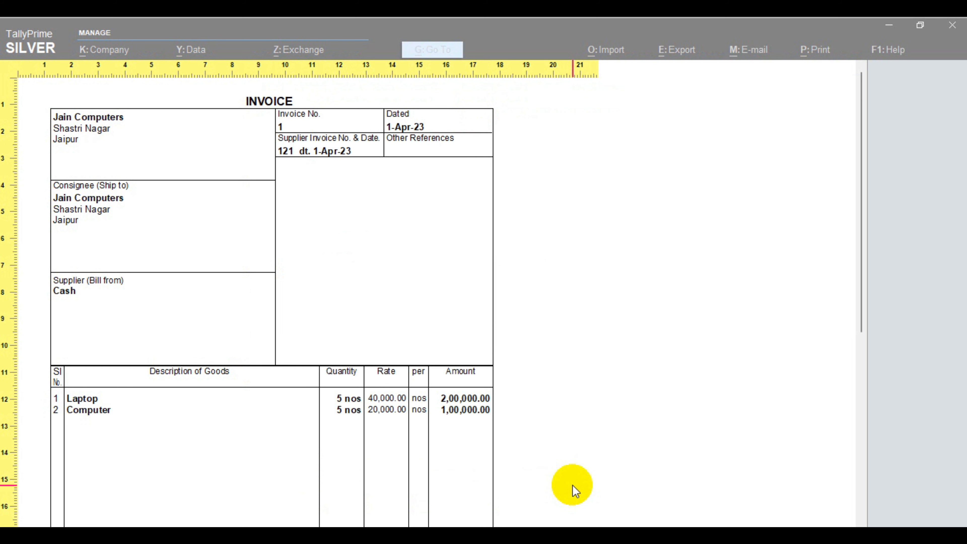
pyautogui.scroll(-5, 575, 492)
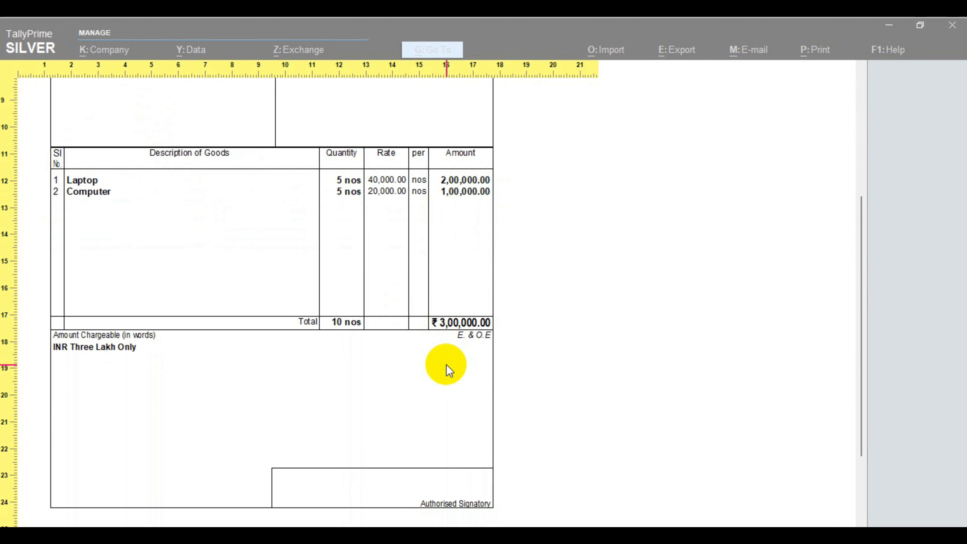
pyautogui.scroll(6, 486, 438)
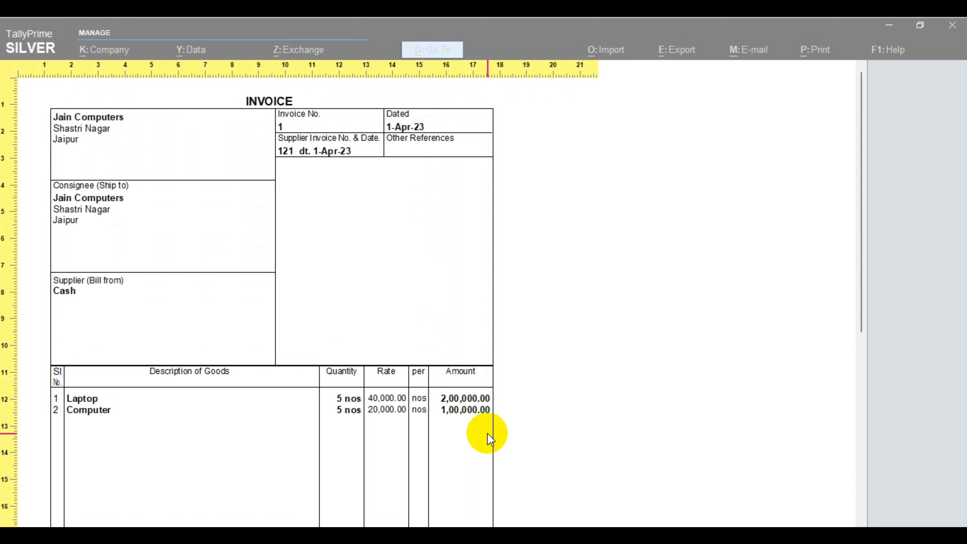
pyautogui.press('Escape')
pyautogui.press('Escape')
pyautogui.press('Escape')
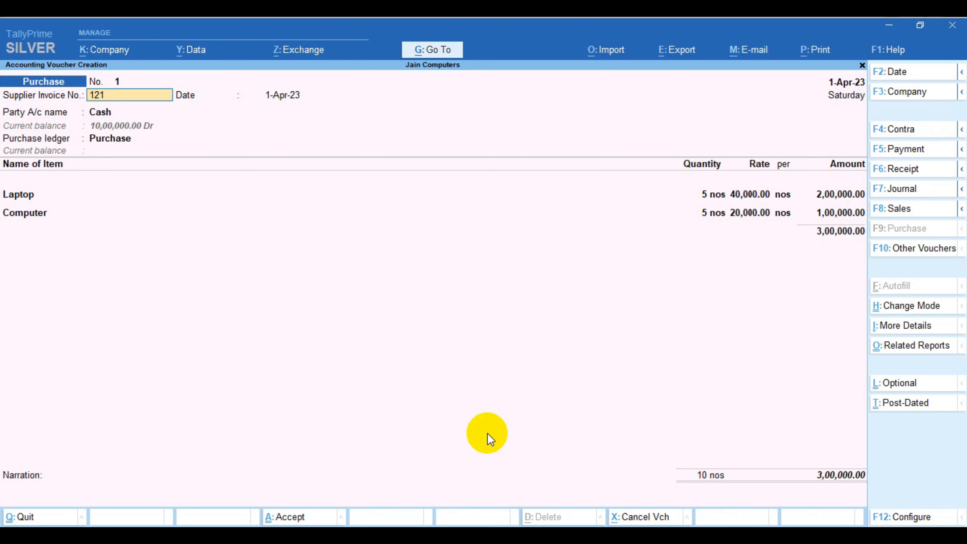
# Step: Keep all entries of the purchase voucher, end its item list, leave the narration blank and save the voucher
pyautogui.press('Return')
pyautogui.press('Return')
pyautogui.press('Return')
pyautogui.press('Return')
pyautogui.press('Return')
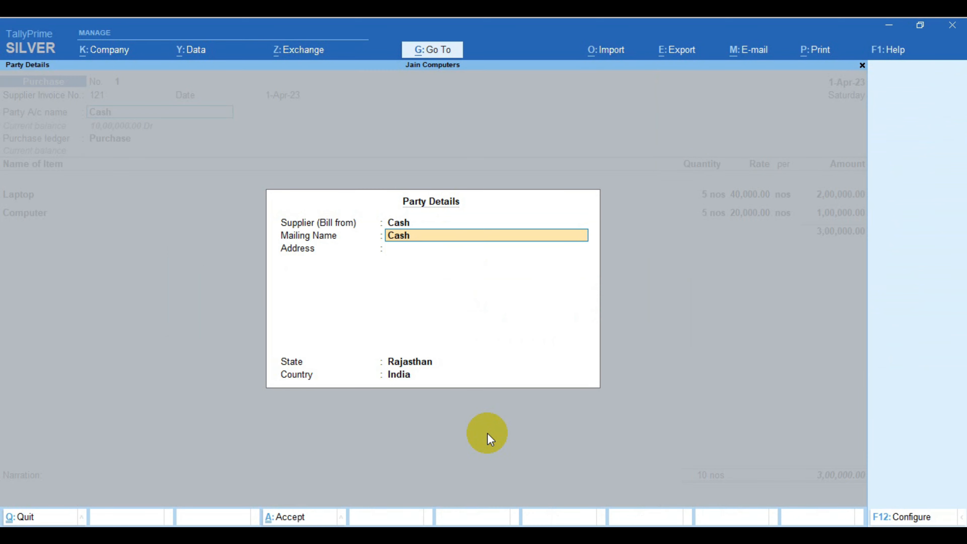
pyautogui.press('Return')
pyautogui.press('Return')
pyautogui.press('Return')
pyautogui.press('Return')
pyautogui.press('Return')
pyautogui.press('Return')
pyautogui.press('Return')
pyautogui.press('Return')
pyautogui.press('Return')
pyautogui.press('Return')
pyautogui.press('Return')
pyautogui.press('Return')
pyautogui.press('Return')
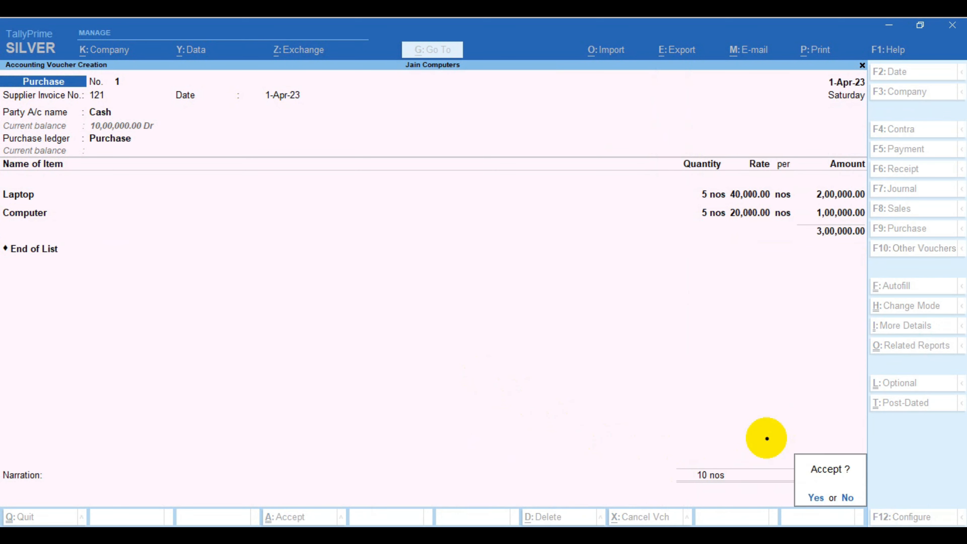
pyautogui.moveTo(767, 438)
pyautogui.mouseDown()
pyautogui.moveTo(805, 486)
pyautogui.moveTo(876, 514)
pyautogui.mouseUp()
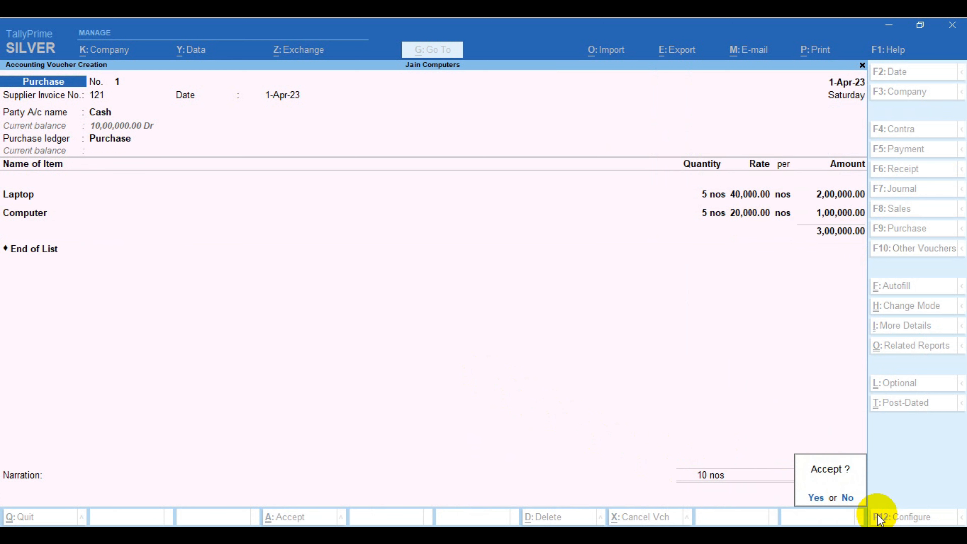
pyautogui.press('Return')
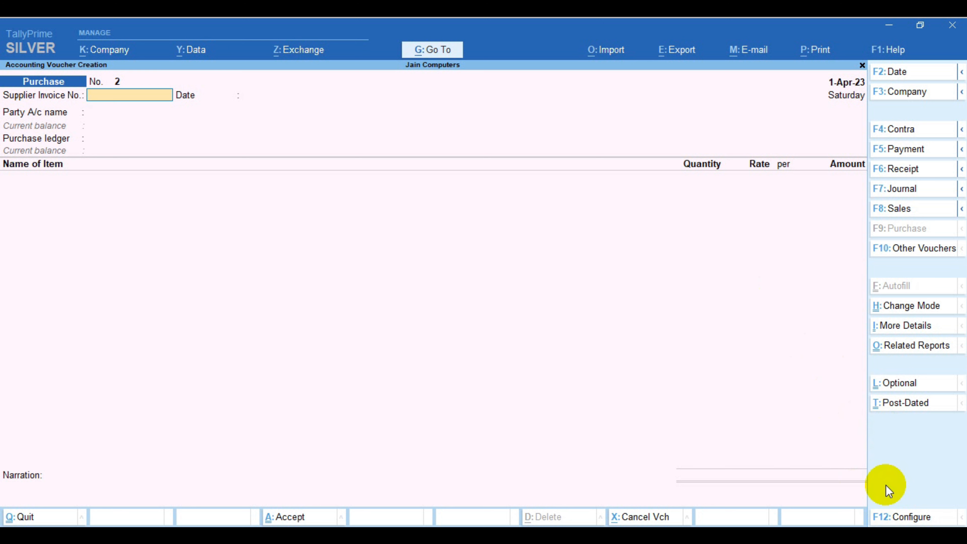
# Step: Start a sales voucher and select Cash as its party account
pyautogui.click(898, 208)
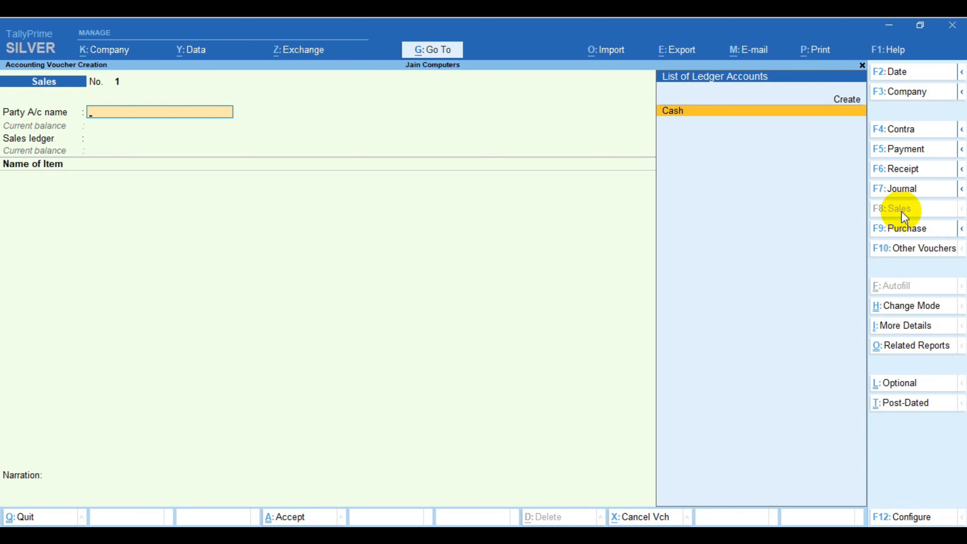
pyautogui.press('ctrl')
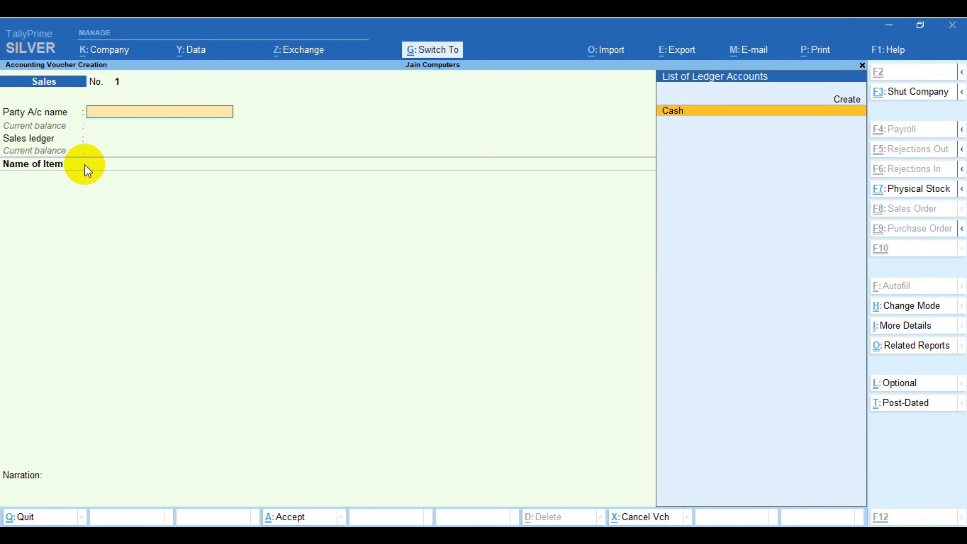
pyautogui.moveTo(1, 71)
pyautogui.mouseDown()
pyautogui.moveTo(156, 145)
pyautogui.moveTo(305, 199)
pyautogui.mouseUp()
pyautogui.press('e')
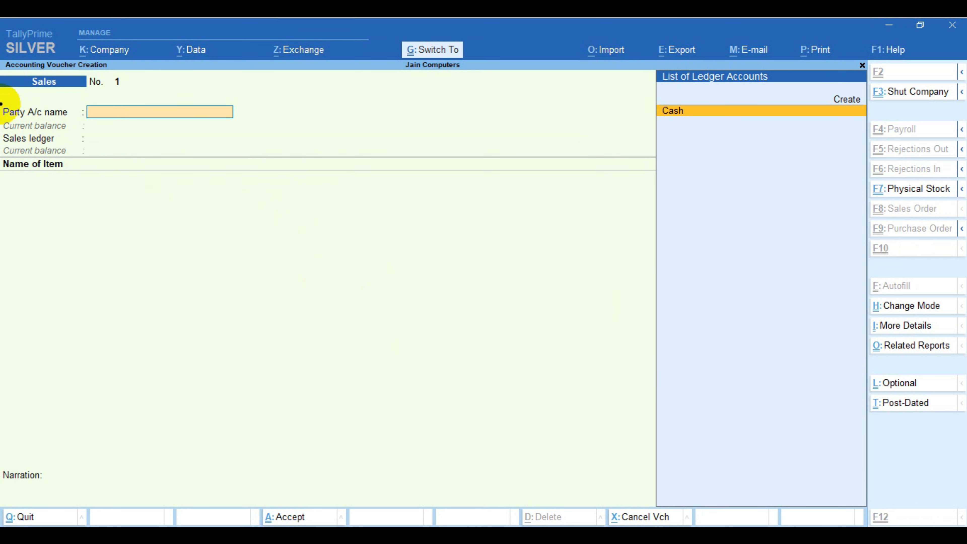
pyautogui.moveTo(2, 102); pyautogui.dragTo(248, 123)
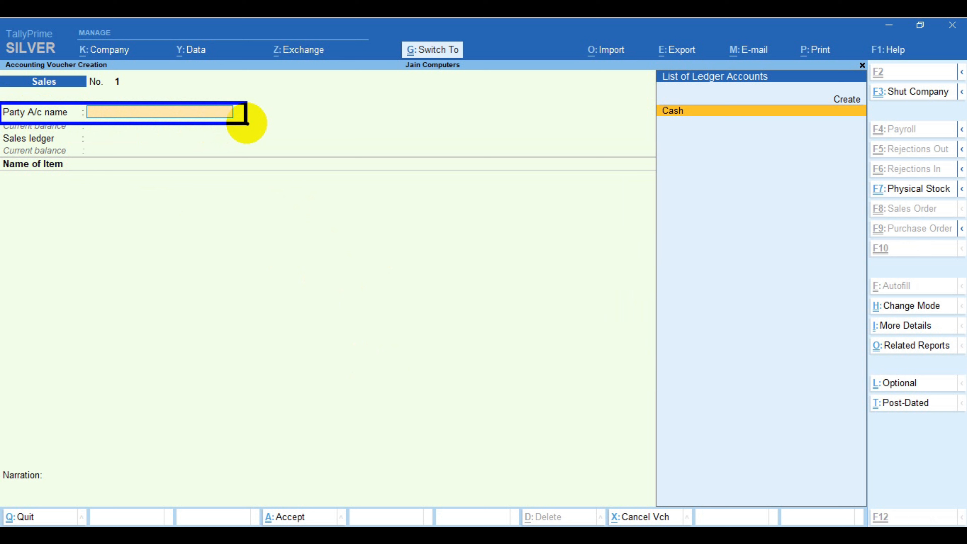
pyautogui.press('Escape')
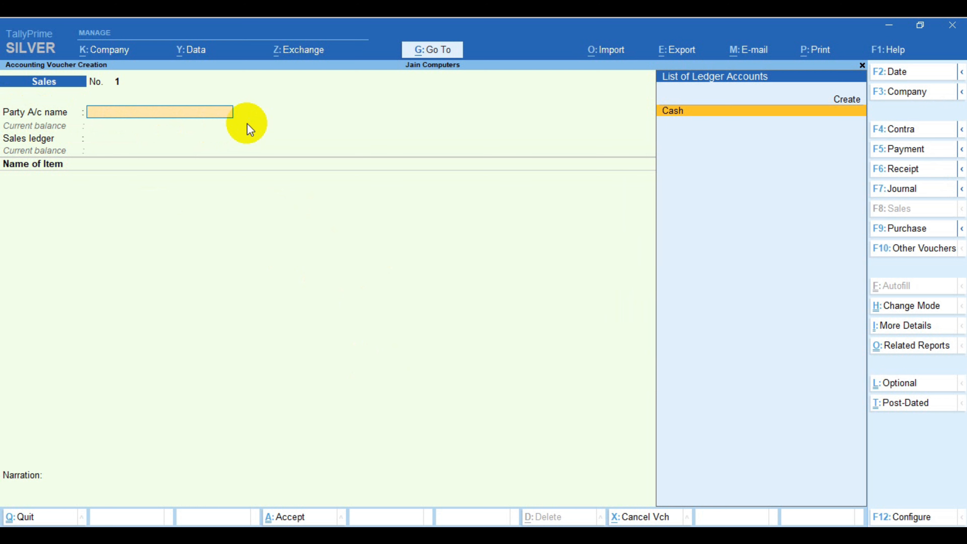
pyautogui.press('Return')
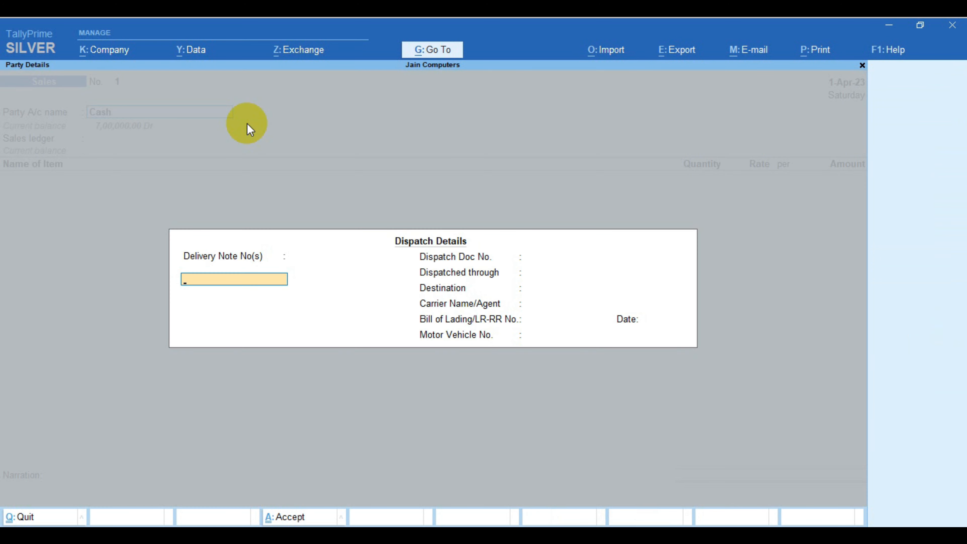
# Step: Leave the sales voucher's dispatch details blank and accept the default party details for Cash
pyautogui.press('Return')
pyautogui.press('Return')
pyautogui.press('Return')
pyautogui.press('Return')
pyautogui.press('Return')
pyautogui.press('Return')
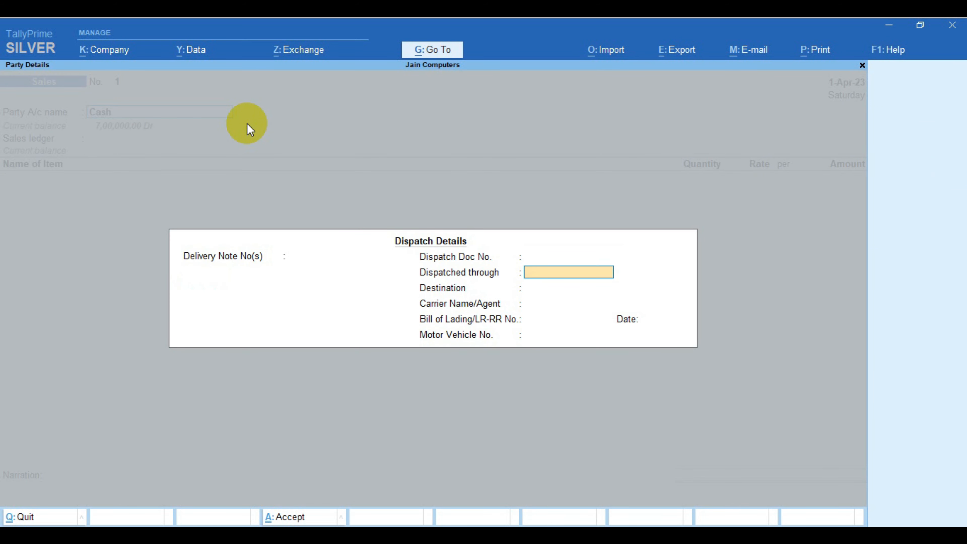
pyautogui.press('Return')
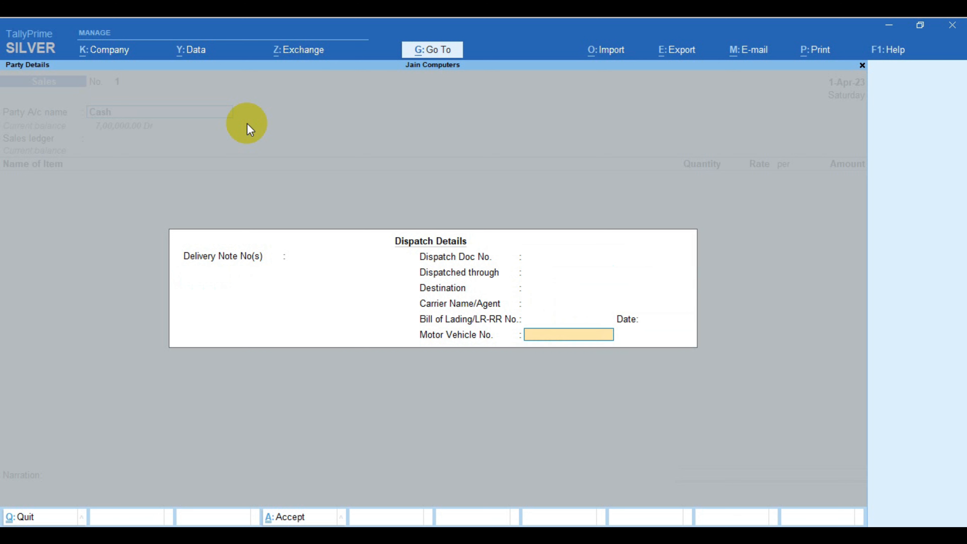
pyautogui.press('Return')
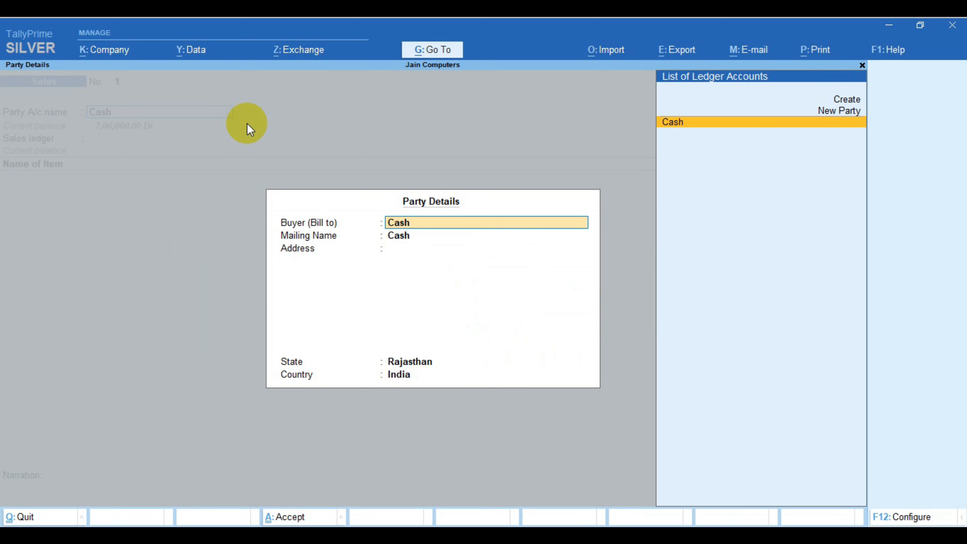
pyautogui.press('Return')
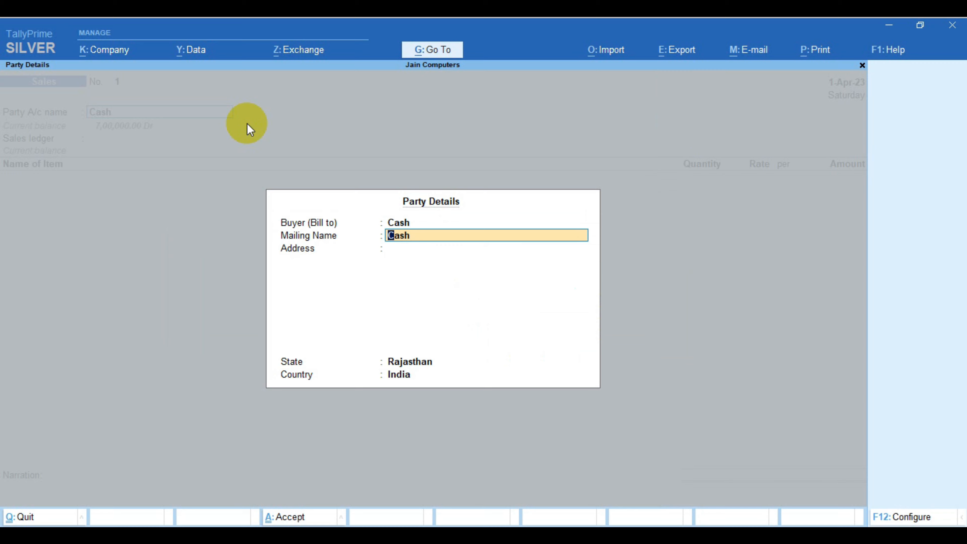
pyautogui.press('Return')
pyautogui.press('Return')
pyautogui.press('Return')
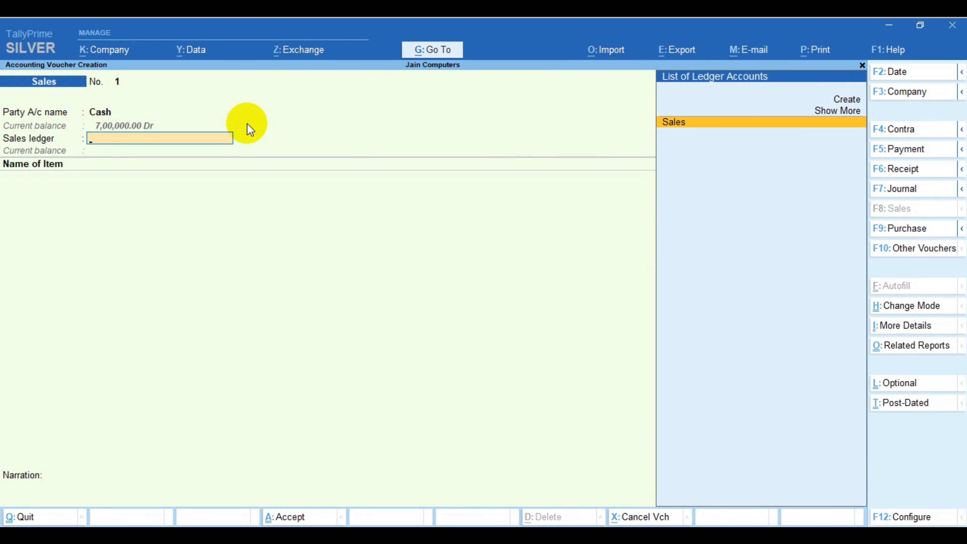
# Step: Select Sales as the sales ledger of the voucher and check the current balance of Cash
pyautogui.moveTo(2, 131)
pyautogui.mouseDown()
pyautogui.moveTo(61, 145)
pyautogui.moveTo(244, 144)
pyautogui.mouseUp()
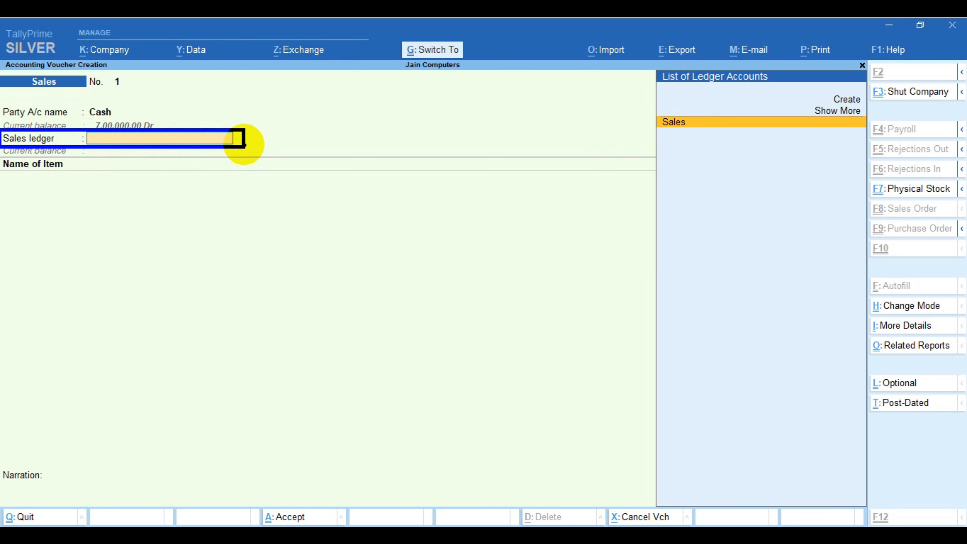
pyautogui.press('Escape')
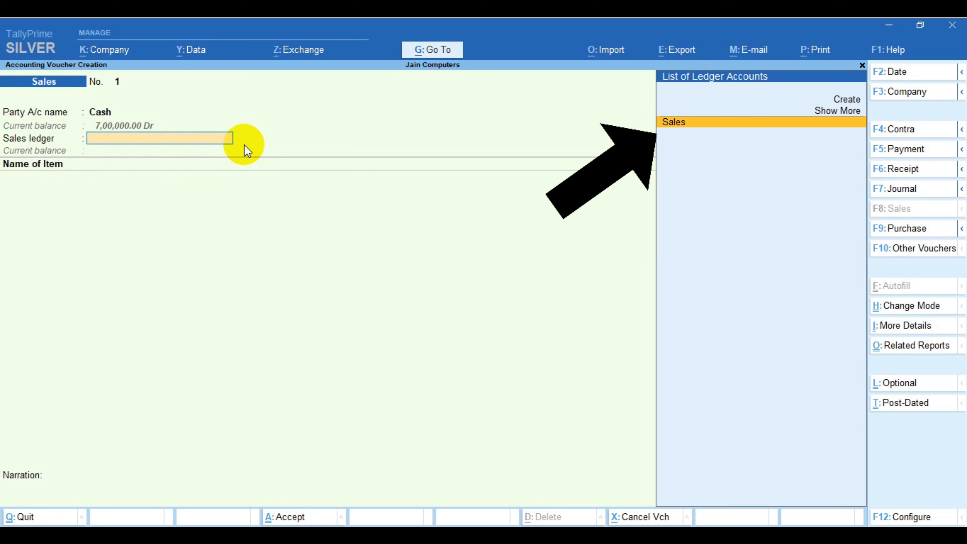
pyautogui.press('Return')
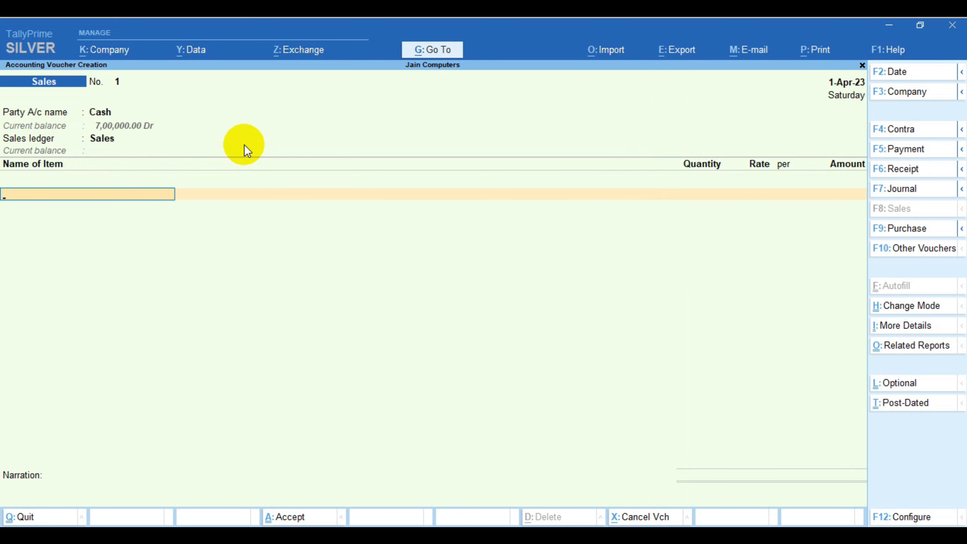
pyautogui.moveTo(81, 104)
pyautogui.mouseDown()
pyautogui.moveTo(119, 134)
pyautogui.moveTo(182, 133)
pyautogui.mouseUp()
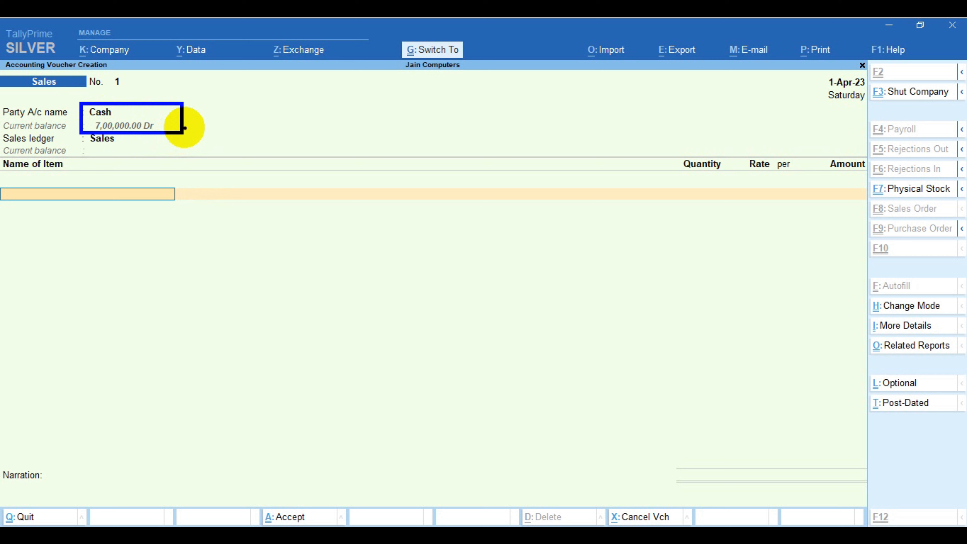
pyautogui.press('Escape')
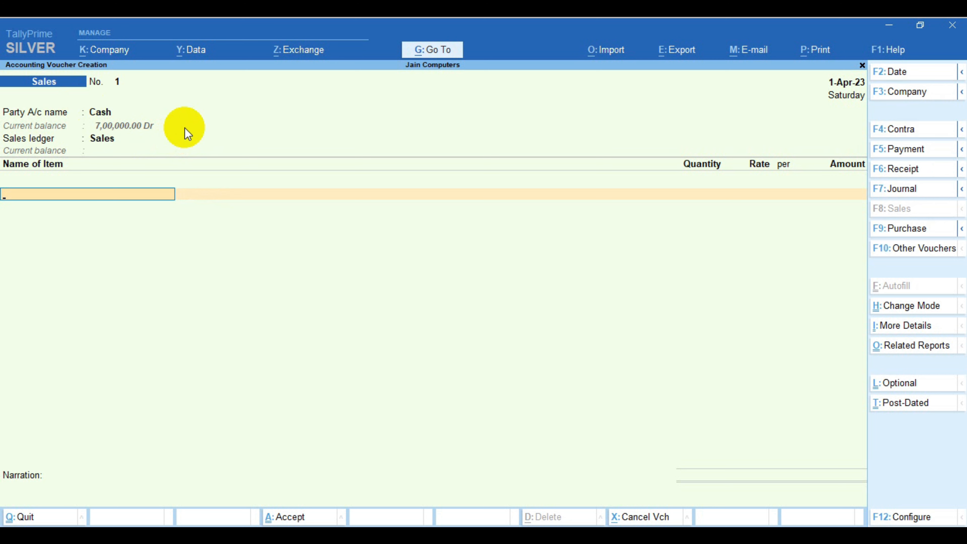
# Step: Check the available quantities in the list of stock items and select Computer as the sales voucher's first item
pyautogui.press('ctrl')
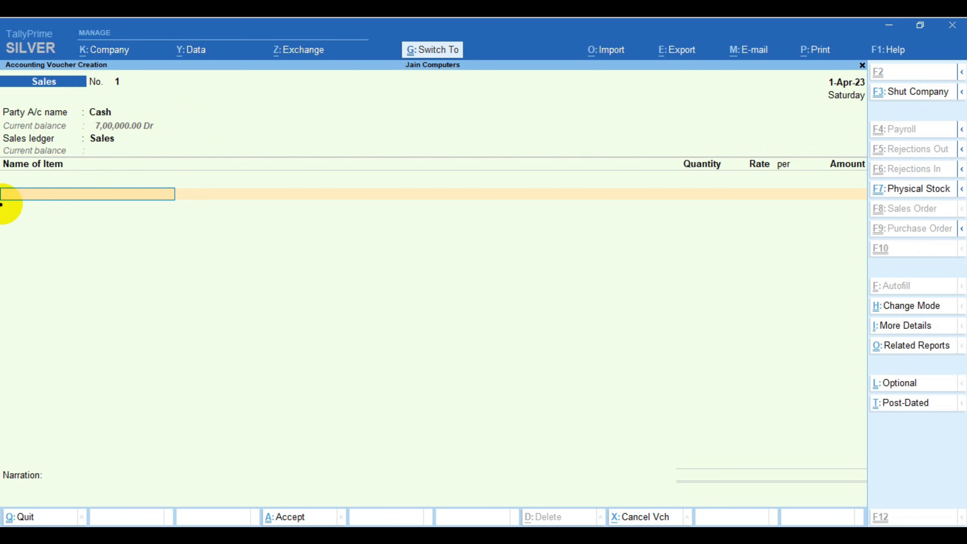
pyautogui.moveTo(2, 155); pyautogui.dragTo(205, 212)
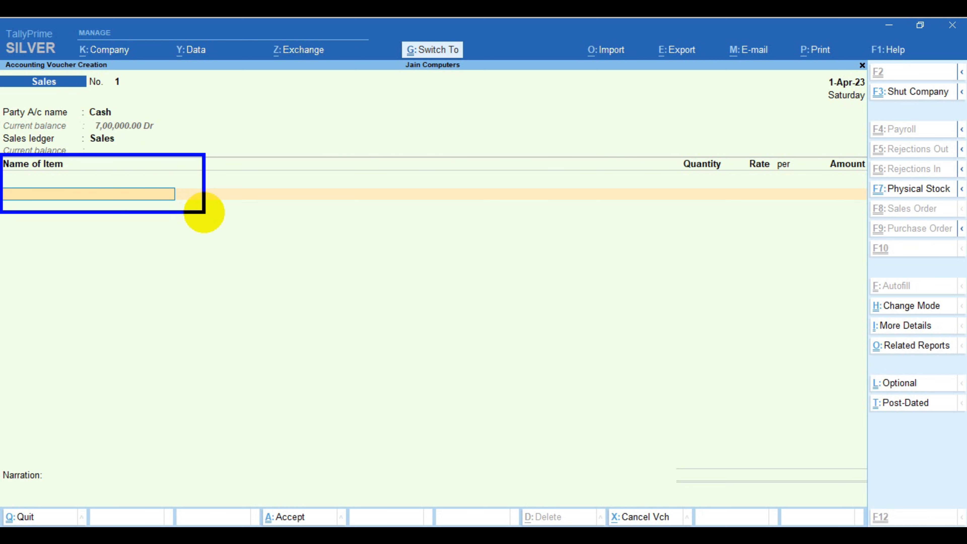
pyautogui.press('Escape')
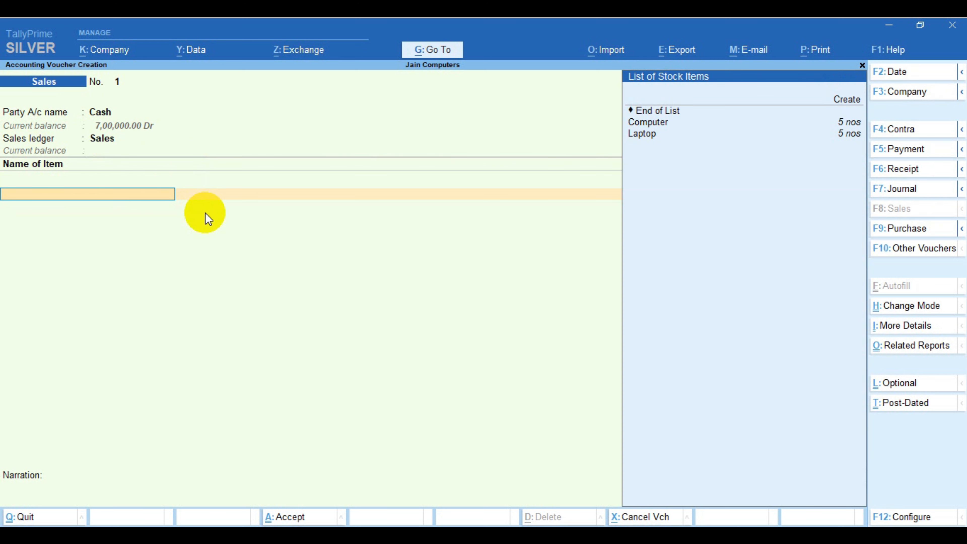
pyautogui.press('ctrl')
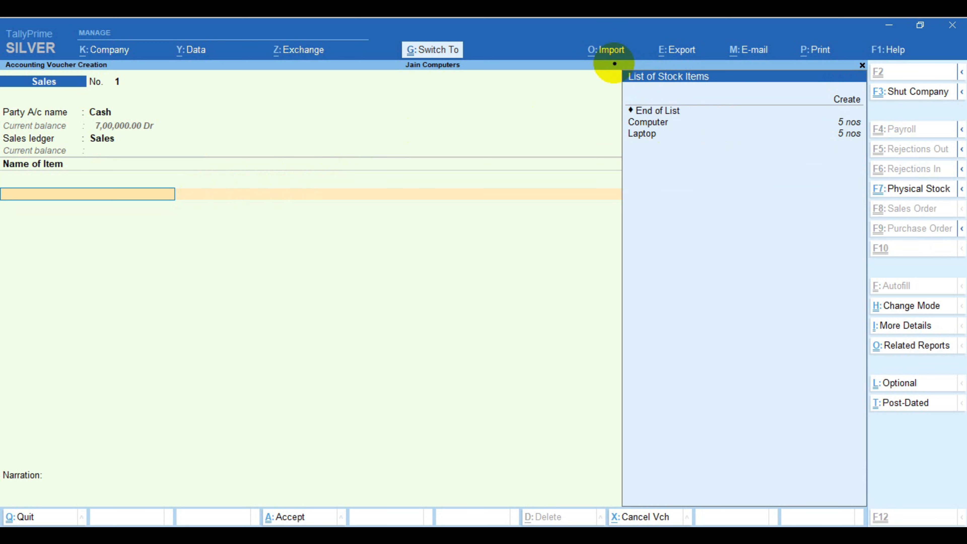
pyautogui.moveTo(614, 64)
pyautogui.mouseDown()
pyautogui.moveTo(856, 186)
pyautogui.moveTo(885, 209)
pyautogui.moveTo(882, 223)
pyautogui.mouseUp()
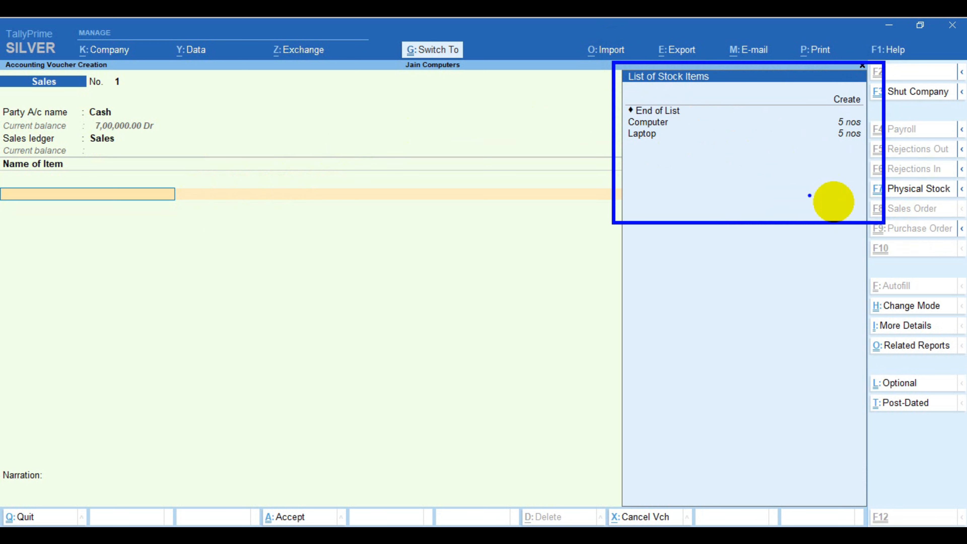
pyautogui.moveTo(623, 115)
pyautogui.mouseDown()
pyautogui.moveTo(719, 164)
pyautogui.moveTo(868, 153)
pyautogui.mouseUp()
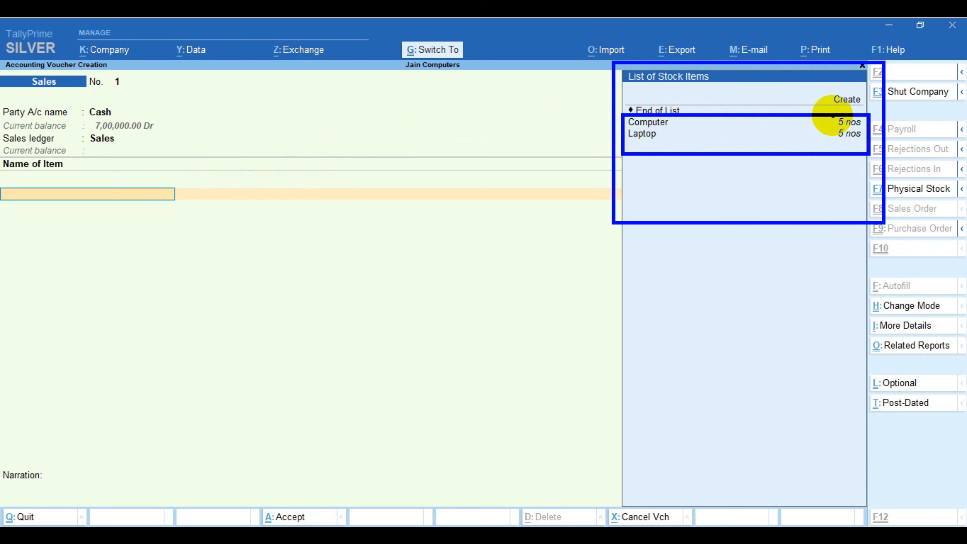
pyautogui.moveTo(832, 115); pyautogui.dragTo(866, 145)
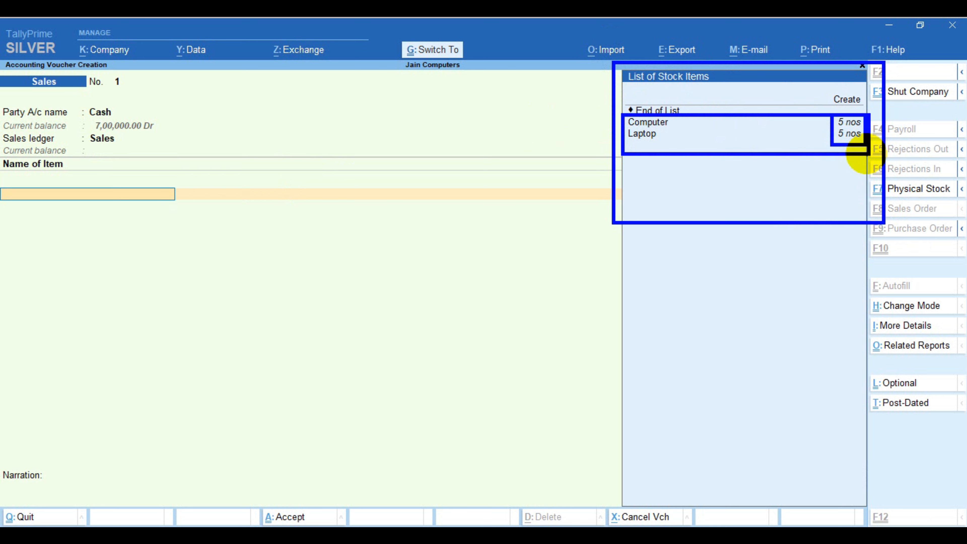
pyautogui.press('Escape')
pyautogui.press('Down')
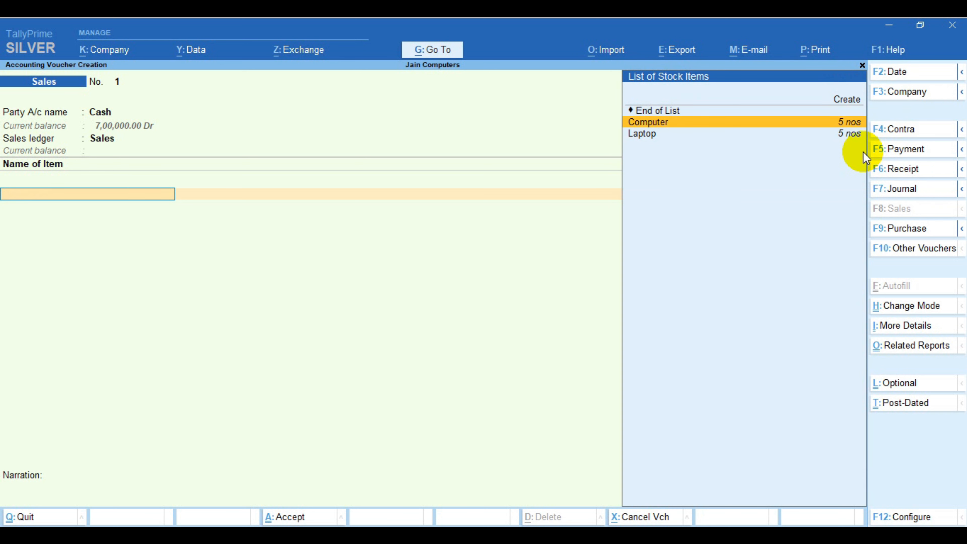
pyautogui.press('Return')
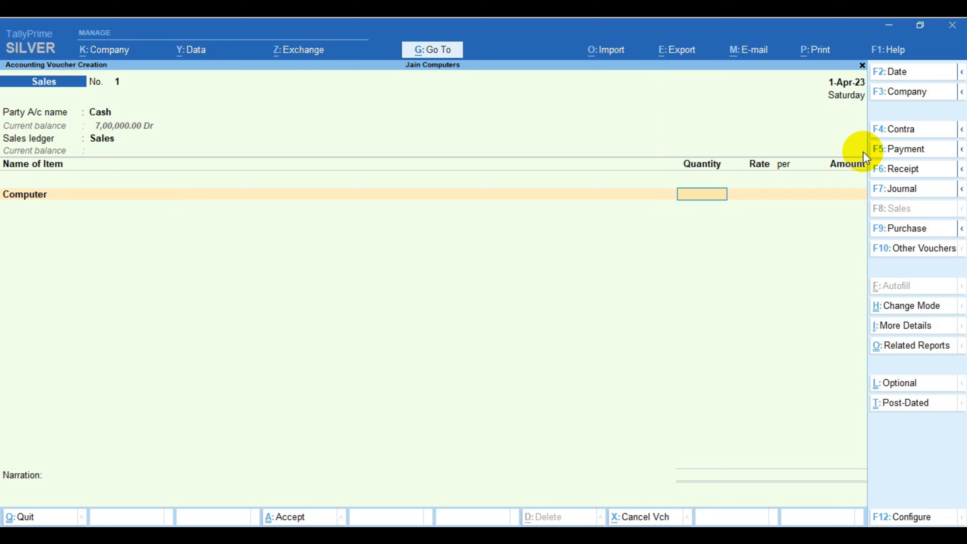
# Step: Try to enter a quantity of 10 nos for Computer
pyautogui.write('10')
pyautogui.press('Return')
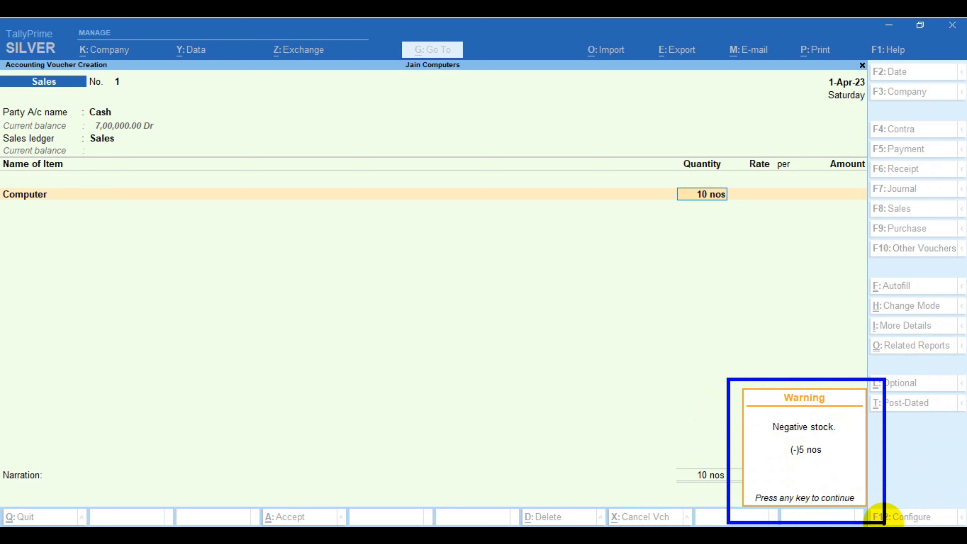
pyautogui.moveTo(759, 414); pyautogui.dragTo(843, 467)
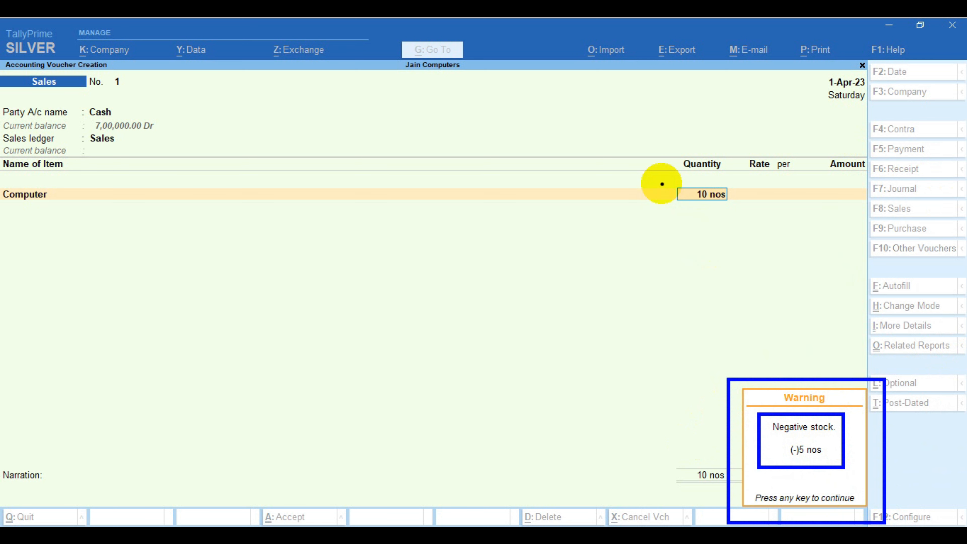
pyautogui.moveTo(661, 184); pyautogui.dragTo(747, 213)
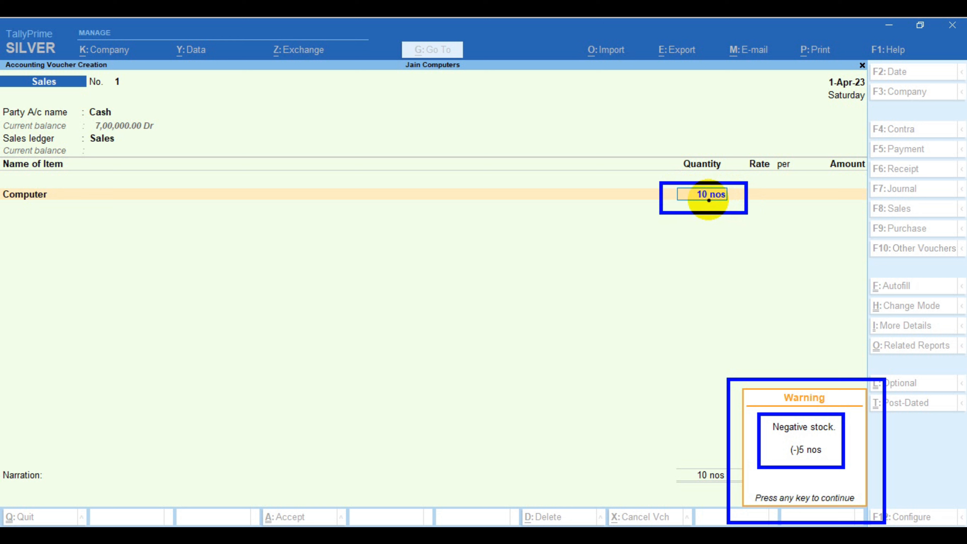
pyautogui.moveTo(756, 370); pyautogui.dragTo(709, 210)
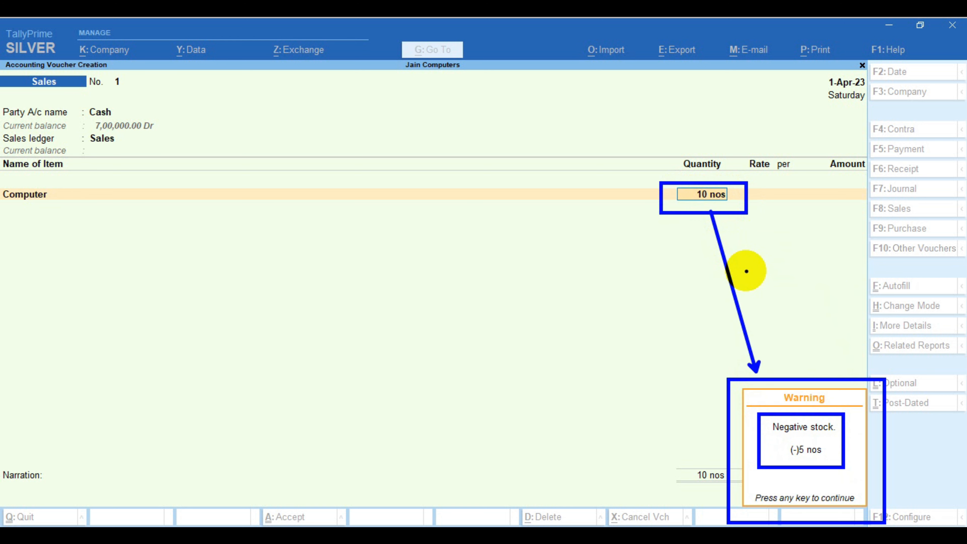
pyautogui.press('Escape')
pyautogui.press('Return')
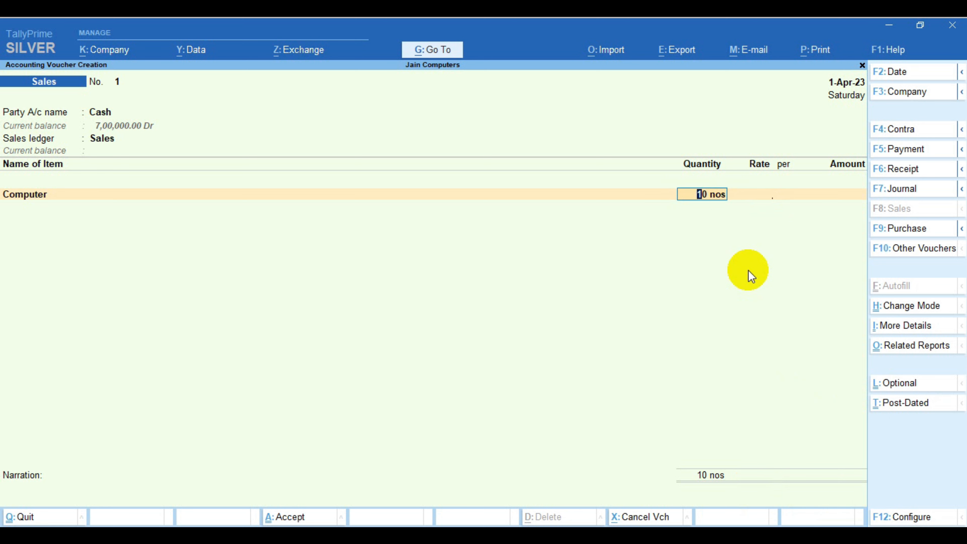
# Step: Set the Computer quantity to 5 nos and check its purchase quantity and rate in the stock query
pyautogui.write('5')
pyautogui.press('Return')
pyautogui.hotkey('alt', 's')
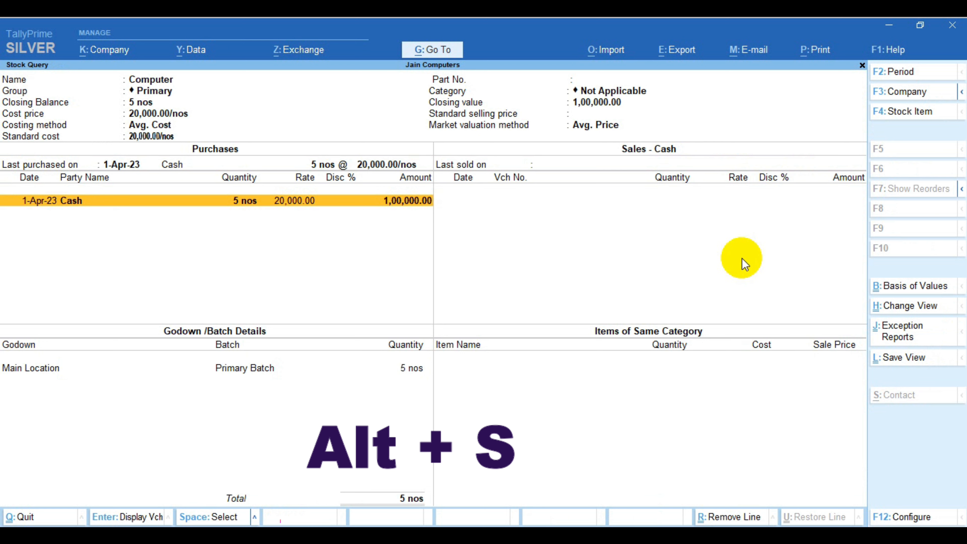
pyautogui.press('ctrl')
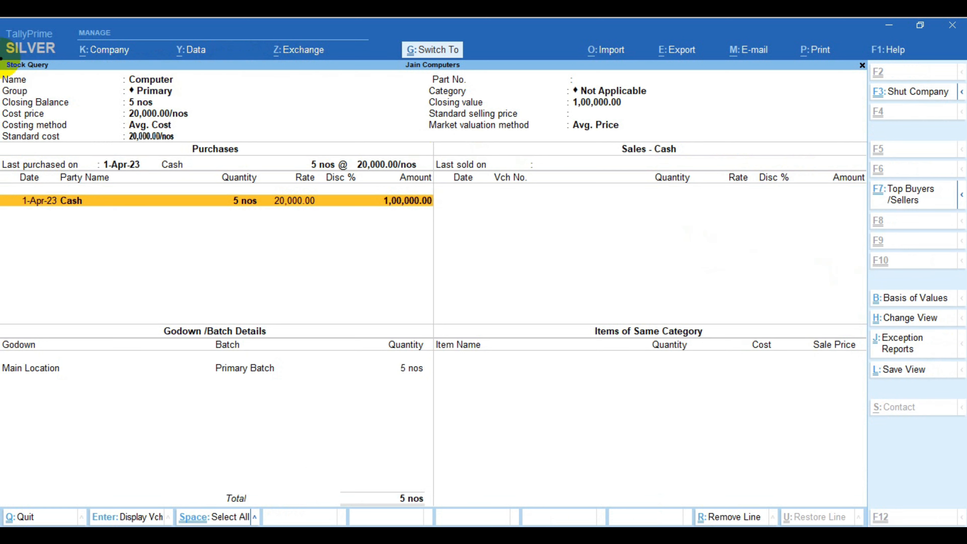
pyautogui.moveTo(2, 59)
pyautogui.mouseDown()
pyautogui.moveTo(341, 233)
pyautogui.moveTo(598, 317)
pyautogui.moveTo(639, 318)
pyautogui.mouseUp()
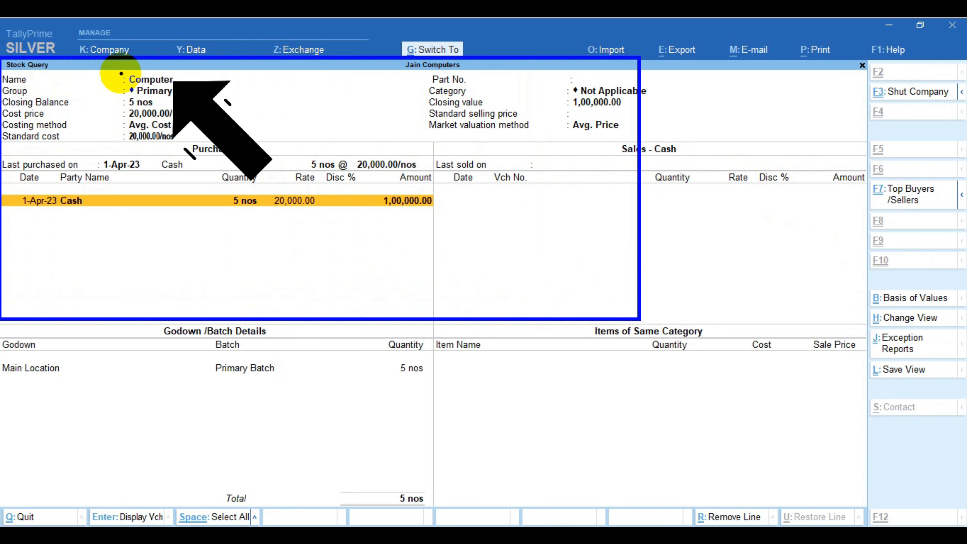
pyautogui.moveTo(120, 72); pyautogui.dragTo(191, 90)
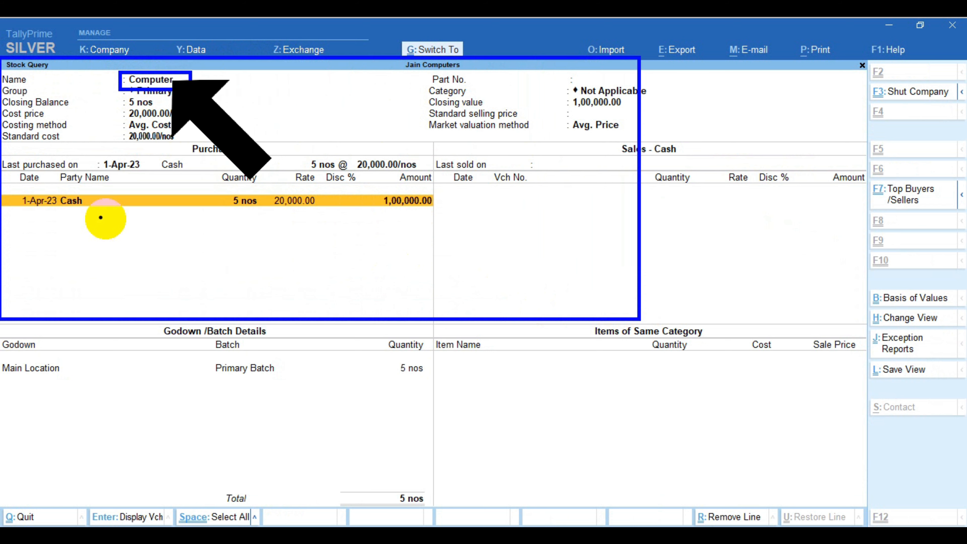
pyautogui.moveTo(219, 187); pyautogui.dragTo(266, 219)
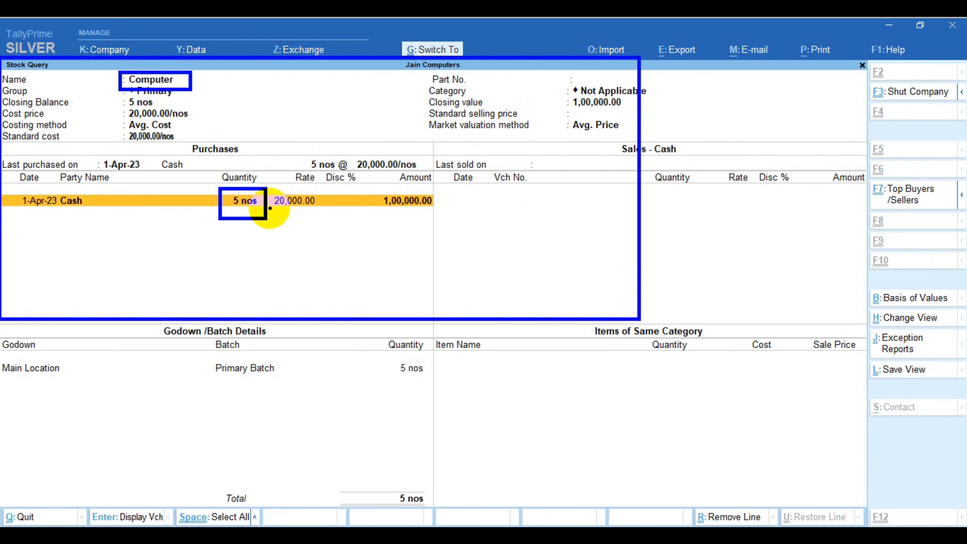
pyautogui.moveTo(268, 188); pyautogui.dragTo(323, 221)
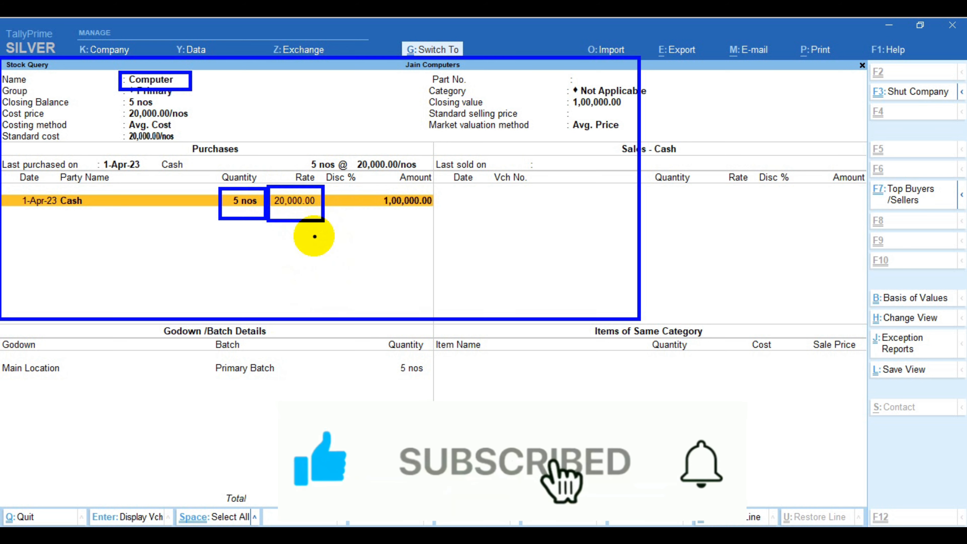
pyautogui.press('Escape')
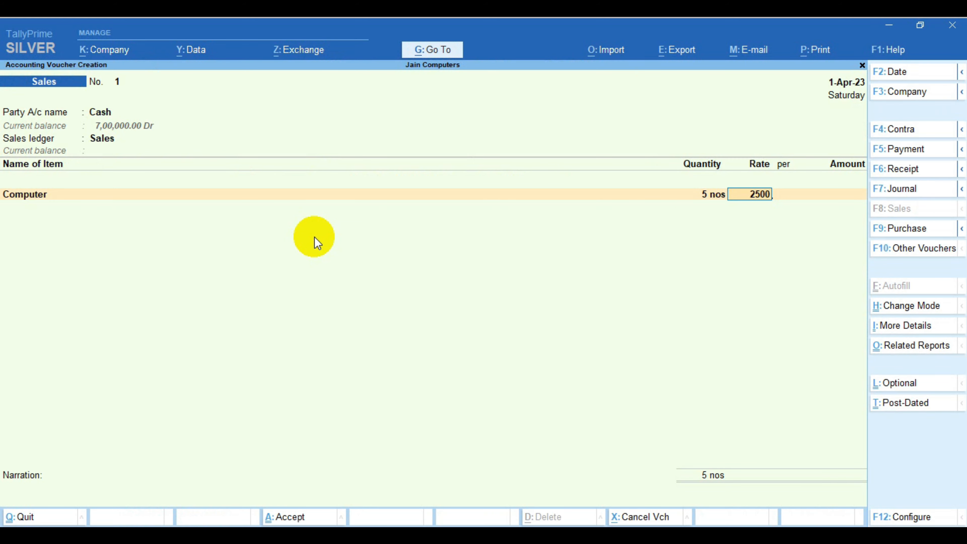
# Step: Set the Computer sales rate to 25,000 per nos and accept the line's calculated amount
pyautogui.press('ctrl')
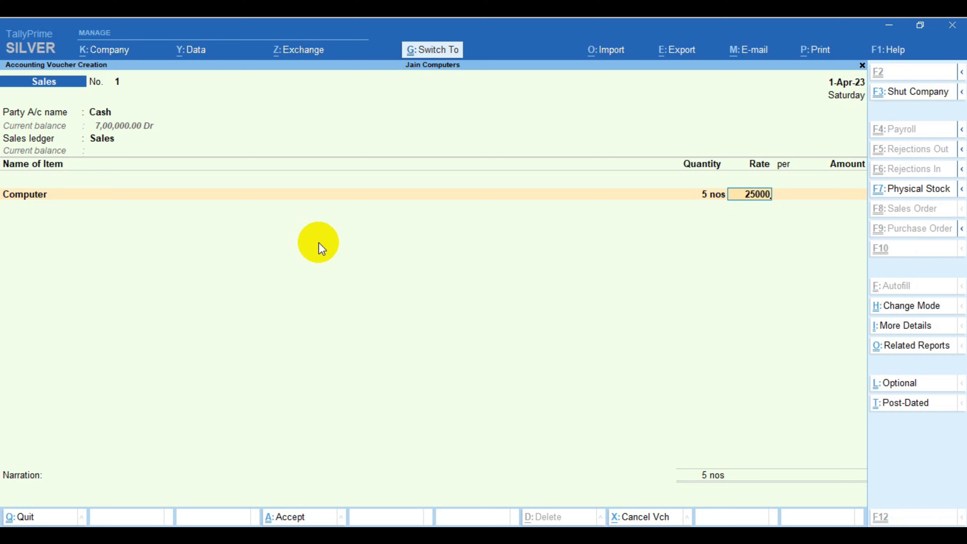
pyautogui.moveTo(724, 180); pyautogui.dragTo(786, 216)
pyautogui.press('Return')
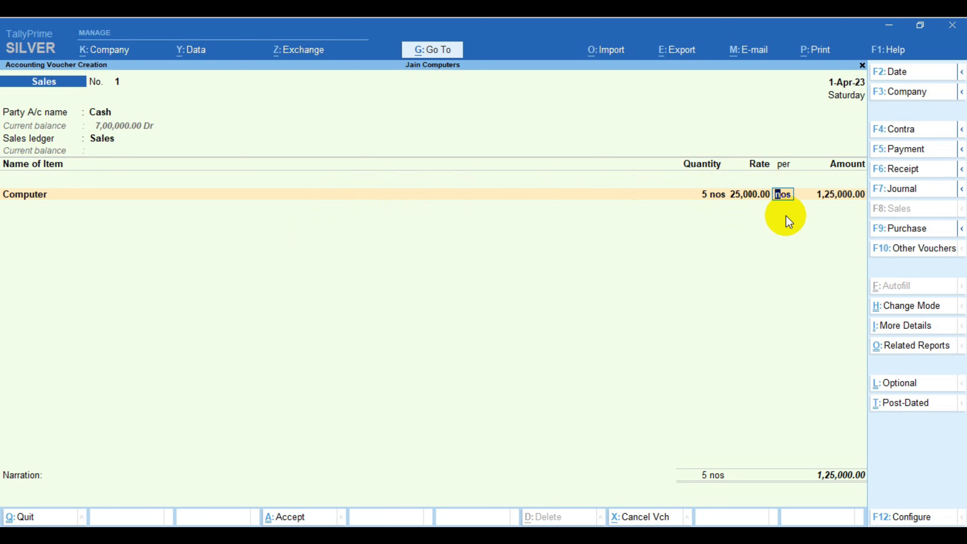
pyautogui.press('ctrl')
pyautogui.moveTo(810, 182); pyautogui.dragTo(869, 212)
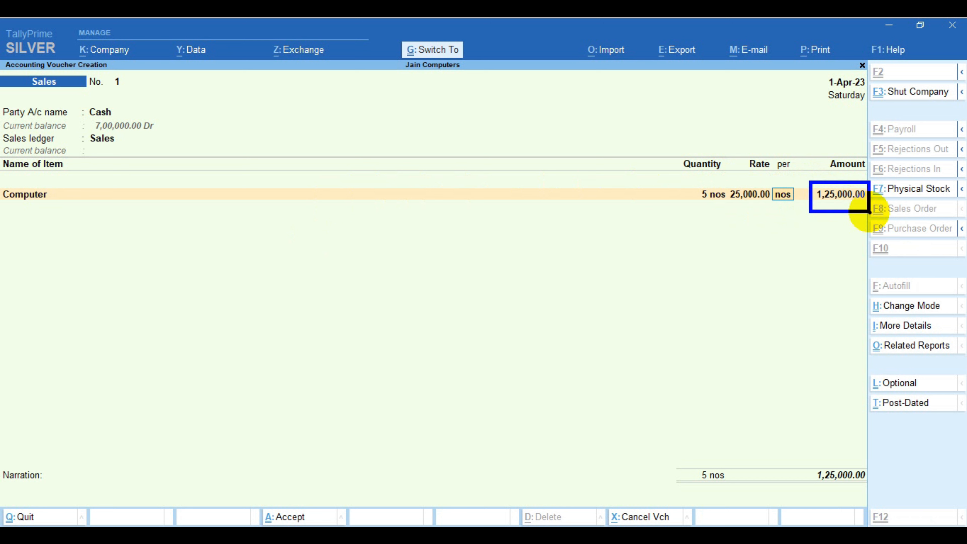
pyautogui.press('Return')
pyautogui.press('Return')
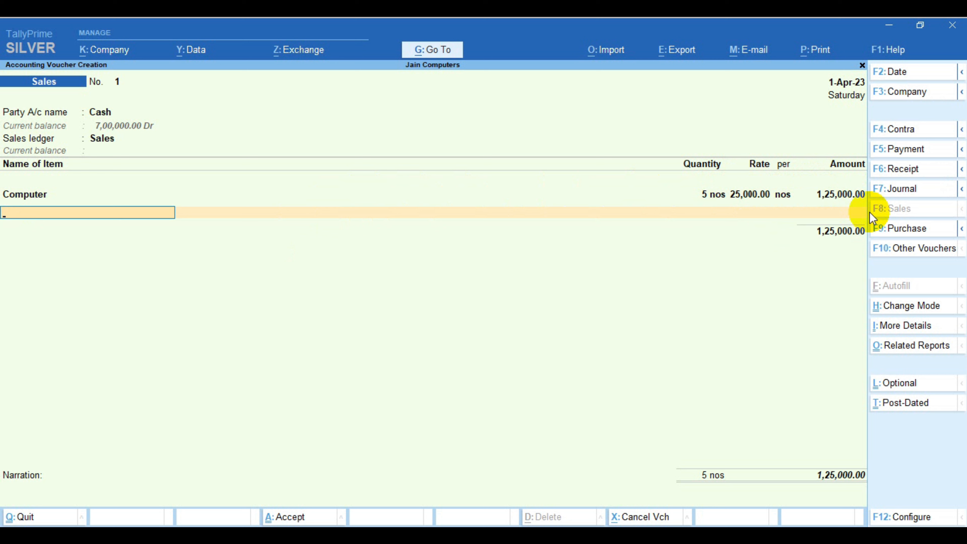
# Step: Add Laptop as the second item of the sales voucher with a quantity of 5 nos
pyautogui.press('space')
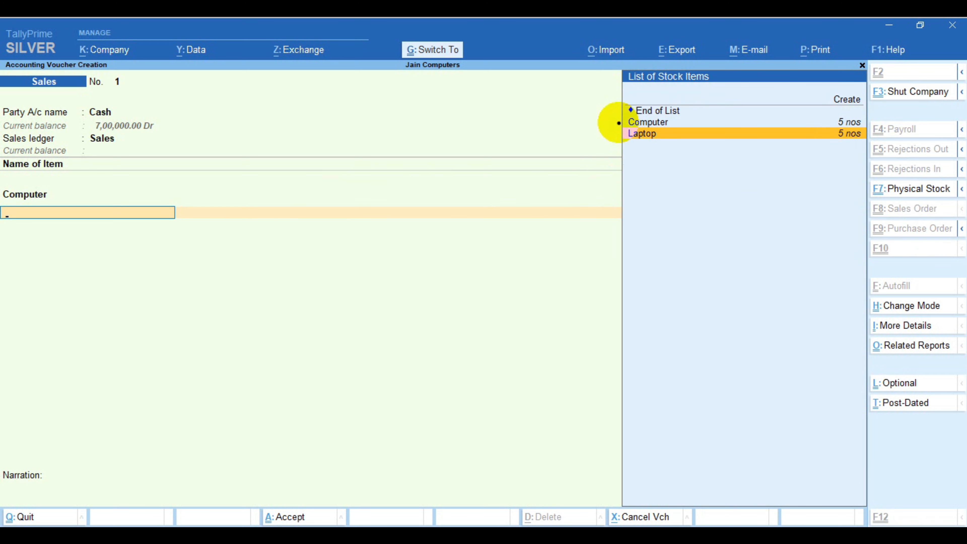
pyautogui.moveTo(616, 121); pyautogui.dragTo(871, 152)
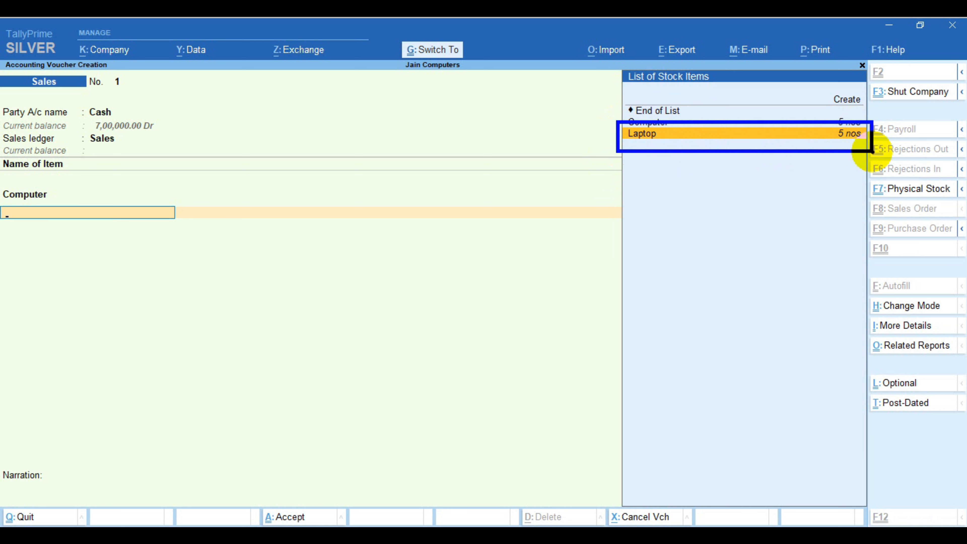
pyautogui.press('Return')
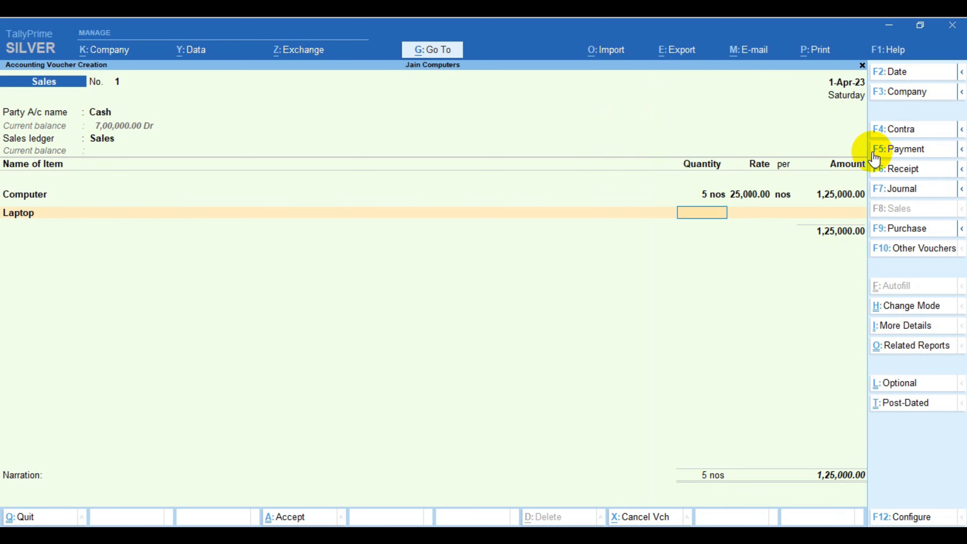
pyautogui.press('Return')
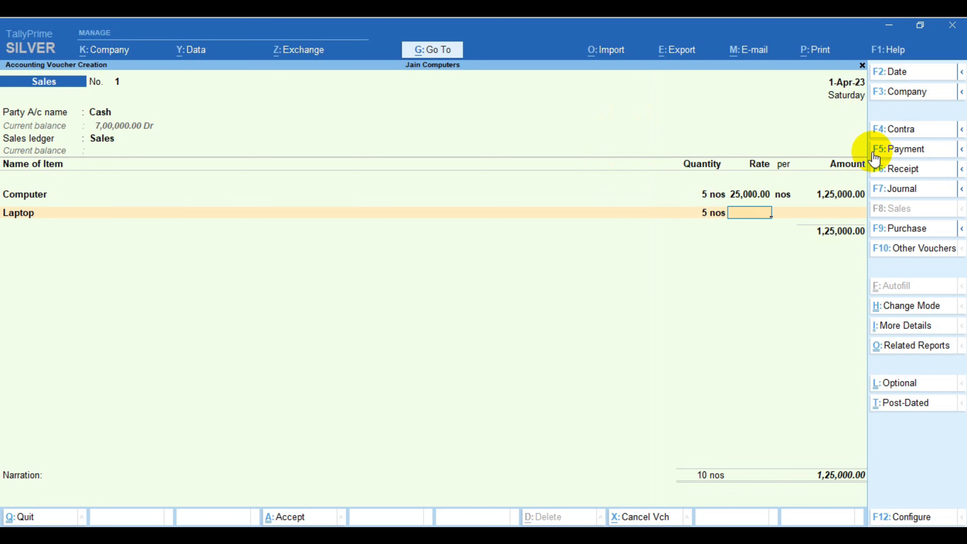
# Step: Check the purchase rate of Laptop in its stock query and return to the voucher
pyautogui.hotkey('alt', 's')
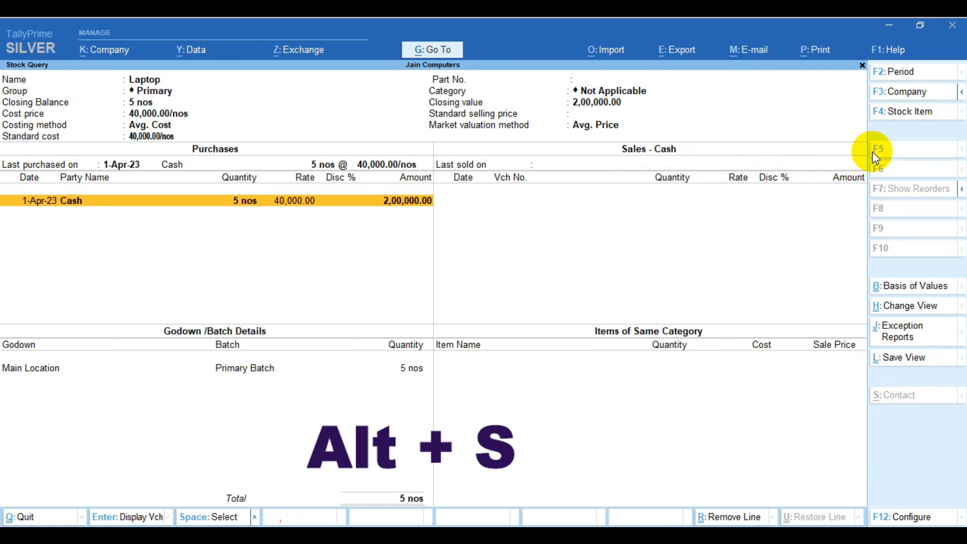
pyautogui.press('ctrl')
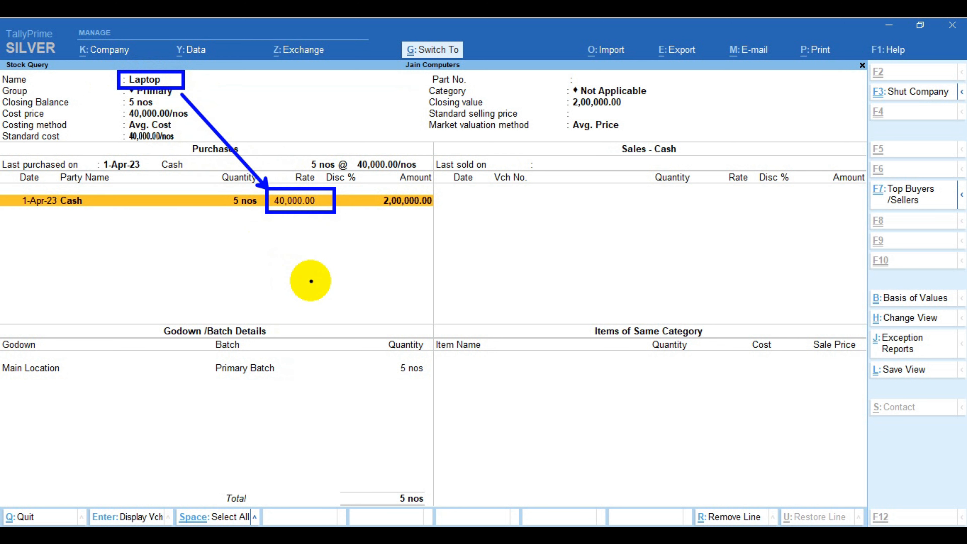
pyautogui.press('Escape')
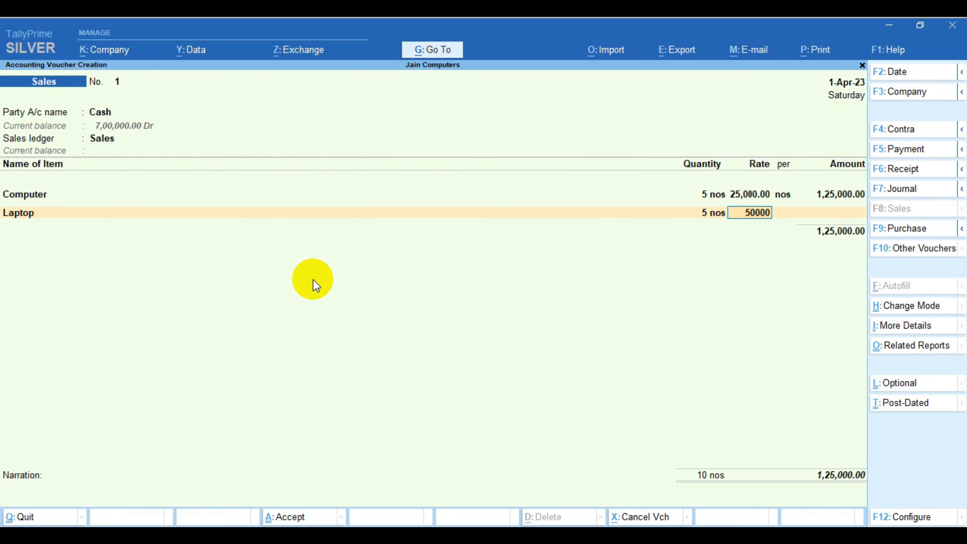
# Step: Set the Laptop sales rate to 50,000 per nos and accept the line's calculated amount
pyautogui.write('50000')
pyautogui.press('Return')
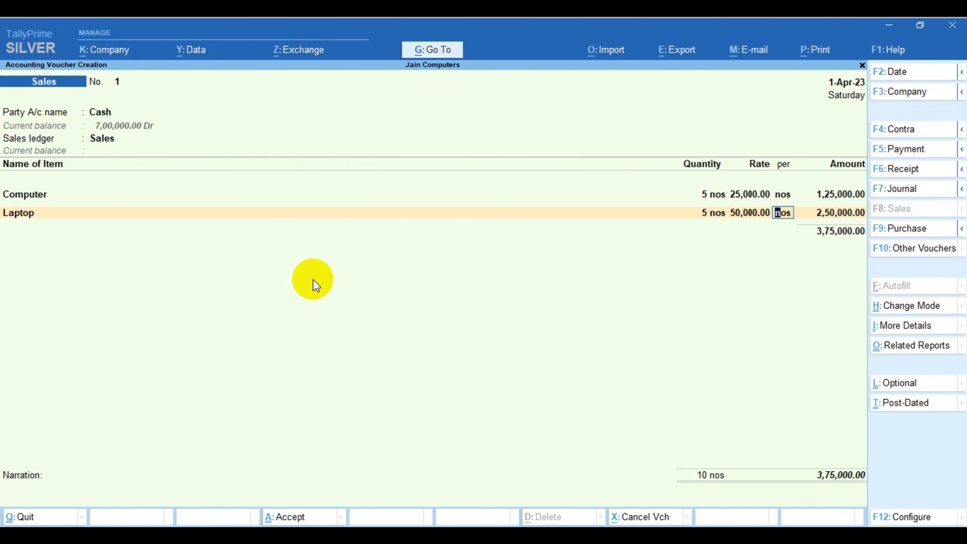
pyautogui.press('Return')
pyautogui.press('ctrl')
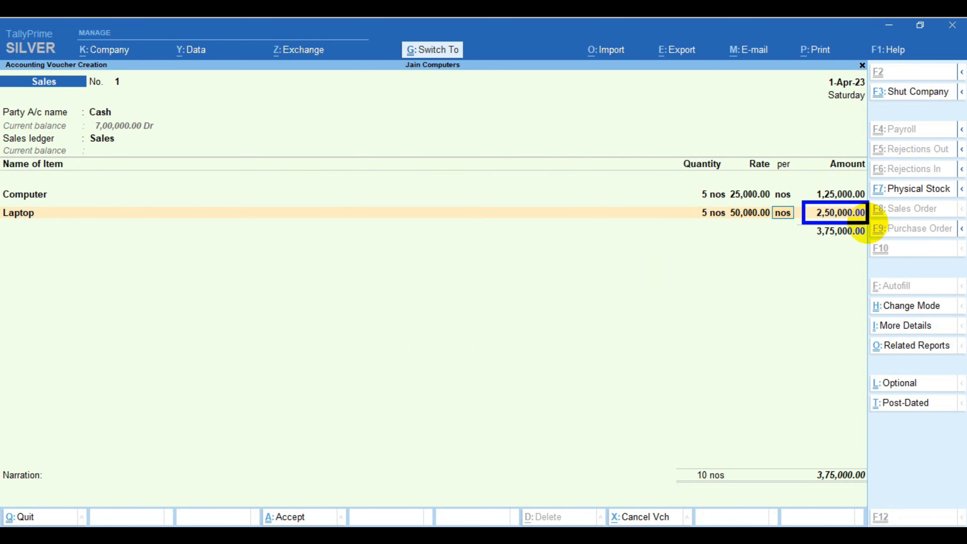
pyautogui.press('Return')
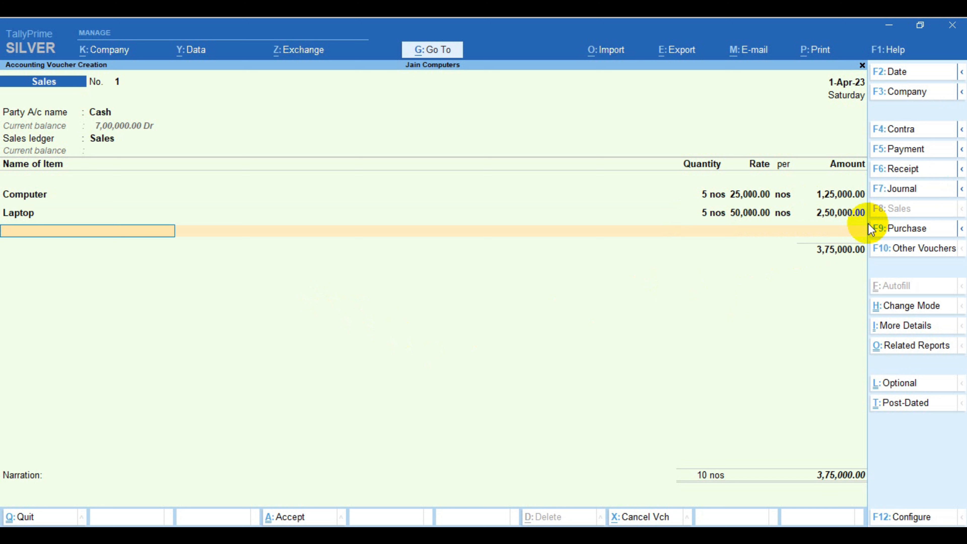
# Step: End the item list of the sales voucher after Laptop and check the voucher's total amount
pyautogui.press('Return')
pyautogui.hotkey('ctrl', '2')
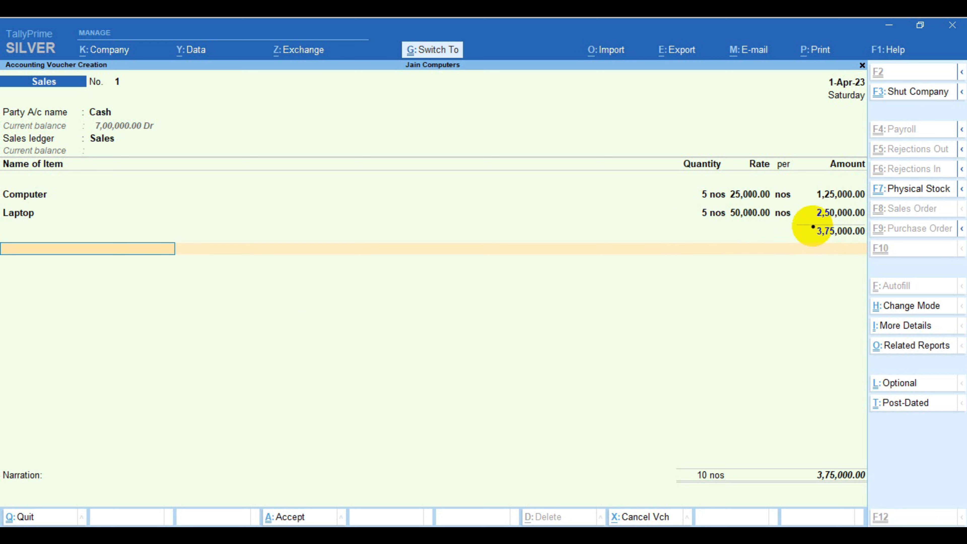
pyautogui.moveTo(804, 223); pyautogui.dragTo(870, 245)
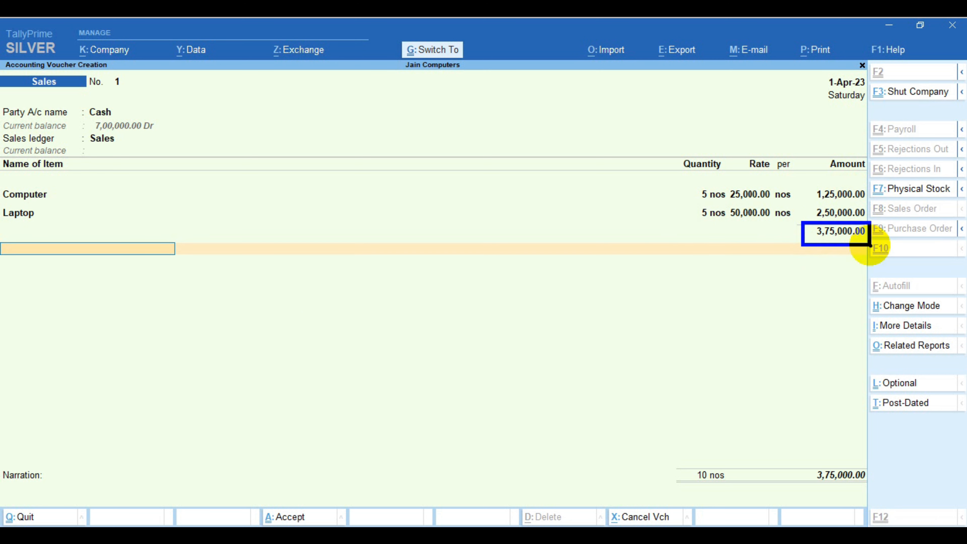
pyautogui.press('Escape')
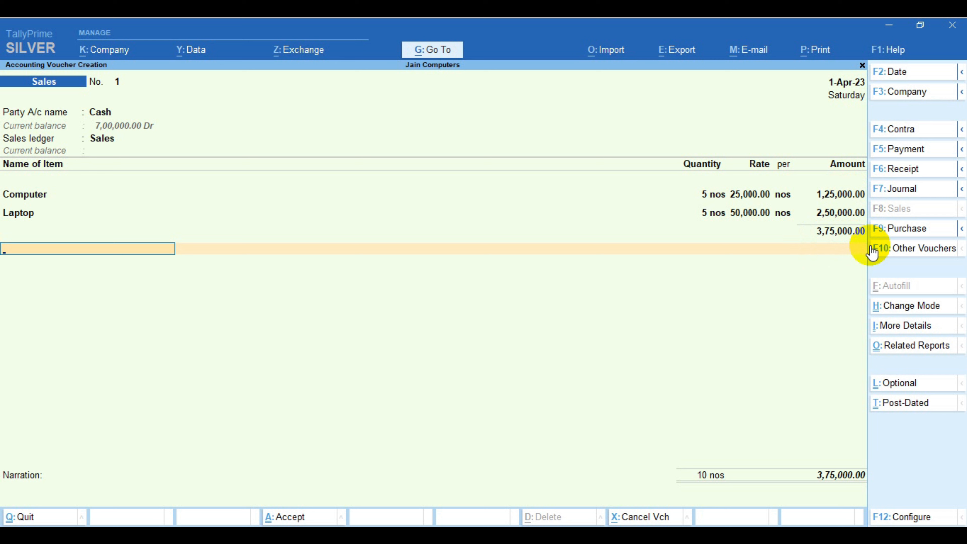
pyautogui.hotkey('ctrl', '2')
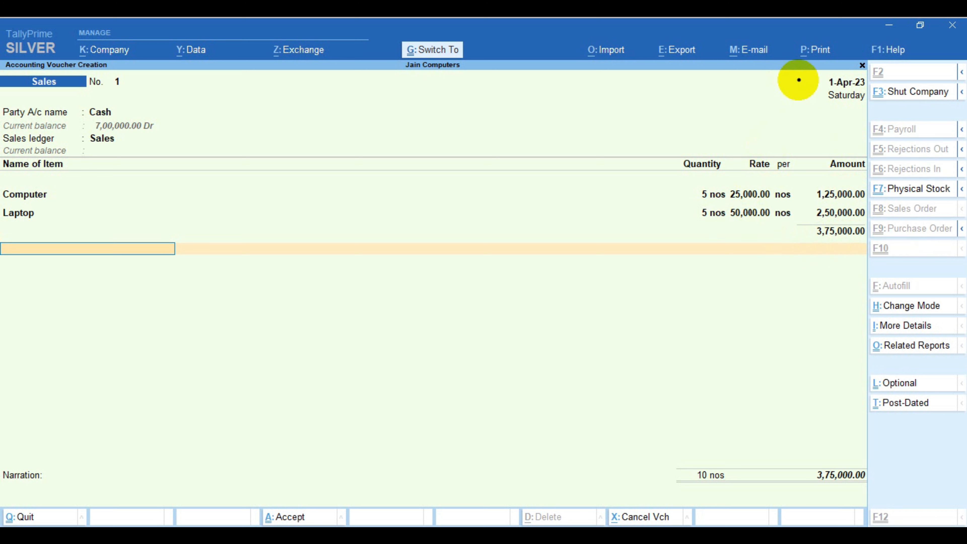
pyautogui.moveTo(799, 72); pyautogui.dragTo(764, 135)
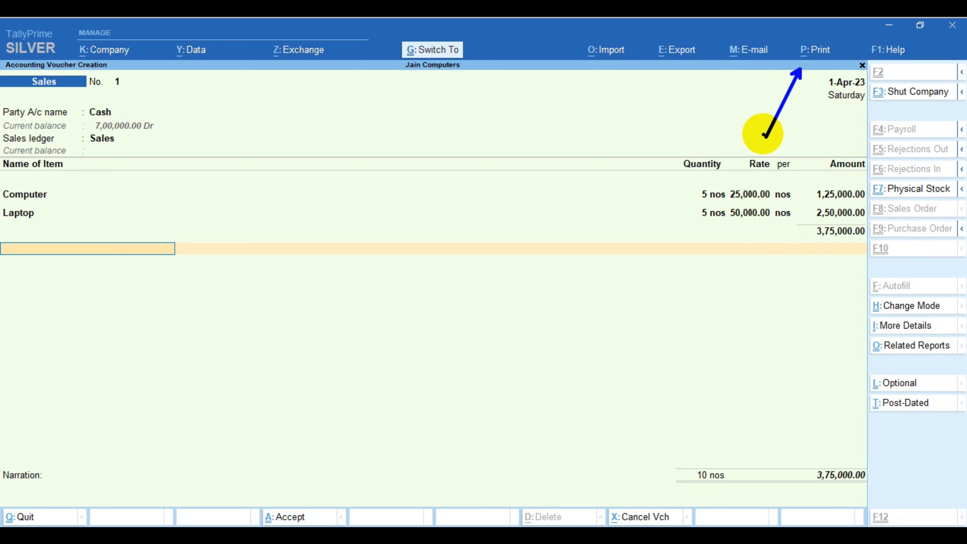
pyautogui.press('Escape')
# Step: Preview the current sales voucher as a printed invoice, examine its item lines, and return to the voucher without printing
pyautogui.hotkey('alt', 'p')
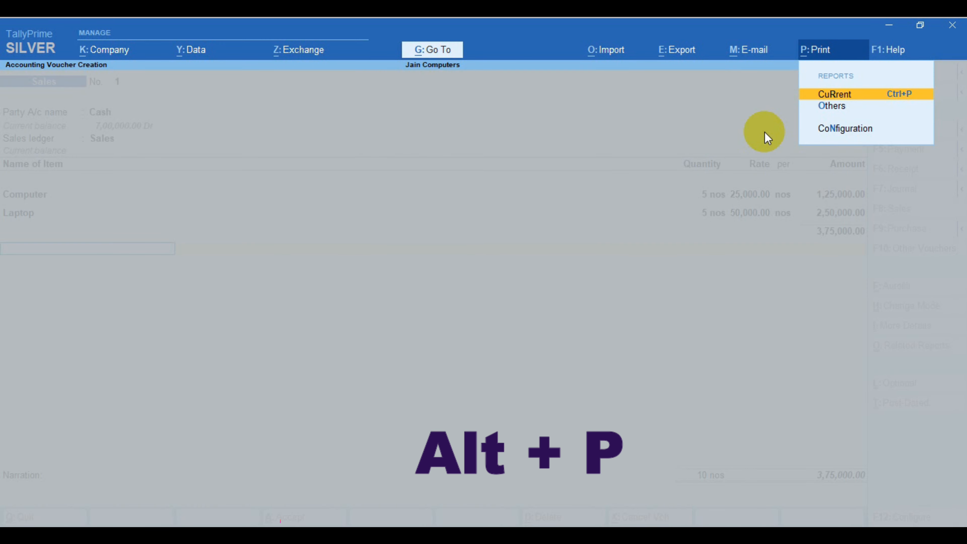
pyautogui.press('Return')
pyautogui.moveTo(393, 316); pyautogui.dragTo(479, 367)
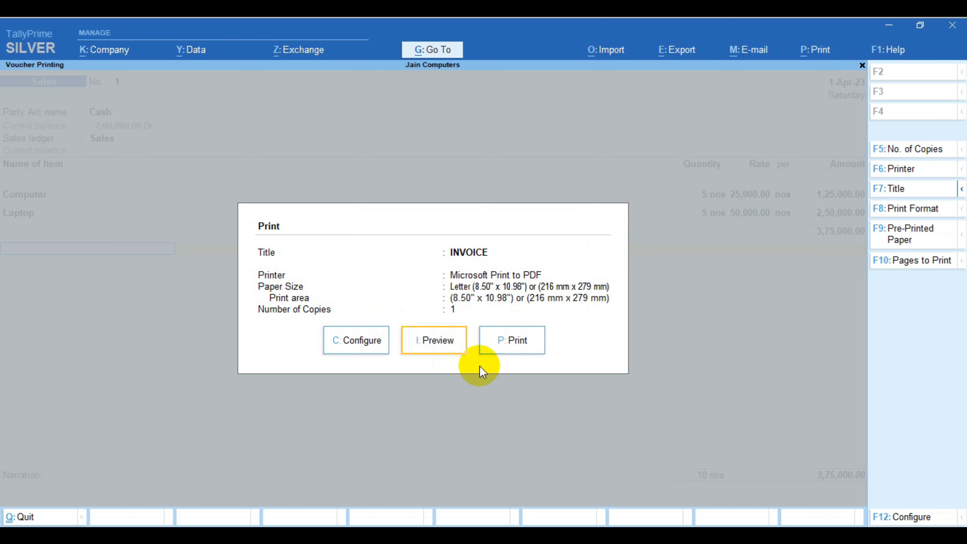
pyautogui.press('Return')
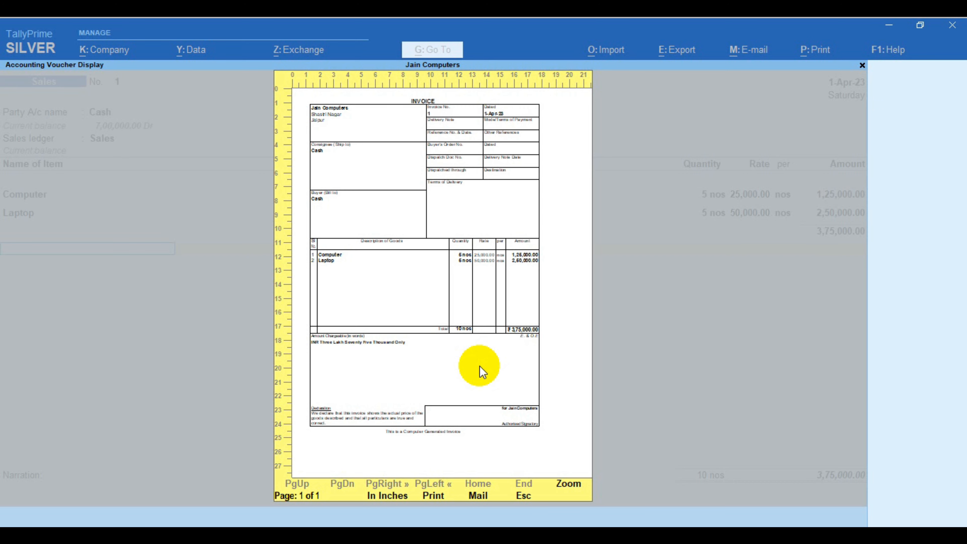
pyautogui.click(479, 365)
pyautogui.scroll(-4, 385, 290)
pyautogui.scroll(-1, 385, 293)
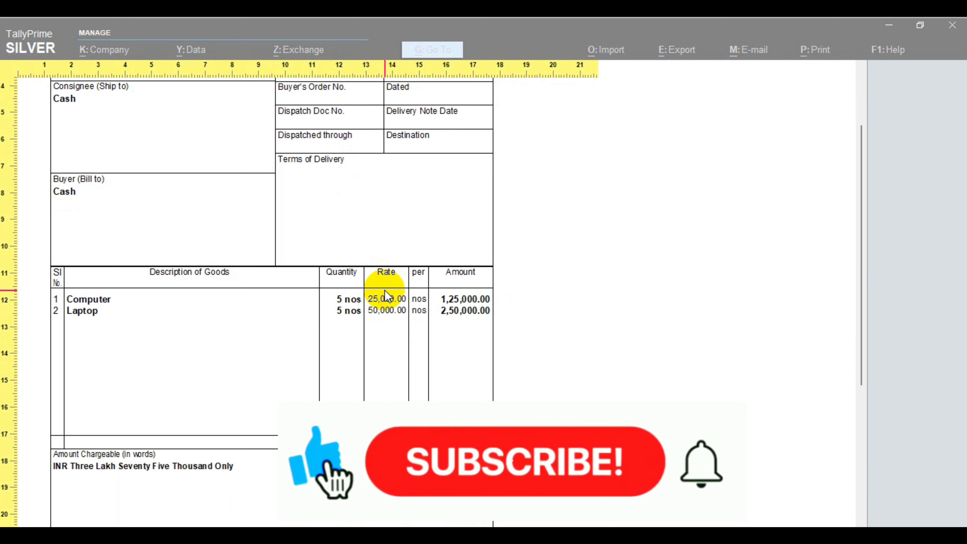
pyautogui.scroll(2, 432, 291)
pyautogui.click(432, 295)
pyautogui.press('Escape')
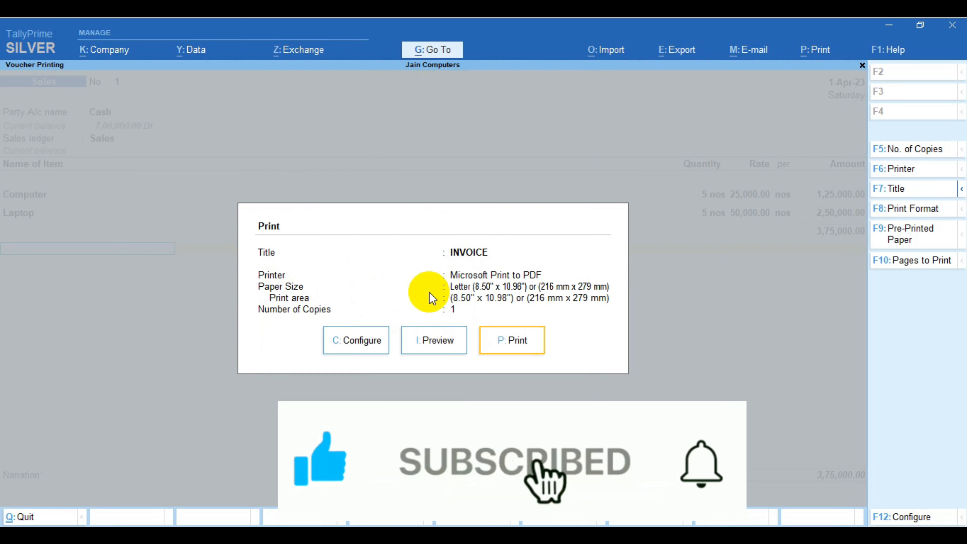
pyautogui.press('Escape')
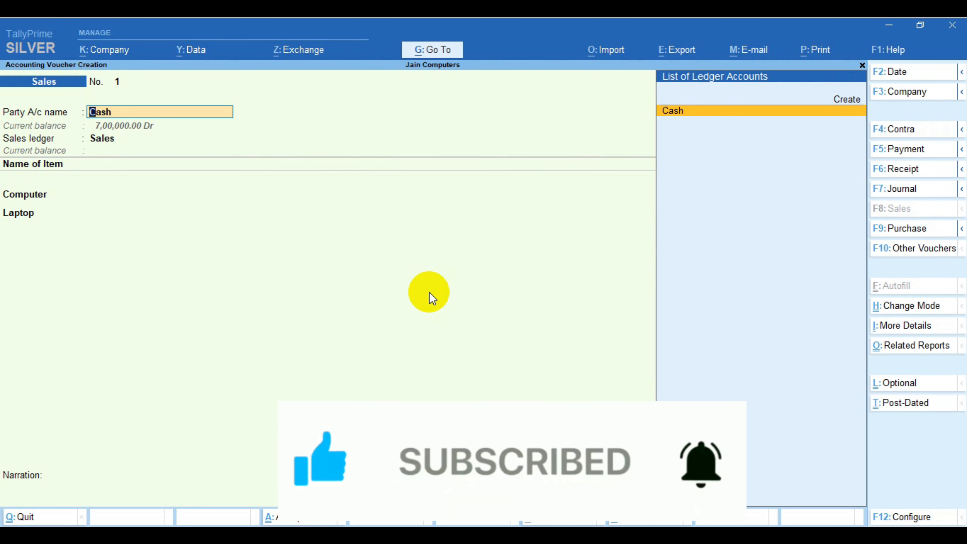
# Step: Accept the remaining party details and fields of the cash sales voucher and save it
pyautogui.press('Return')
pyautogui.press('Return')
pyautogui.press('Return')
pyautogui.press('Return')
pyautogui.press('Return')
pyautogui.press('Return')
pyautogui.press('Return')
pyautogui.press('Return')
pyautogui.press('Return')
pyautogui.press('Return')
pyautogui.press('Return')
pyautogui.press('Return')
pyautogui.press('Return')
pyautogui.press('Return')
pyautogui.press('Return')
pyautogui.press('Return')
pyautogui.press('Return')
pyautogui.press('Return')
pyautogui.press('Return')
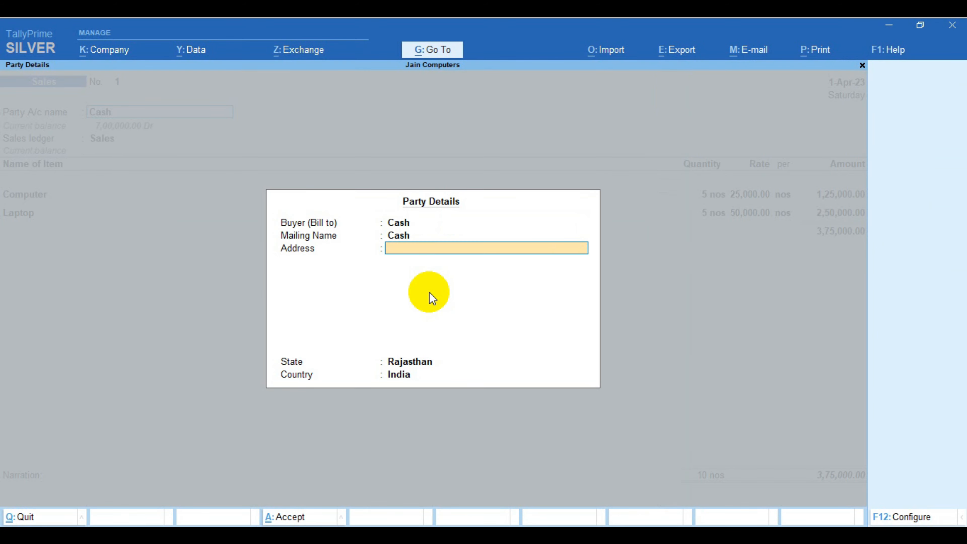
pyautogui.press('Return')
pyautogui.press('Return')
pyautogui.press('Return')
pyautogui.press('Return')
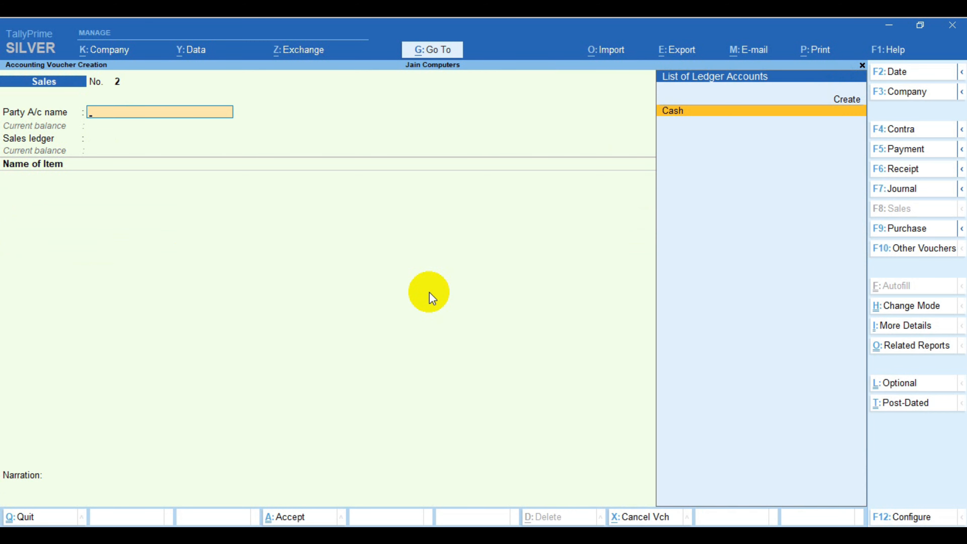
# Step: Leave voucher entry and open the Balance Sheet to examine its Profit & Loss A/c line
pyautogui.press('Escape')
pyautogui.press('Return')
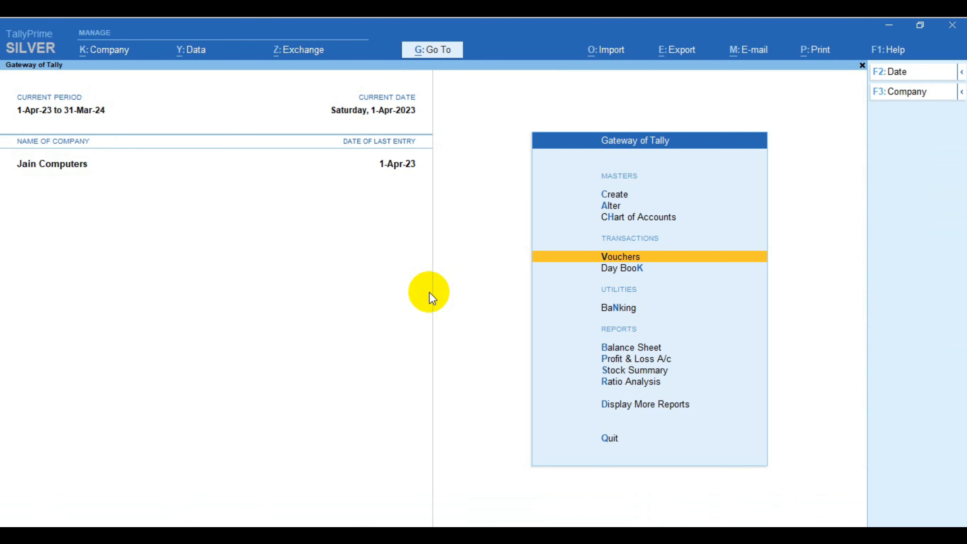
pyautogui.moveTo(529, 335)
pyautogui.mouseDown()
pyautogui.moveTo(686, 358)
pyautogui.moveTo(767, 356)
pyautogui.mouseUp()
pyautogui.press('Return')
pyautogui.press('Down')
pyautogui.press('Down')
pyautogui.press('Down')
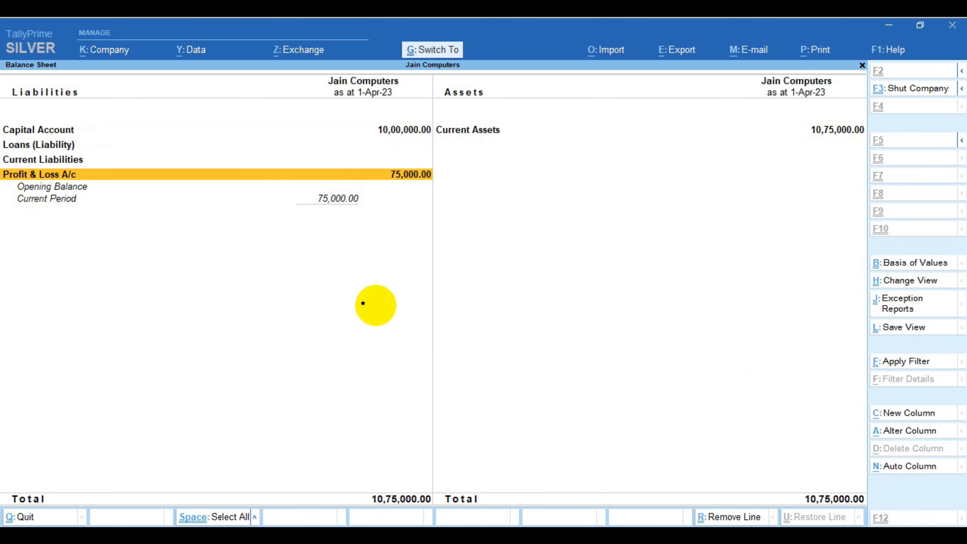
pyautogui.moveTo(2, 164)
pyautogui.mouseDown()
pyautogui.moveTo(149, 188)
pyautogui.moveTo(464, 191)
pyautogui.mouseUp()
# Step: Open the Profit & Loss A/c from the Balance Sheet and examine its purchases, sales, gross profit and nett profit
pyautogui.press('Return')
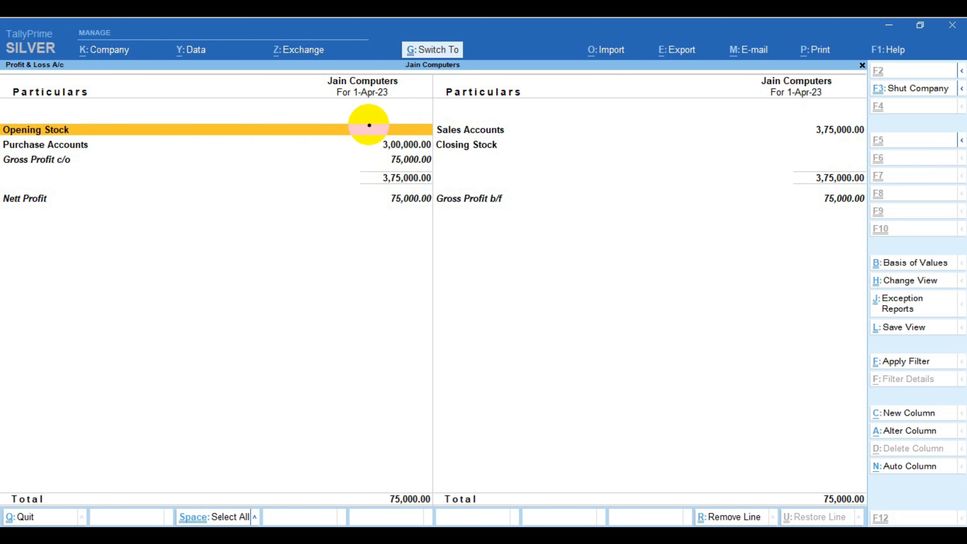
pyautogui.moveTo(2, 137); pyautogui.dragTo(439, 156)
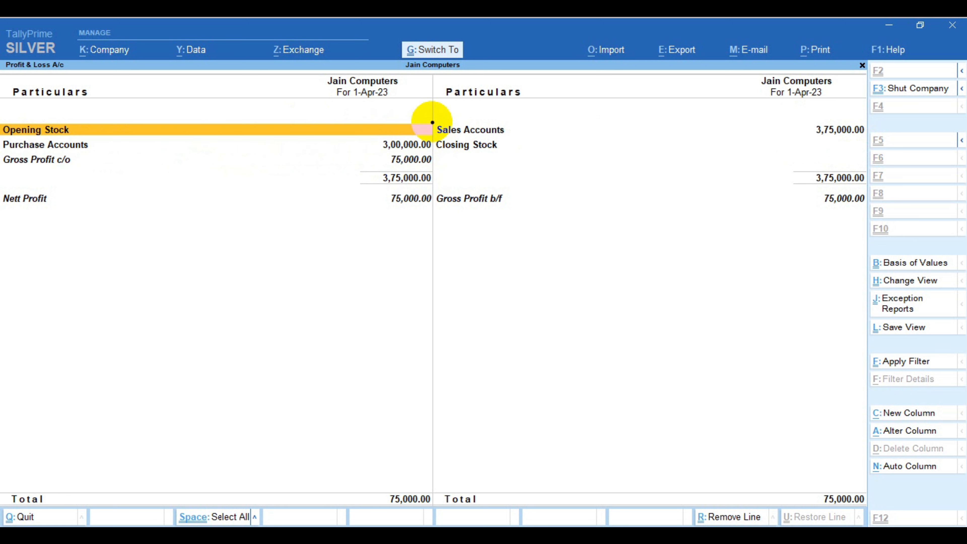
pyautogui.moveTo(431, 122)
pyautogui.mouseDown()
pyautogui.moveTo(529, 135)
pyautogui.moveTo(870, 139)
pyautogui.mouseUp()
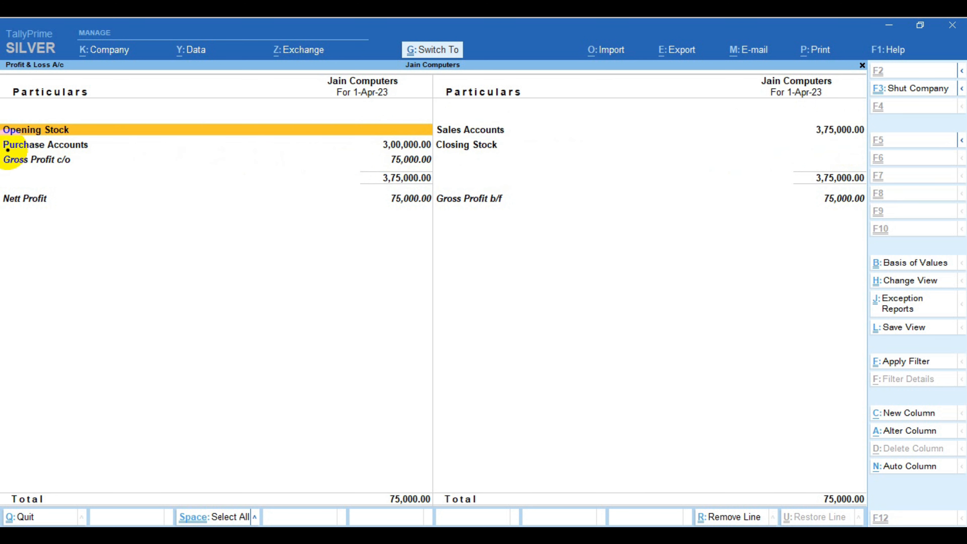
pyautogui.moveTo(2, 149)
pyautogui.mouseDown()
pyautogui.moveTo(82, 169)
pyautogui.moveTo(291, 180)
pyautogui.moveTo(425, 164)
pyautogui.moveTo(440, 174)
pyautogui.mouseUp()
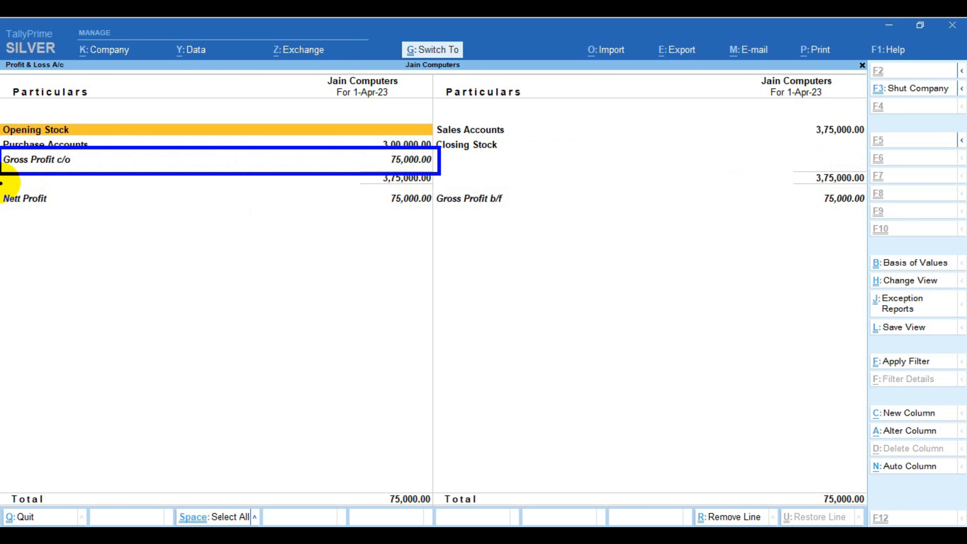
pyautogui.moveTo(2, 184)
pyautogui.mouseDown()
pyautogui.moveTo(76, 205)
pyautogui.moveTo(342, 216)
pyautogui.moveTo(873, 217)
pyautogui.mouseUp()
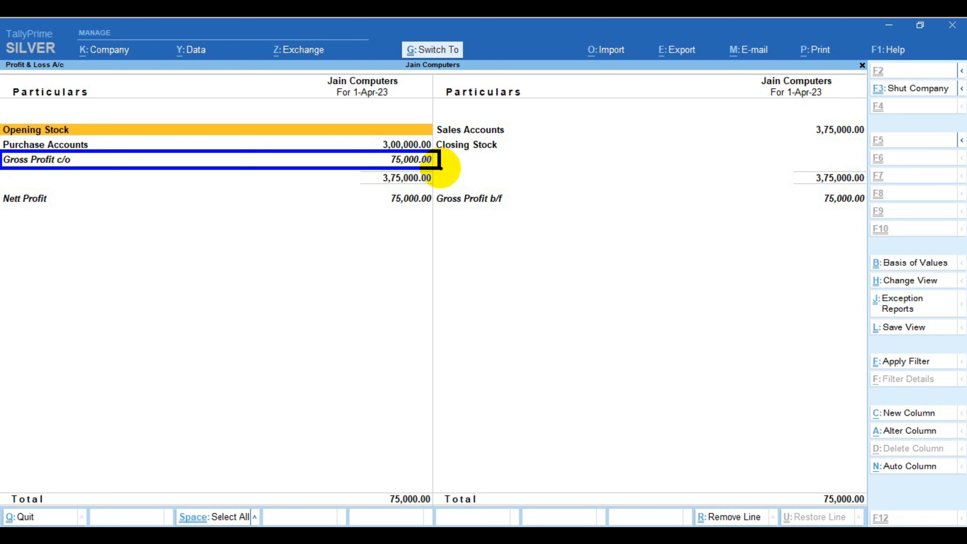